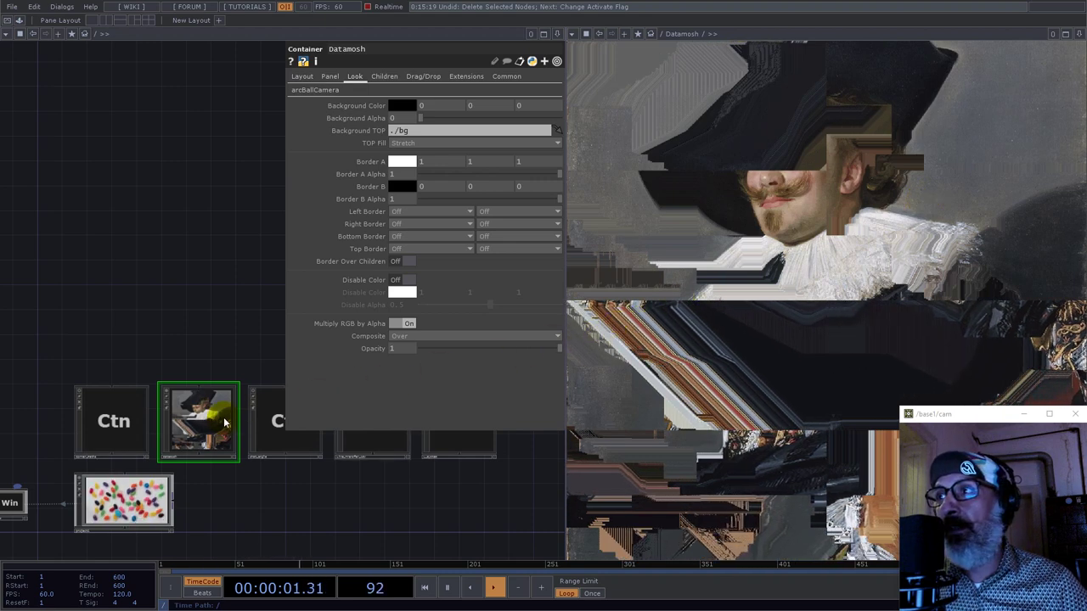
# Look over the operator network inside the Datamosh component
pyautogui.press('i')
pyautogui.moveTo(289, 418); pyautogui.dragTo(441, 503)
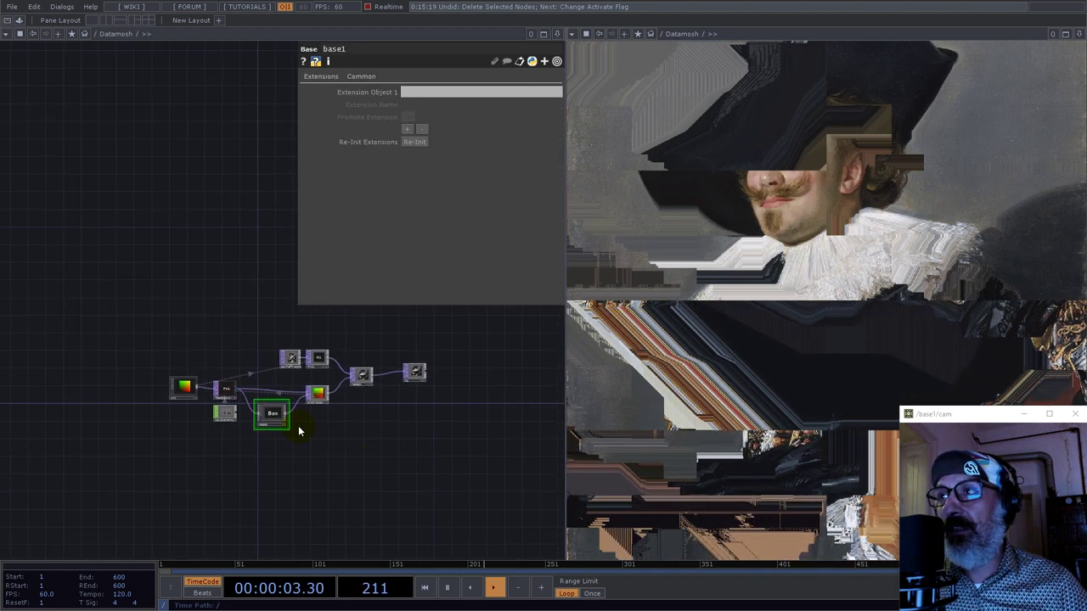
pyautogui.scroll(-4, 322, 427)
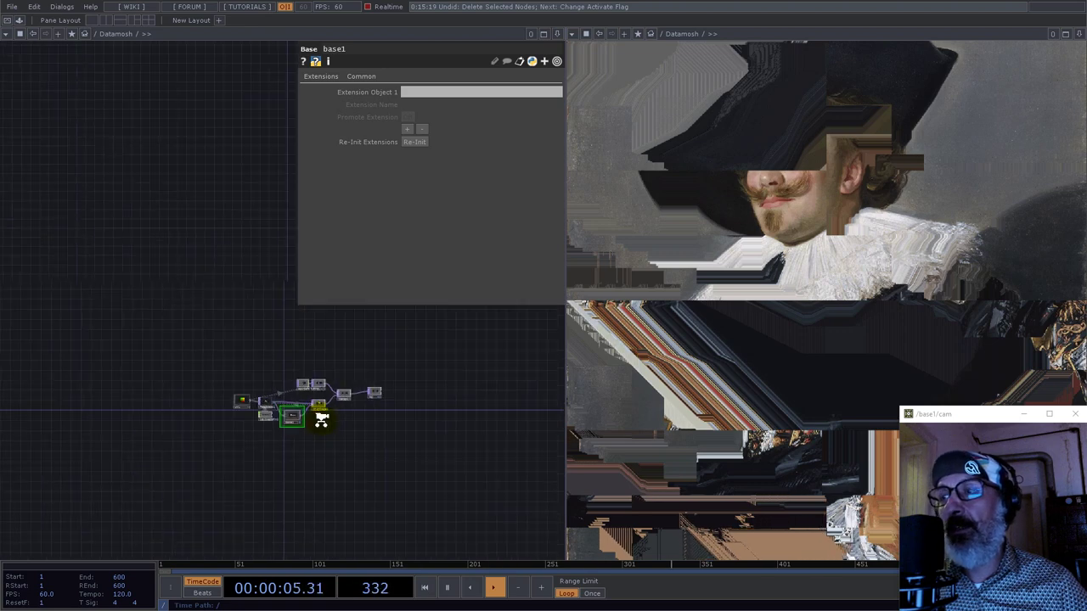
pyautogui.scroll(-3, 321, 424)
pyautogui.moveTo(399, 524); pyautogui.dragTo(321, 324)
# Show project1 in a single full-width network pane and delete all the default operators inside it
pyautogui.click(169, 394)
pyautogui.press('i')
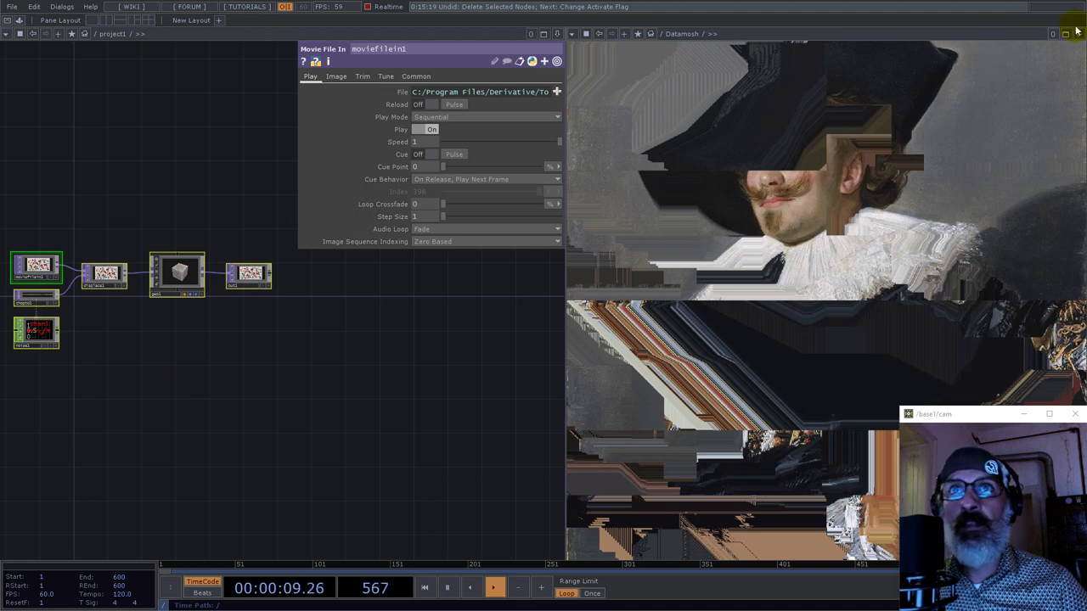
pyautogui.click(1079, 34)
pyautogui.click(1019, 114)
pyautogui.moveTo(374, 351); pyautogui.dragTo(639, 405)
pyautogui.moveTo(685, 428); pyautogui.dragTo(273, 328, button='right')
pyautogui.press('Delete')
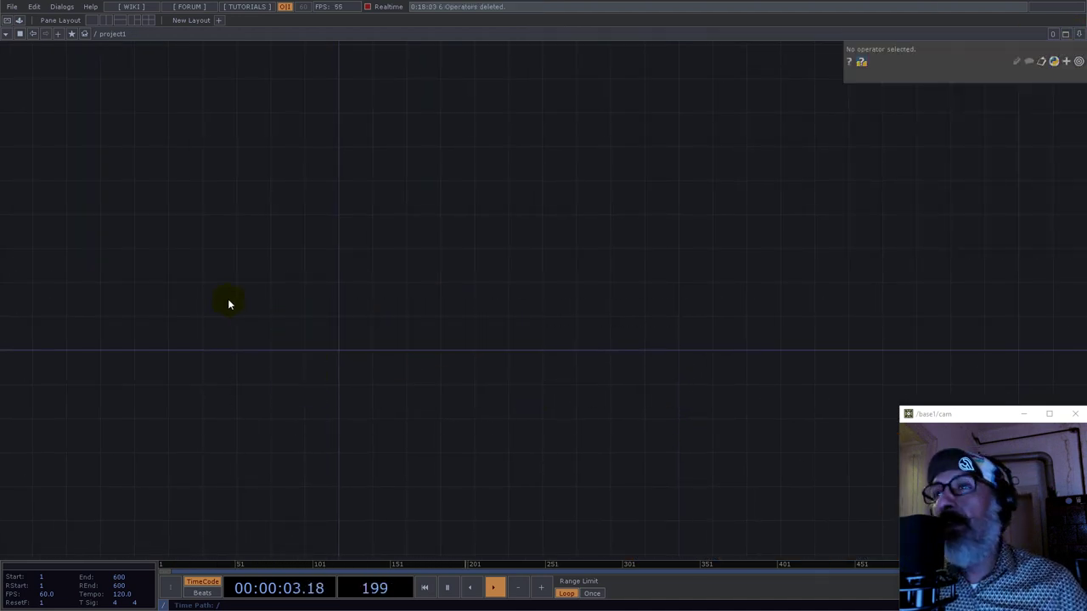
# Add the UV component from the palette to the empty project1 network, reposition it and collapse its Resolution parameter
pyautogui.moveTo(366, 298); pyautogui.dragTo(467, 290)
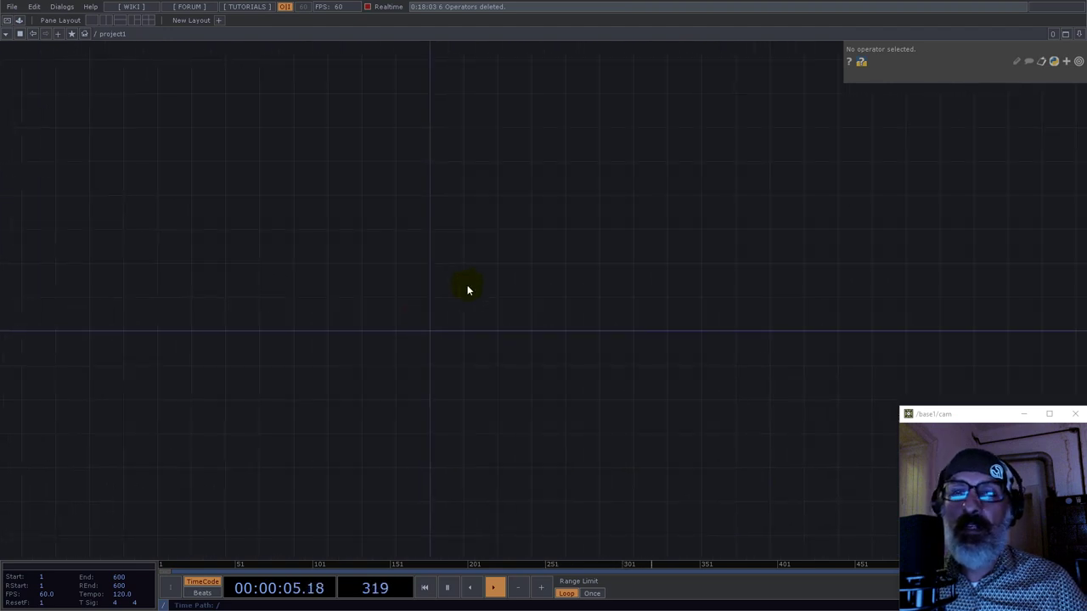
pyautogui.click(21, 24)
pyautogui.moveTo(25, 259); pyautogui.dragTo(561, 327)
pyautogui.click(164, 35)
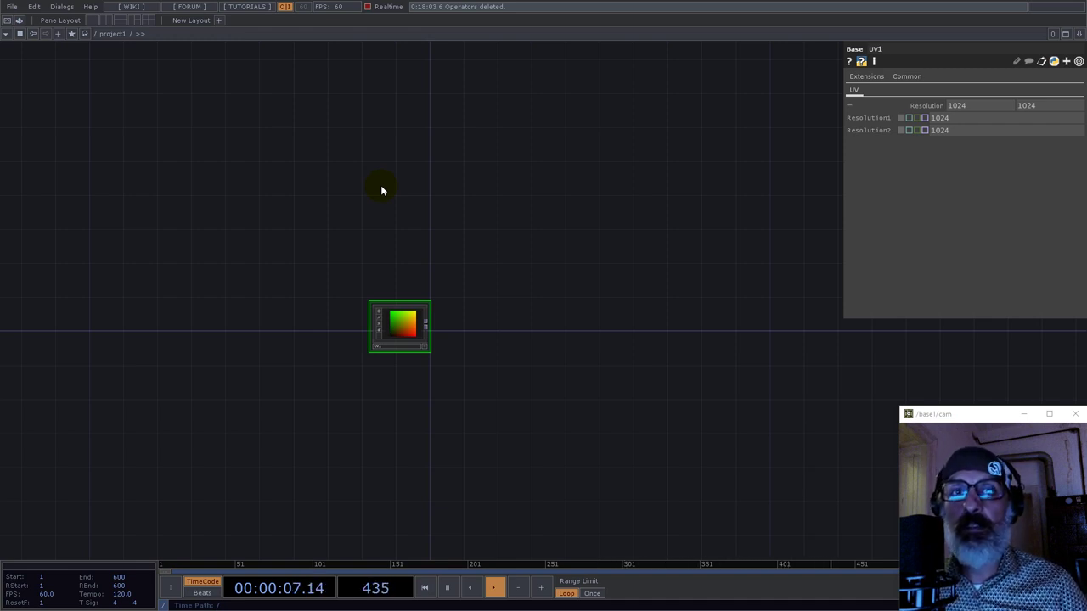
pyautogui.moveTo(395, 328); pyautogui.dragTo(459, 316)
pyautogui.scroll(4, 526, 304)
pyautogui.click(433, 307)
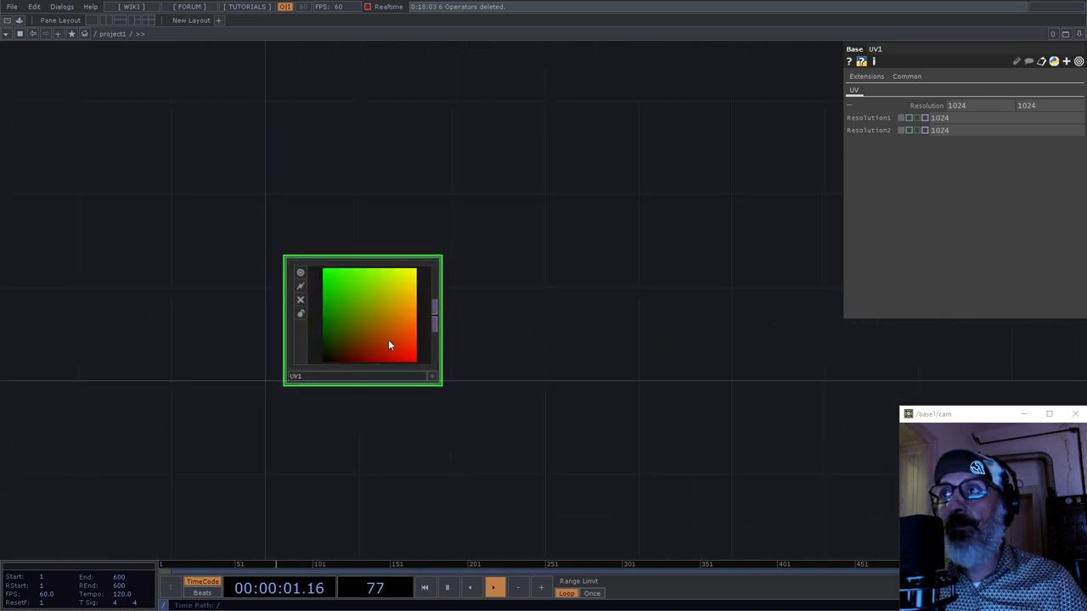
pyautogui.moveTo(391, 327); pyautogui.dragTo(368, 327)
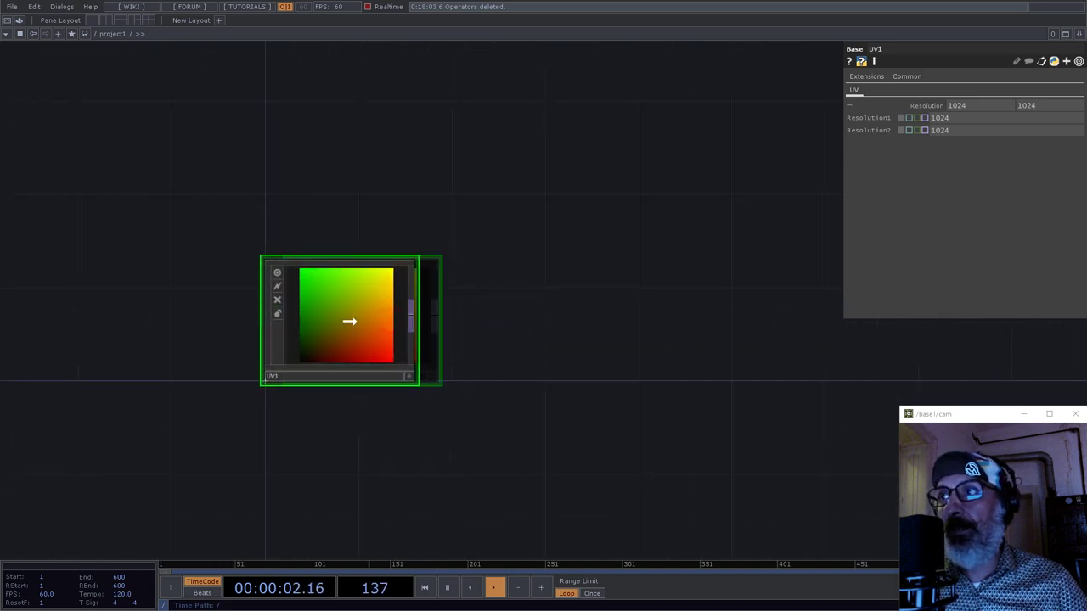
pyautogui.click(929, 106)
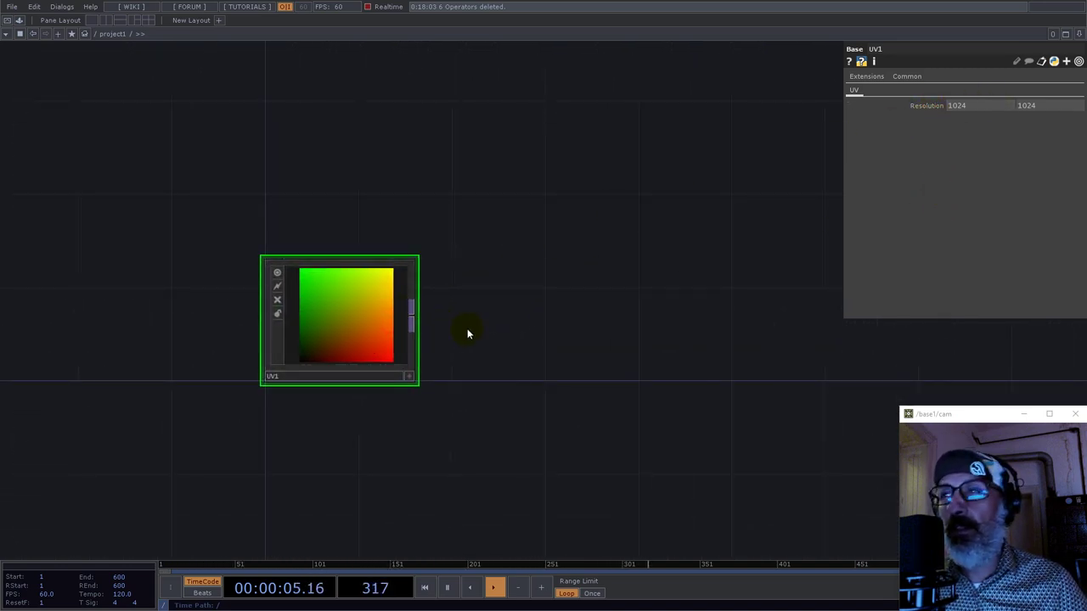
# Create a Displace TOP from the UV1 output and place it further along the network
pyautogui.moveTo(510, 304); pyautogui.dragTo(400, 260)
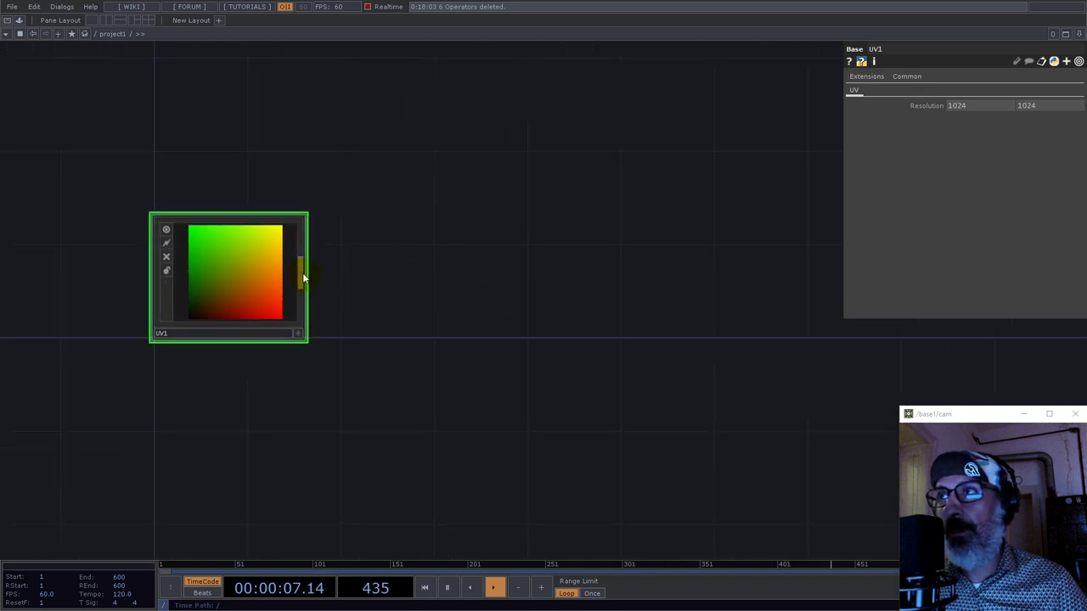
pyautogui.click(303, 278)
pyautogui.write('de')
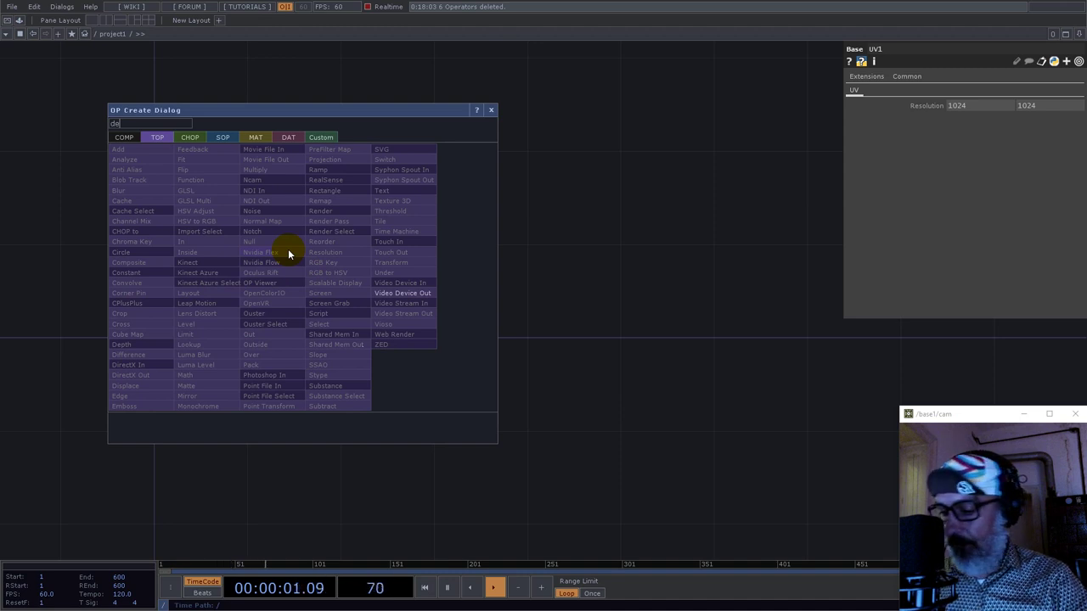
pyautogui.press('BackSpace')
pyautogui.write('i')
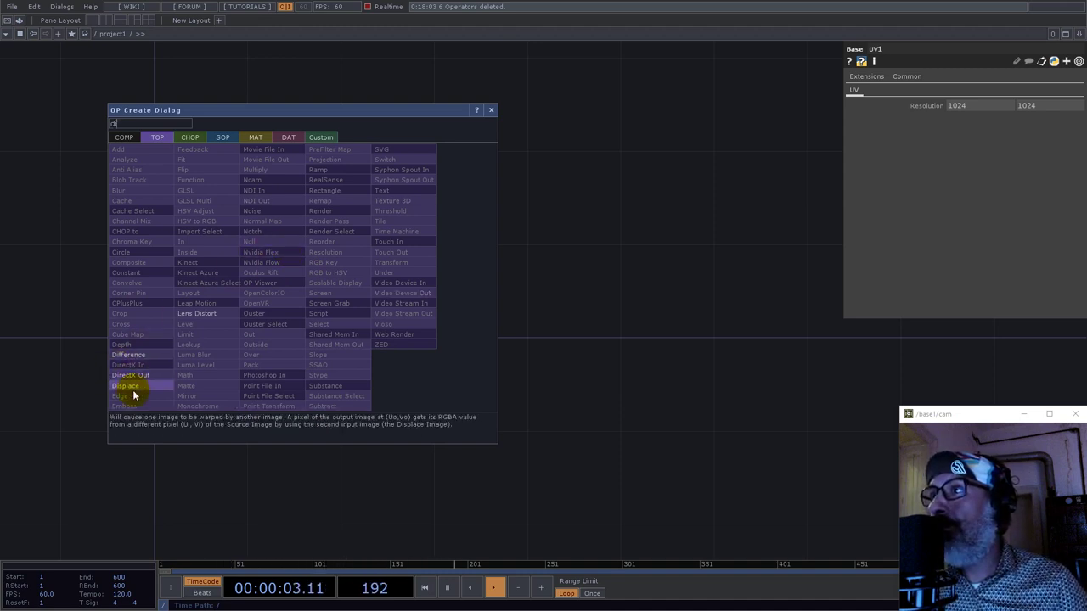
pyautogui.click(133, 395)
pyautogui.click(586, 328)
pyautogui.moveTo(511, 471); pyautogui.dragTo(677, 412)
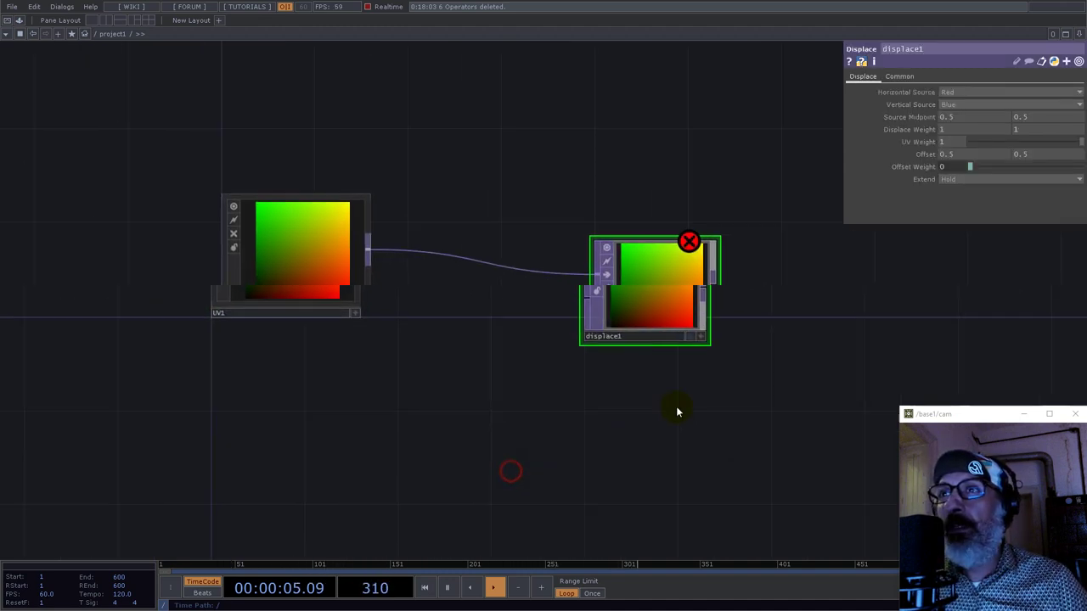
# Set the Displace TOP's vertical source to Green and both displace weights to 0.001
pyautogui.click(952, 104)
pyautogui.click(952, 117)
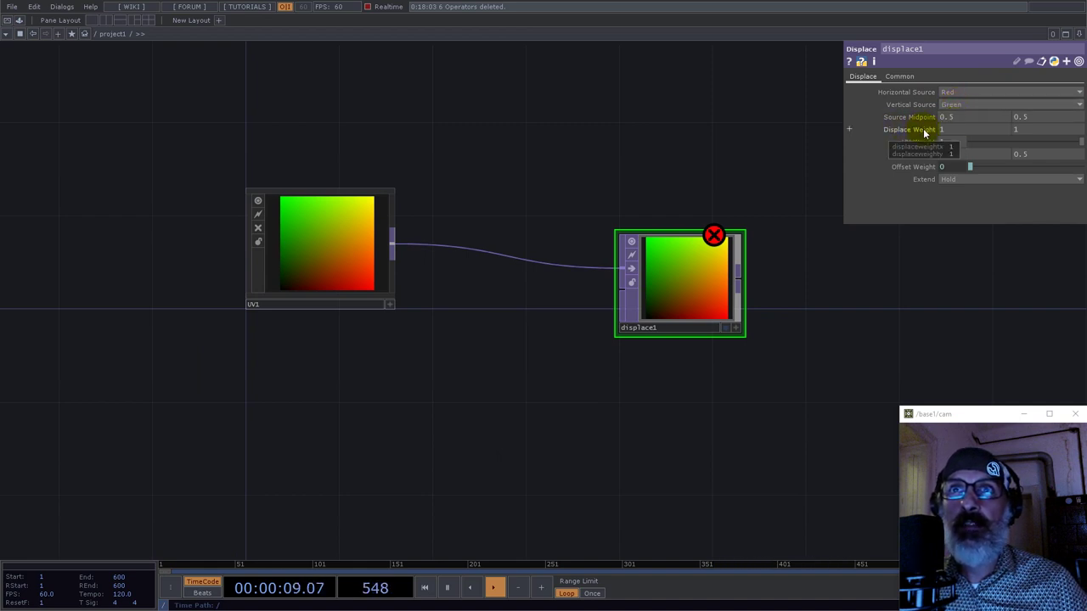
pyautogui.middleClick(924, 134)
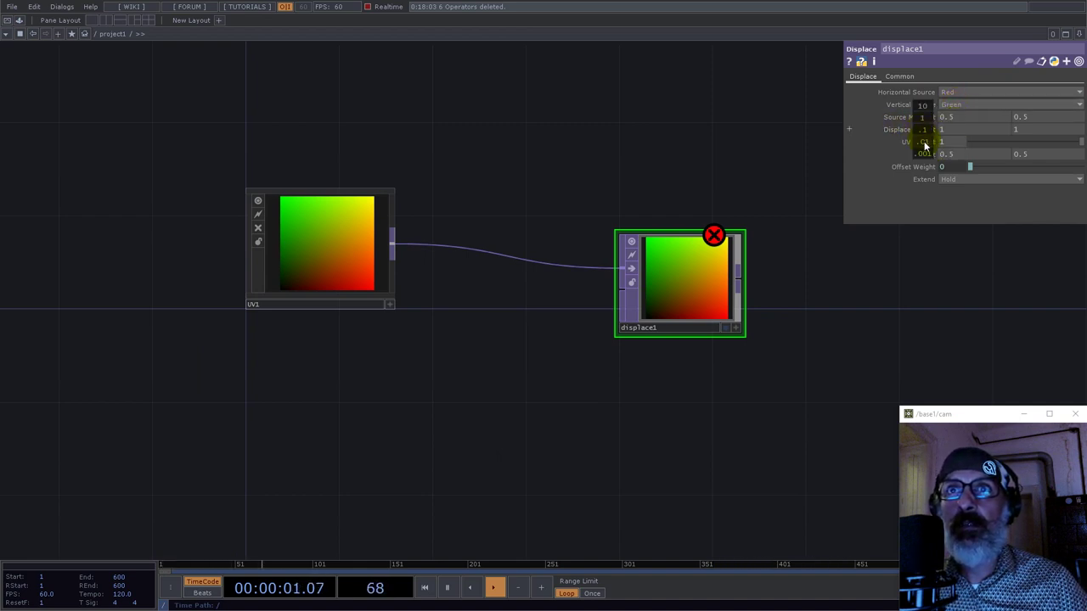
pyautogui.moveTo(913, 158); pyautogui.dragTo(975, 129, button='middle')
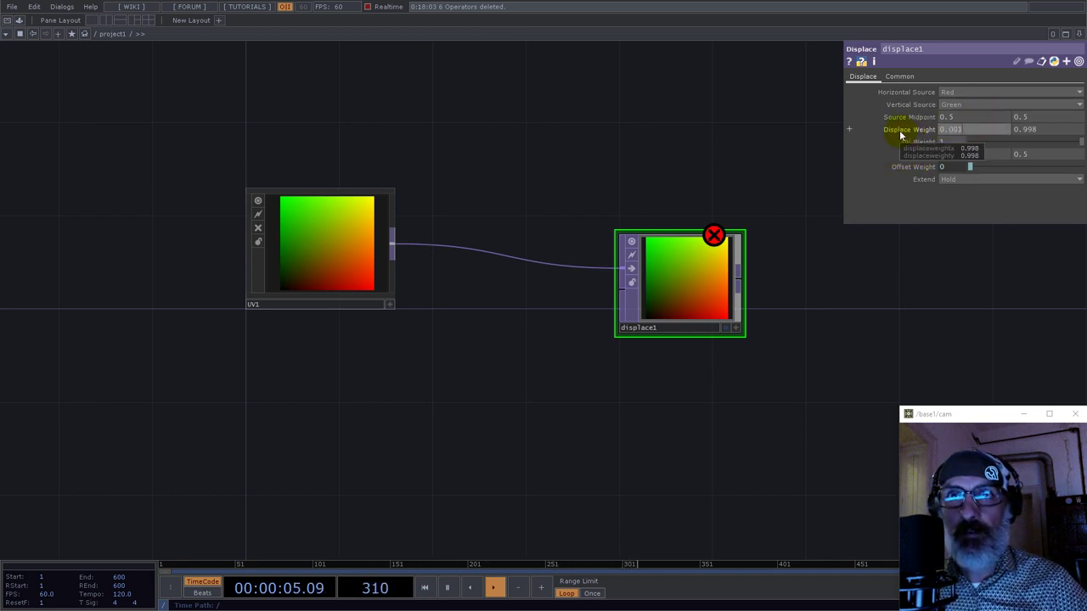
pyautogui.press('Tab')
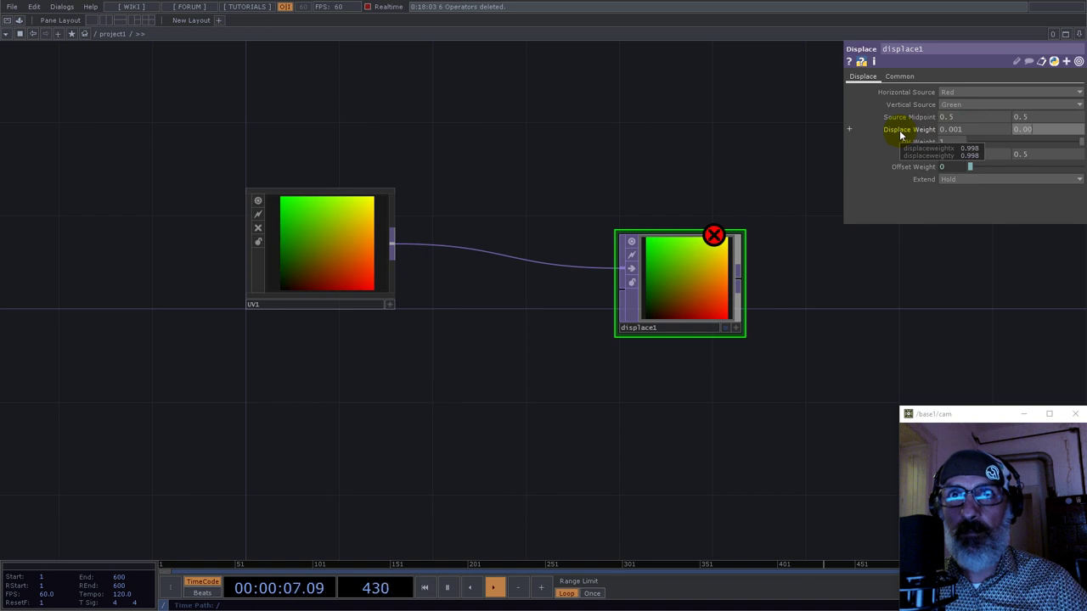
# Add a Noise TOP below the connection between UV1 and the Displace TOP
pyautogui.doubleClick(434, 404)
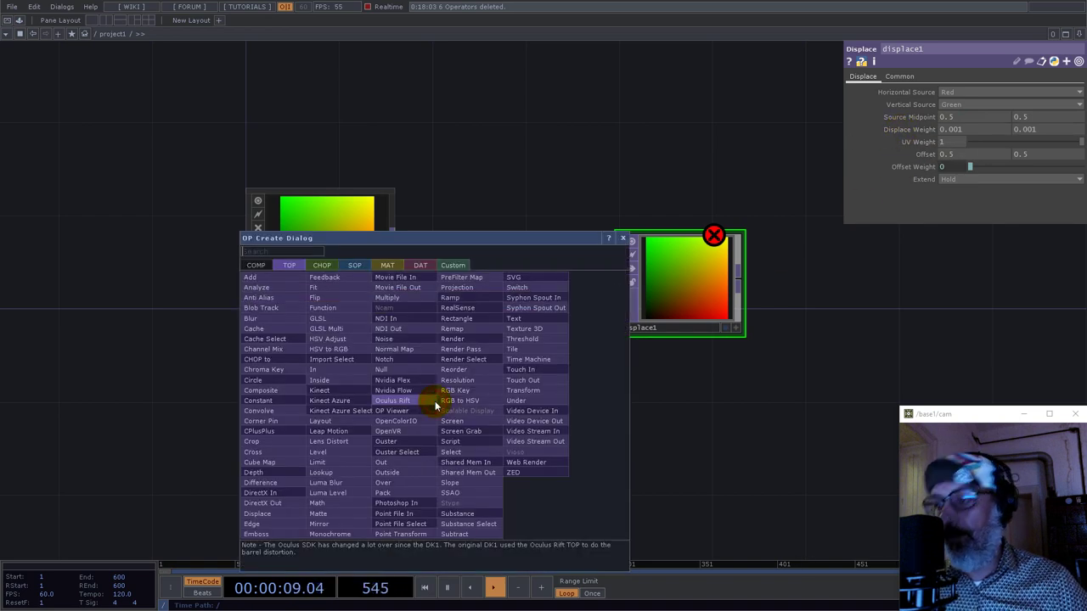
pyautogui.write('noise')
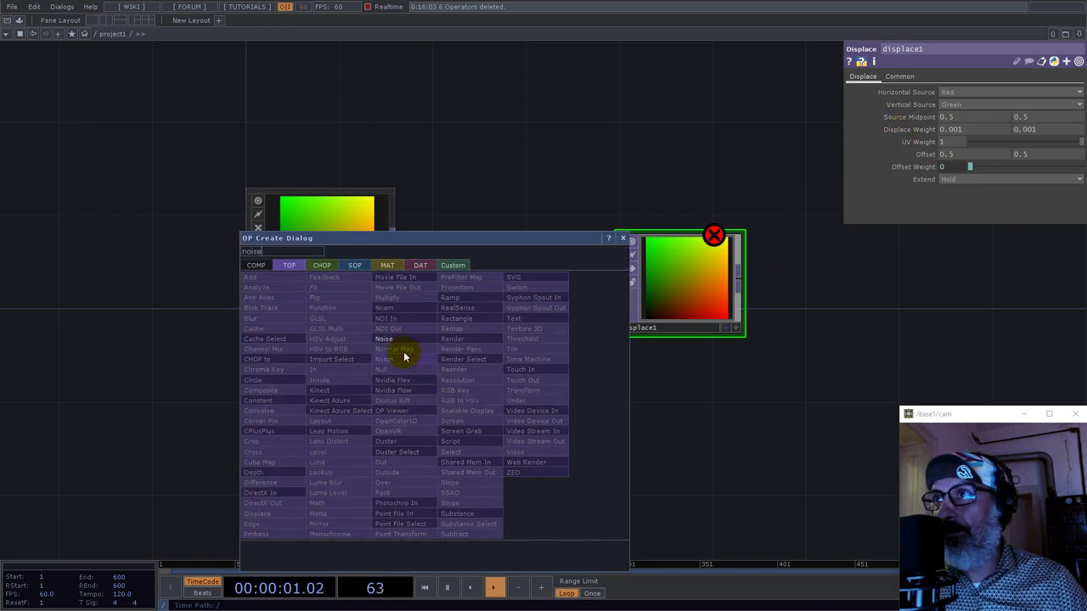
pyautogui.click(387, 339)
pyautogui.click(470, 423)
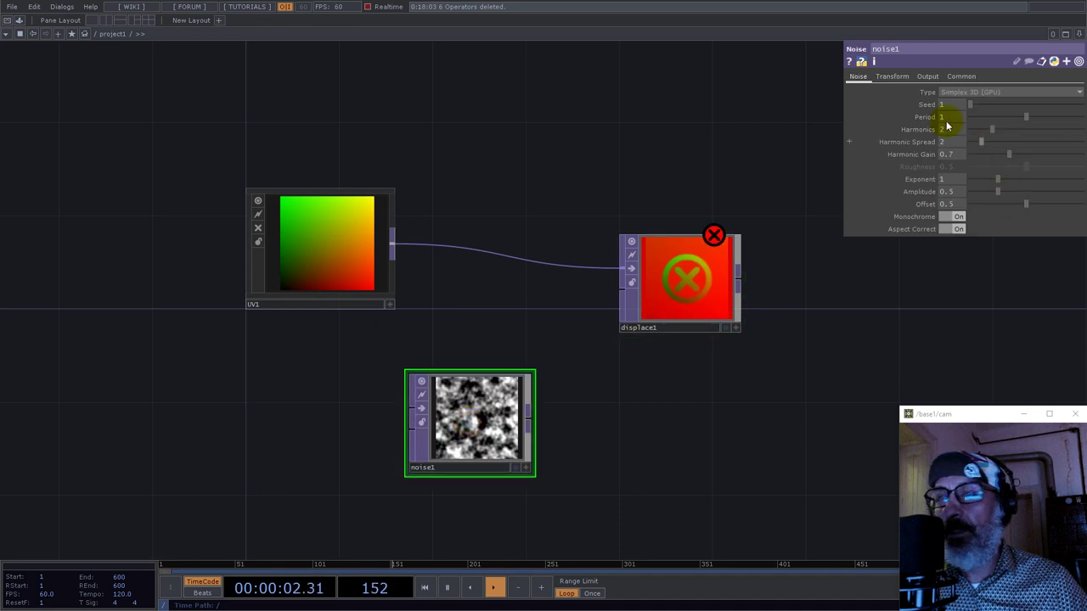
# Set the Noise TOP's pixel format to 32-bit float (RG) and turn off Monochrome
pyautogui.click(962, 76)
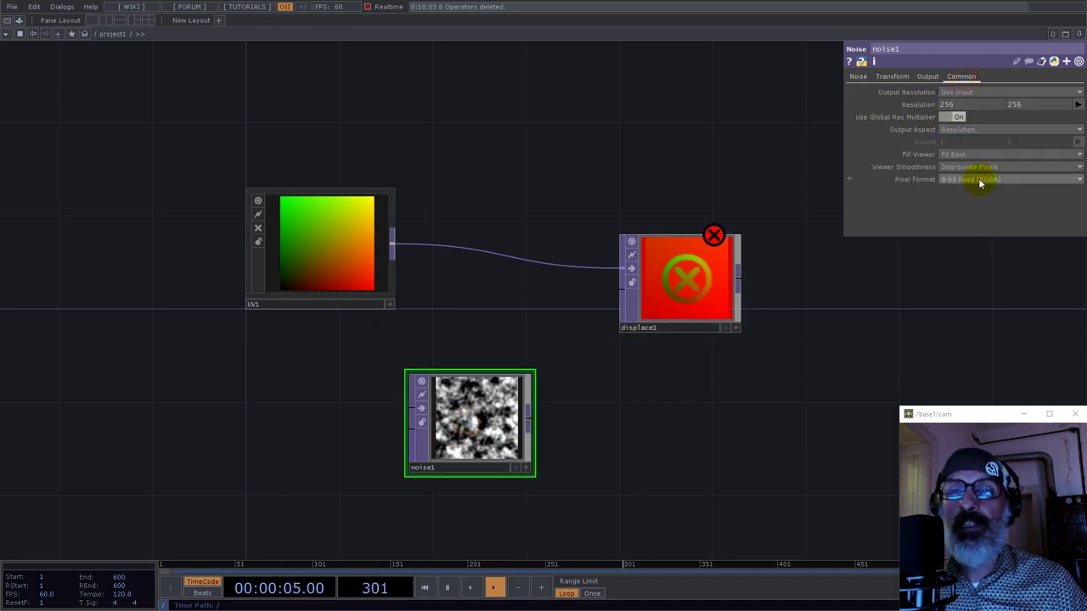
pyautogui.click(979, 180)
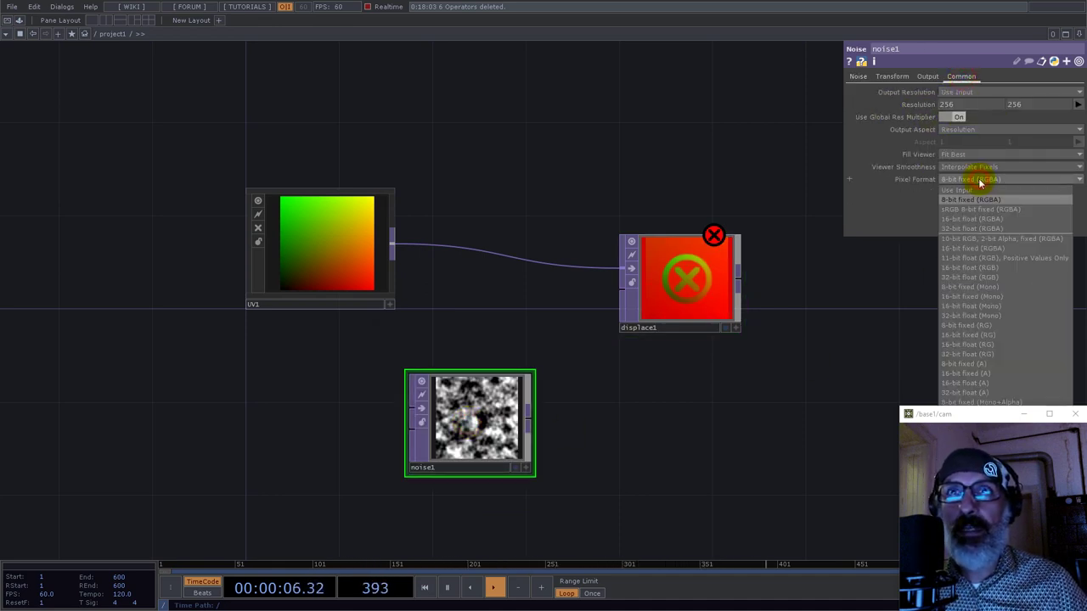
pyautogui.click(980, 355)
pyautogui.click(858, 78)
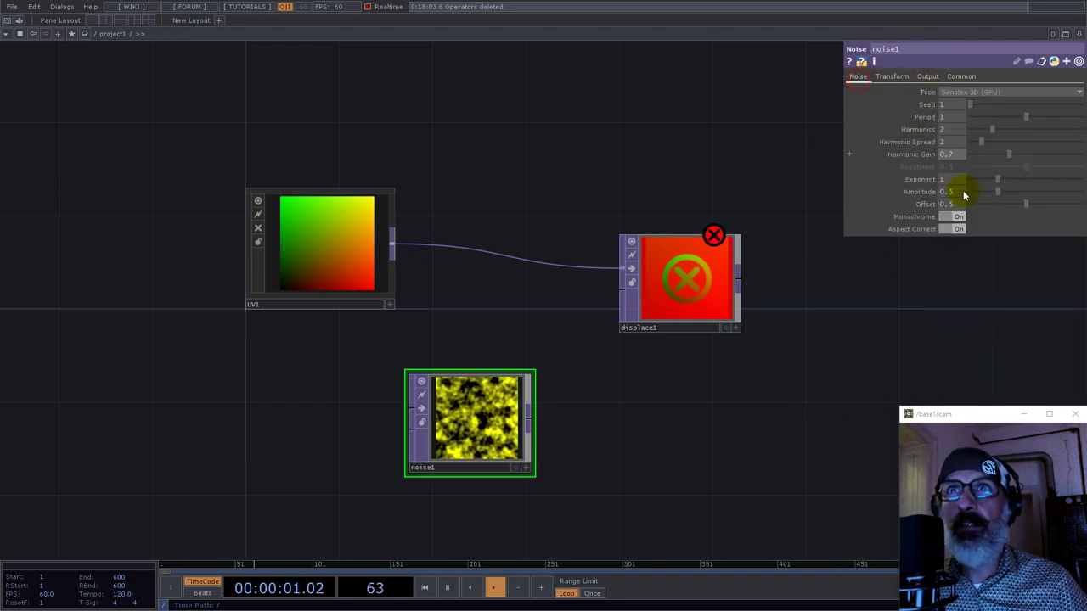
pyautogui.click(953, 219)
# Link the Noise TOP's resolution to UV1's Resolution parameter as a reference
pyautogui.click(365, 235)
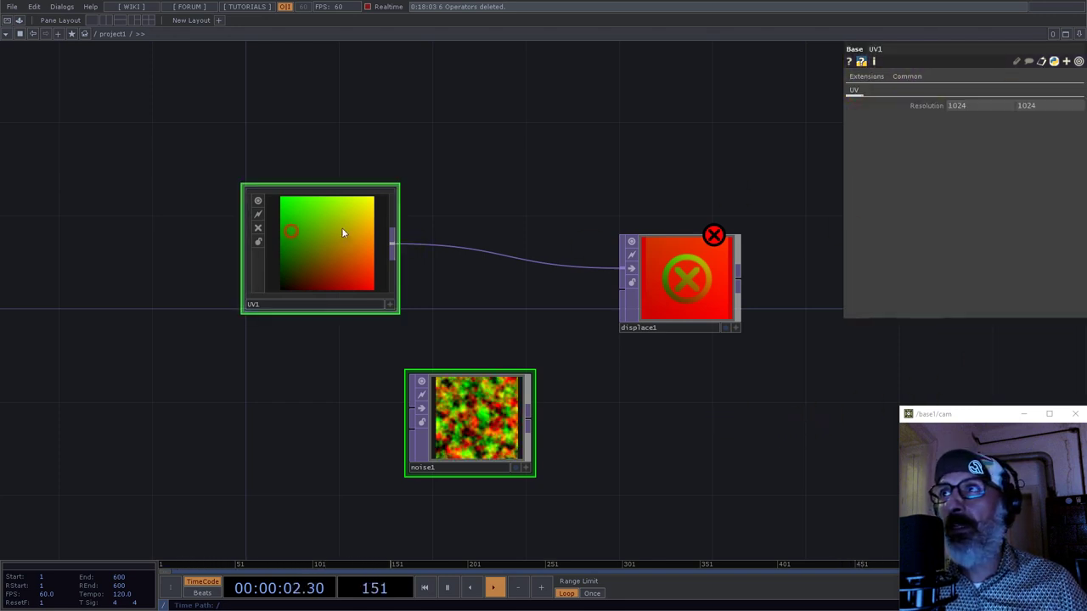
pyautogui.click(931, 108)
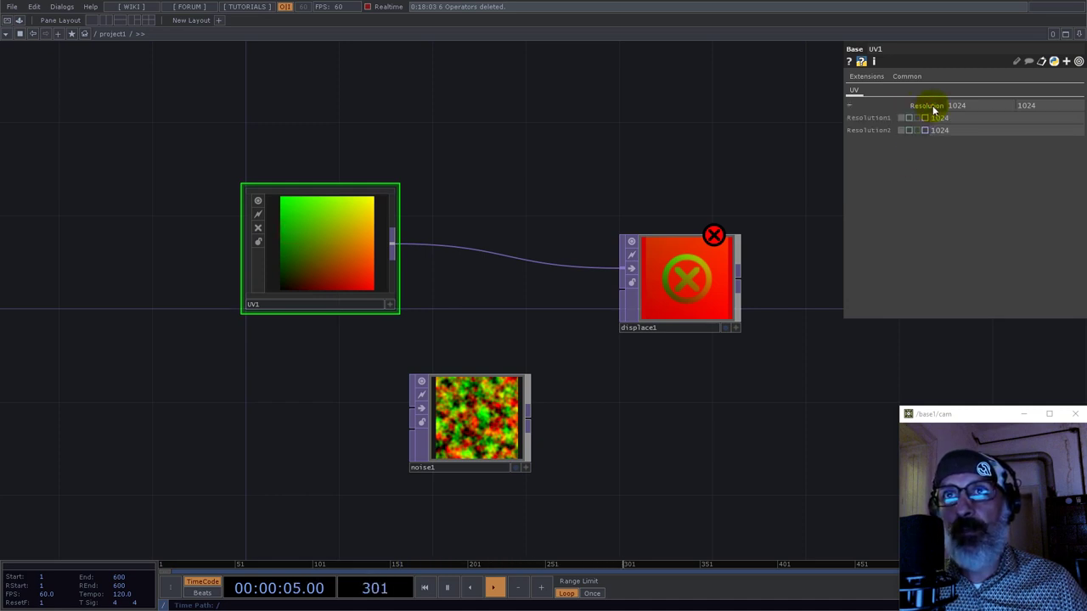
pyautogui.click(934, 109)
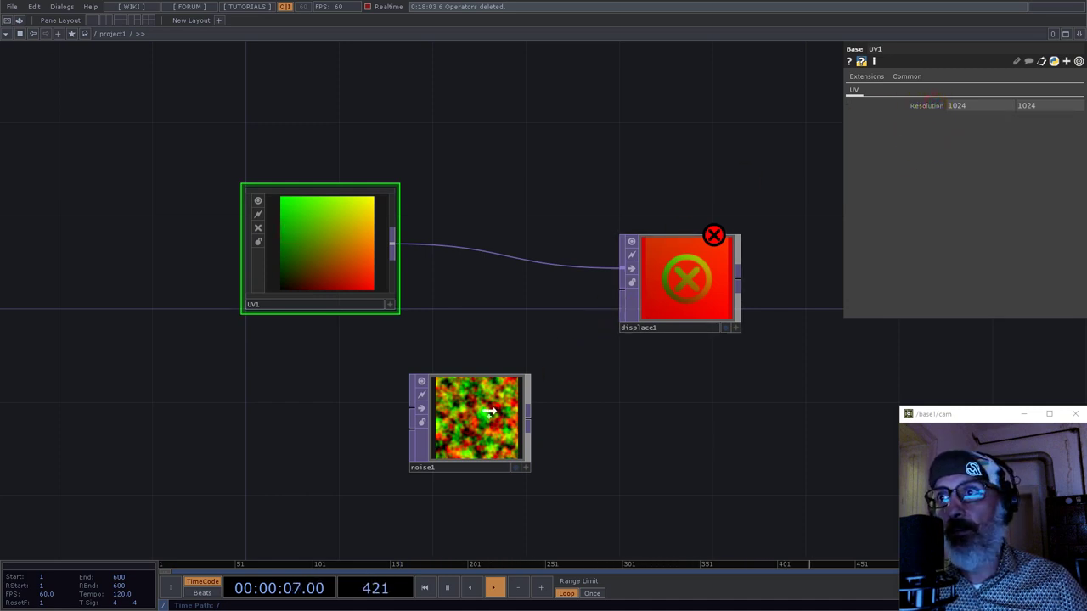
pyautogui.click(472, 427)
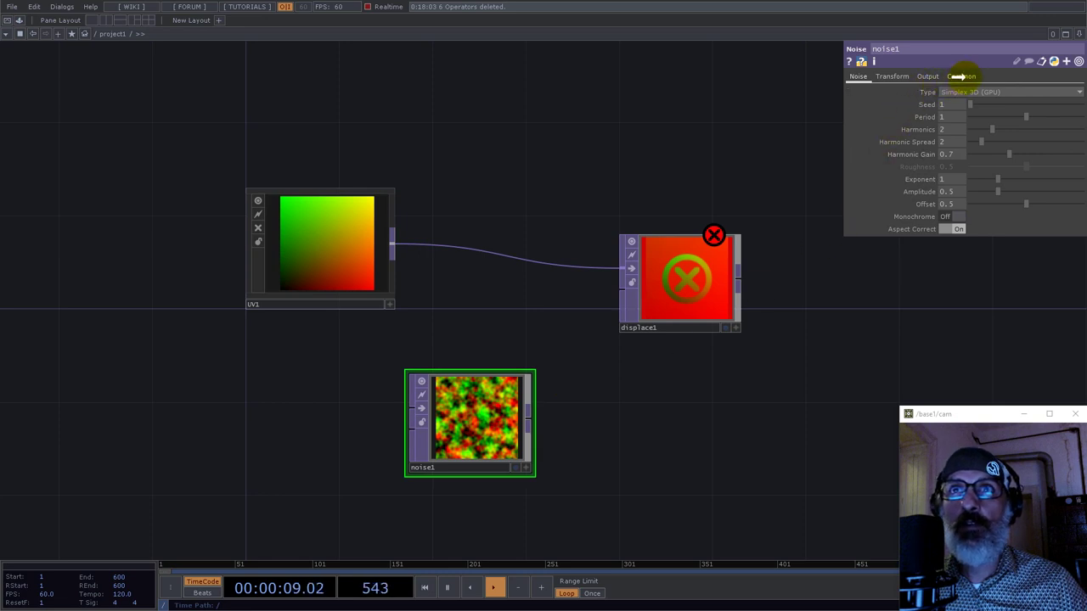
pyautogui.moveTo(960, 77); pyautogui.dragTo(930, 102)
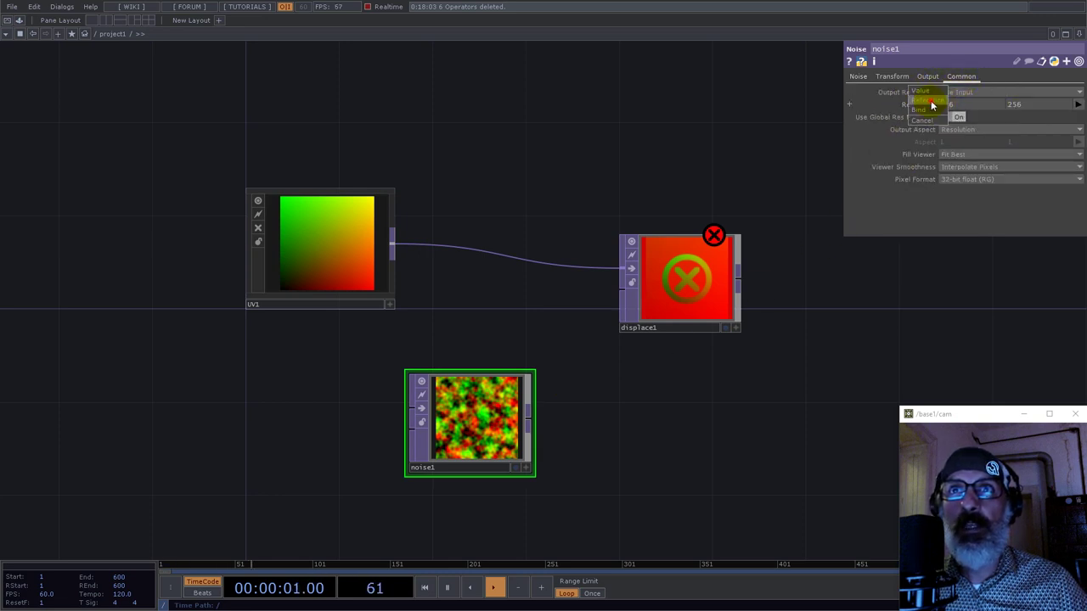
pyautogui.click(932, 105)
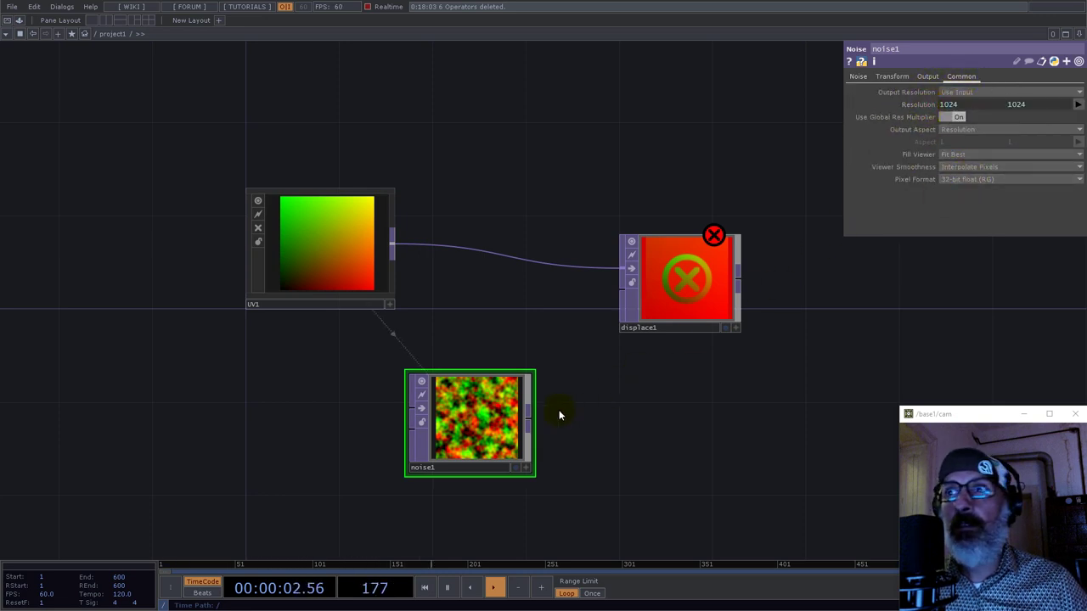
# Set the noise transform scale to 0.2 on all axes and connect the Noise TOP to the Displace TOP's second input
pyautogui.click(892, 76)
pyautogui.moveTo(930, 145); pyautogui.dragTo(730, 139, button='middle')
pyautogui.click(530, 418)
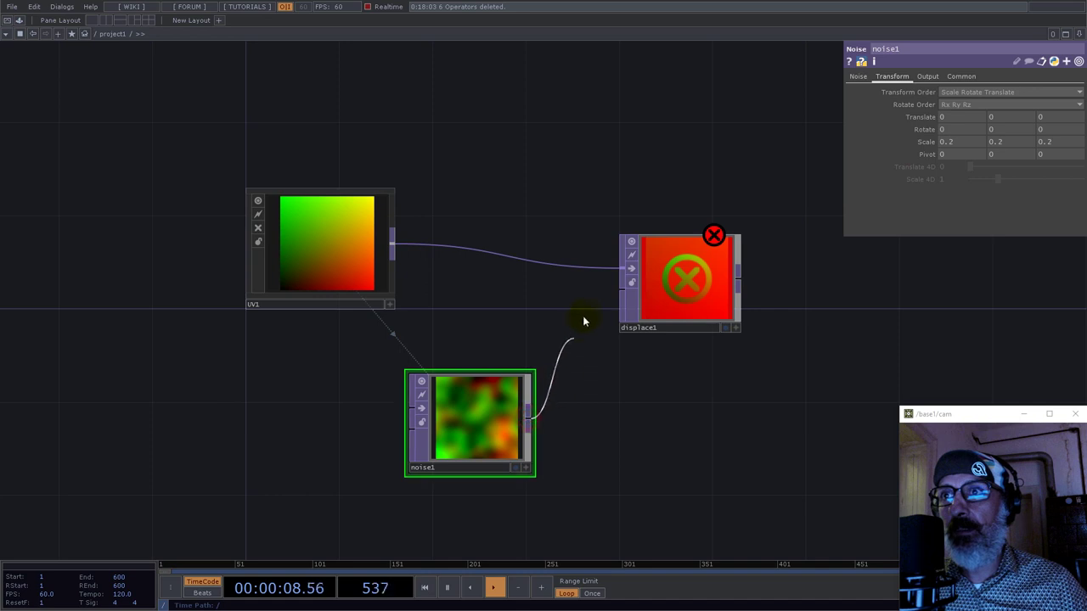
pyautogui.click(620, 296)
pyautogui.moveTo(679, 289); pyautogui.dragTo(702, 336)
pyautogui.moveTo(501, 416); pyautogui.dragTo(548, 417)
pyautogui.scroll(5, 692, 335)
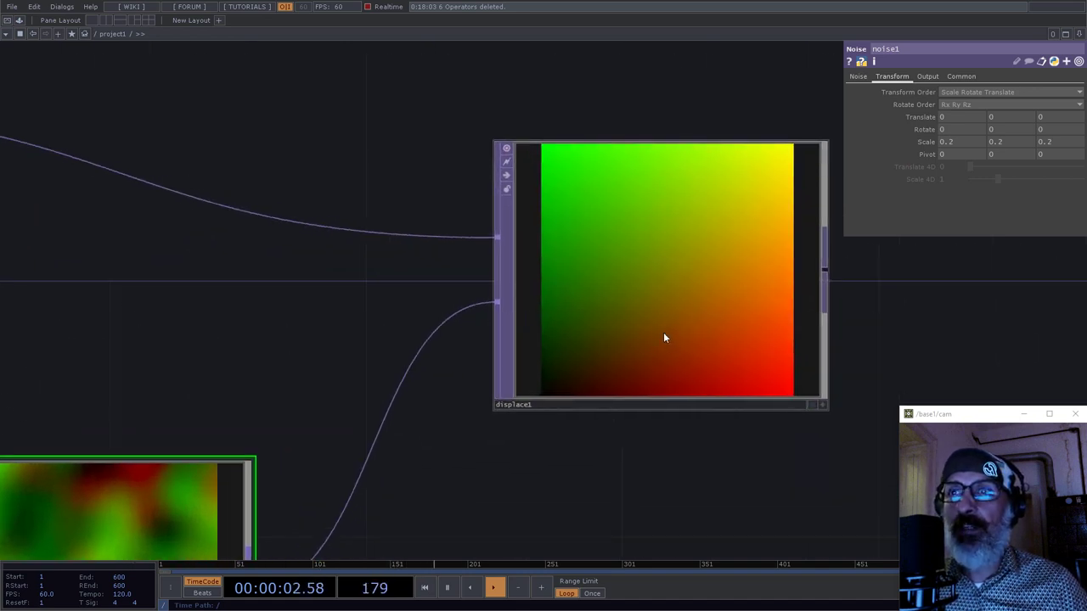
pyautogui.scroll(-5, 676, 336)
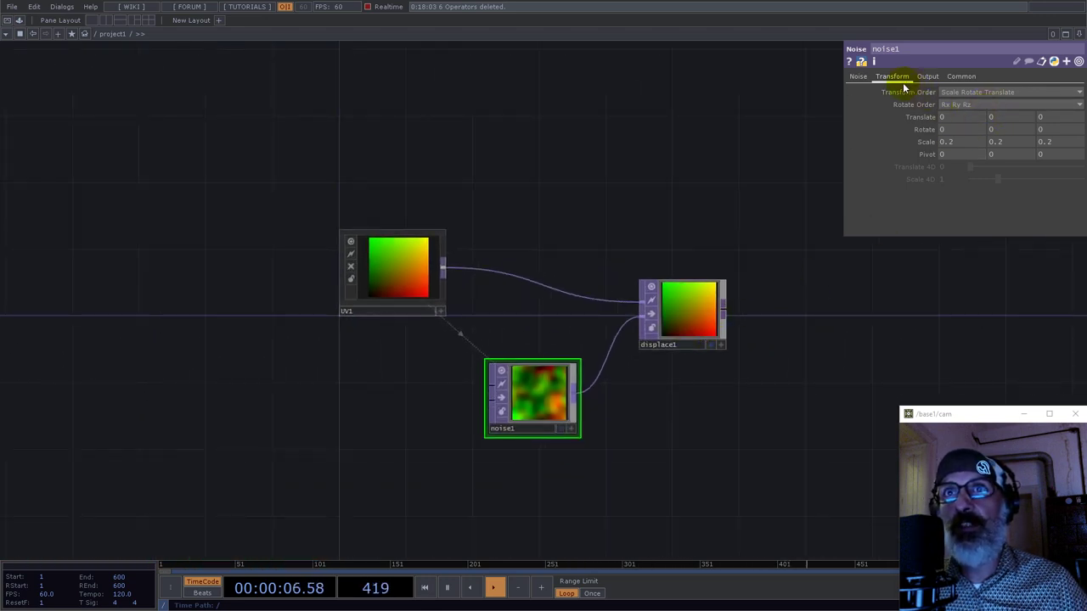
# Insert a Feedback TOP into the connection between UV1 and the Displace TOP
pyautogui.click(683, 310)
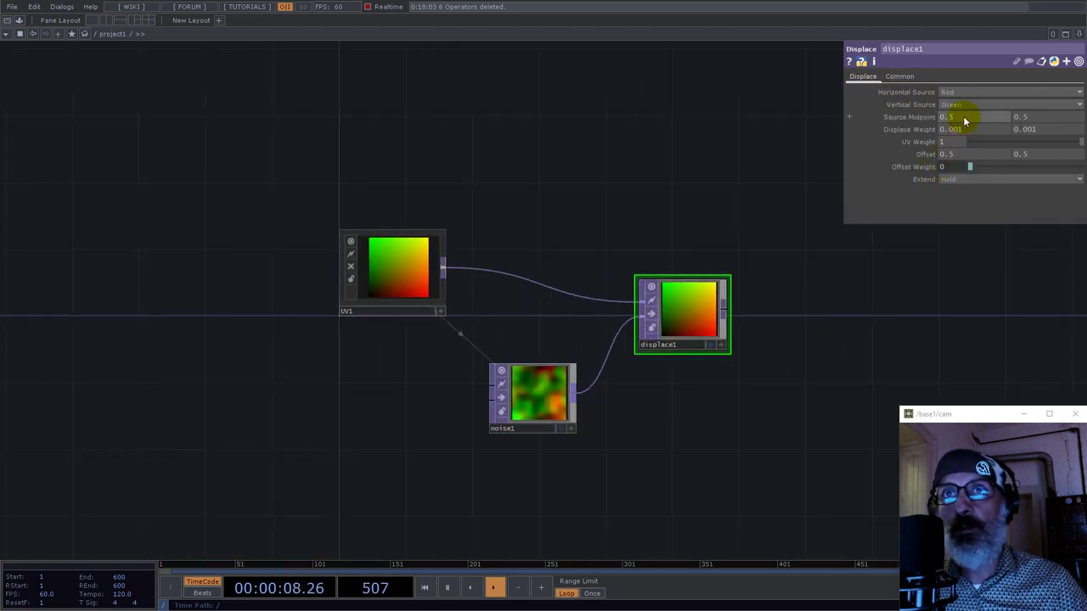
pyautogui.rightClick(500, 274)
pyautogui.click(515, 260)
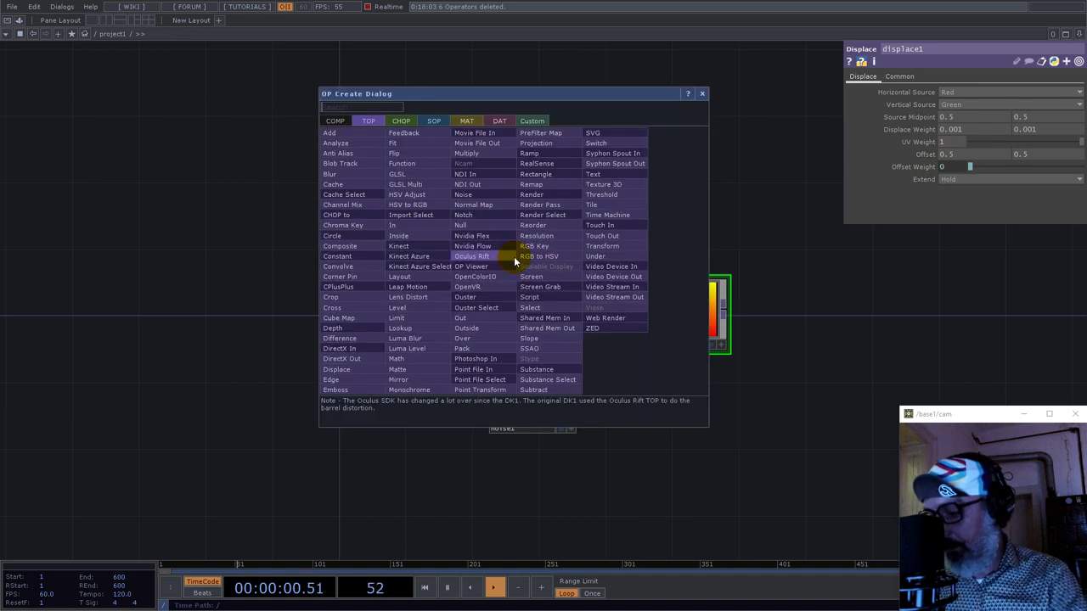
pyautogui.write('f')
pyautogui.click(408, 135)
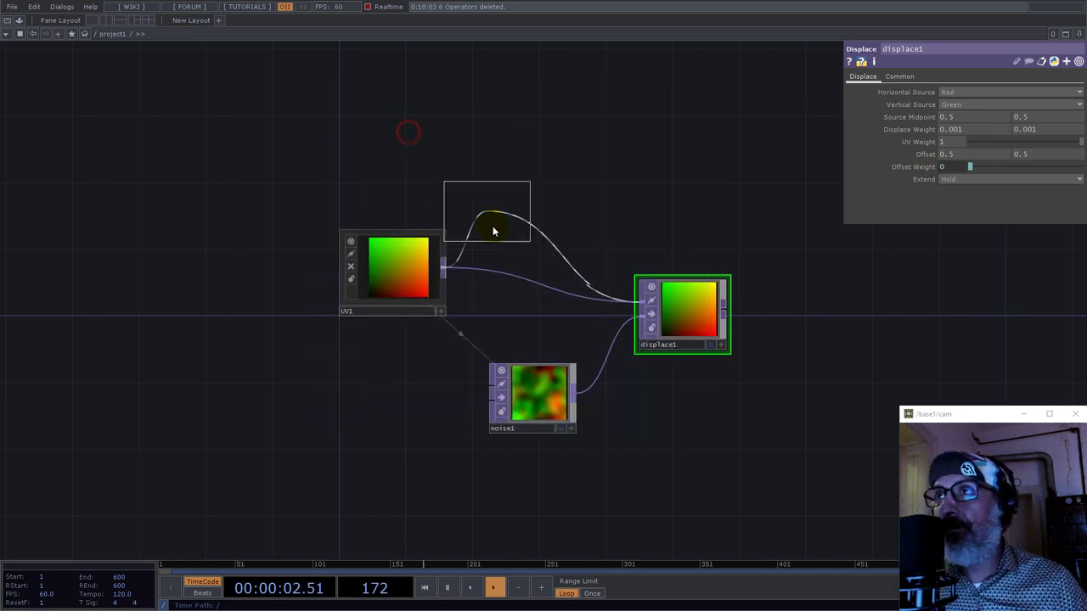
pyautogui.click(527, 284)
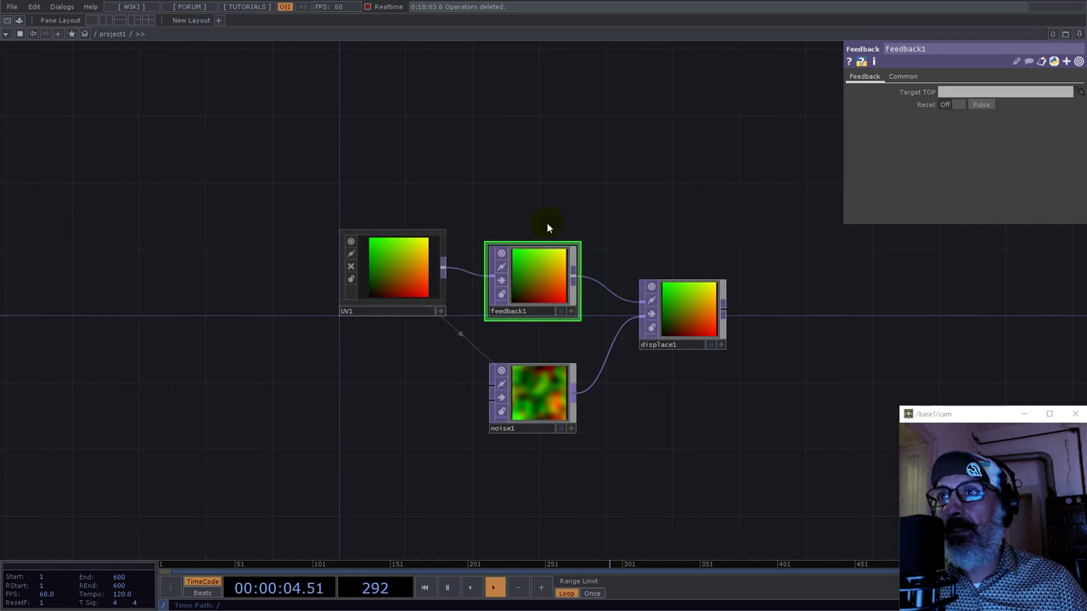
# Add a Keyboard In CHOP above the Feedback TOP
pyautogui.press('Tab')
pyautogui.write('k')
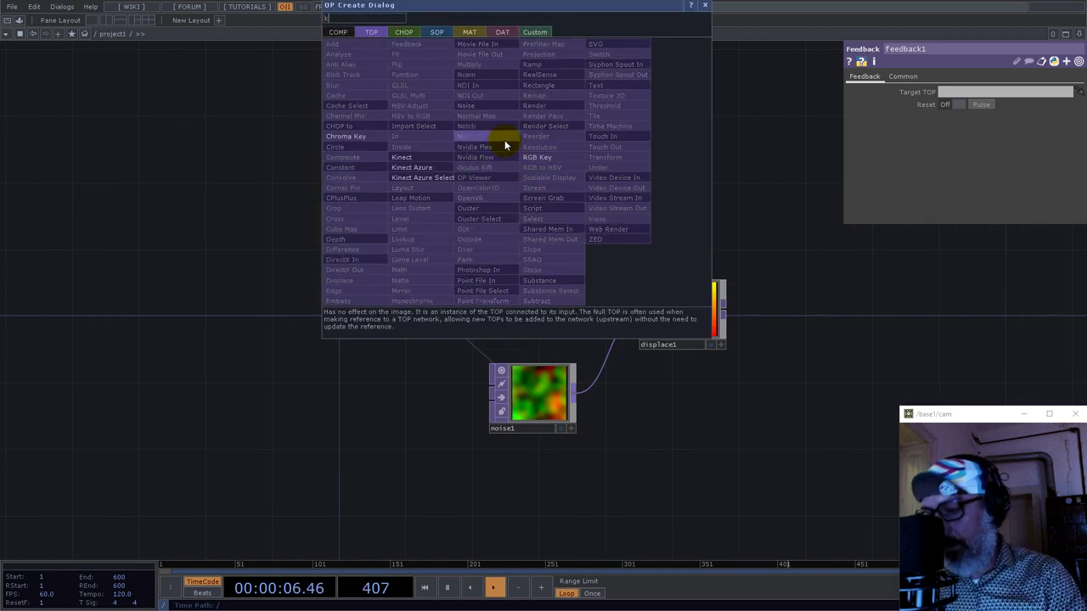
pyautogui.click(404, 32)
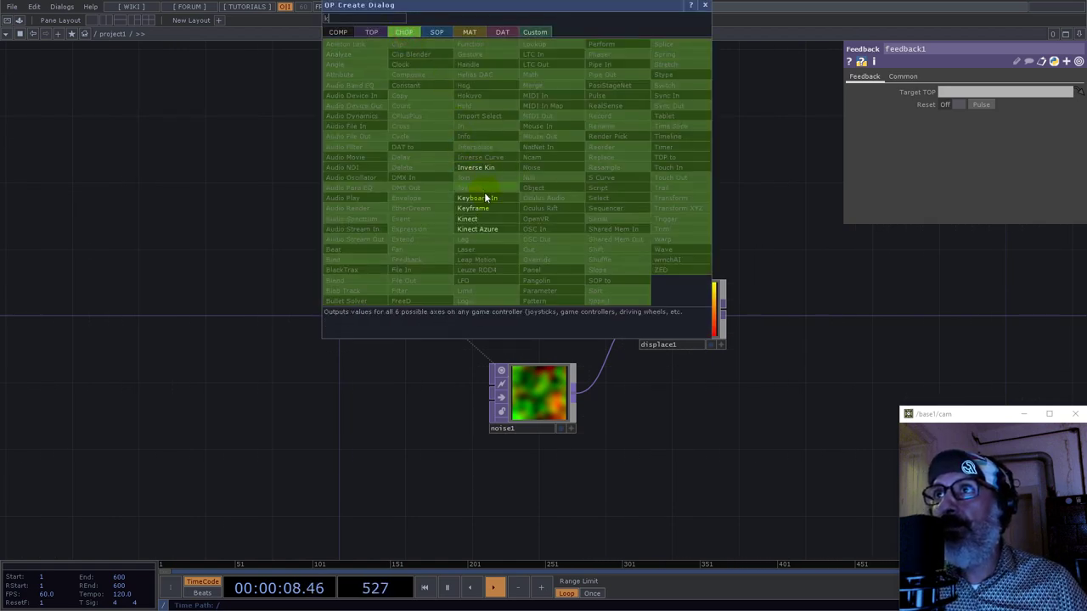
pyautogui.click(485, 197)
pyautogui.click(529, 195)
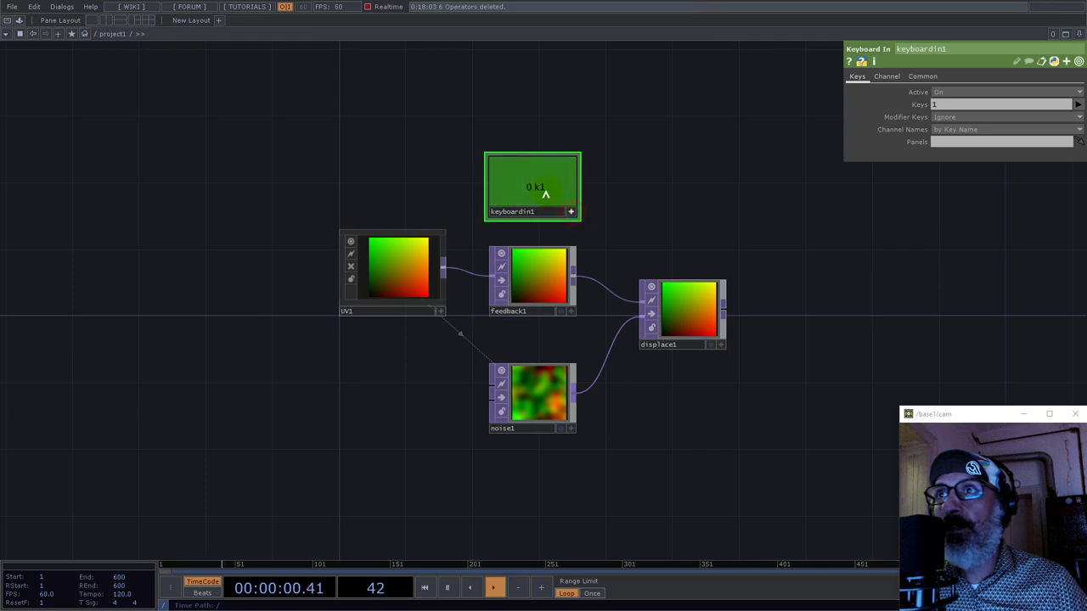
# Export the Keyboard In CHOP's k1 channel to the Feedback TOP's Reset parameter
pyautogui.click(535, 299)
pyautogui.moveTo(535, 299); pyautogui.dragTo(981, 104)
pyautogui.click(987, 102)
pyautogui.moveTo(536, 187); pyautogui.dragTo(950, 109)
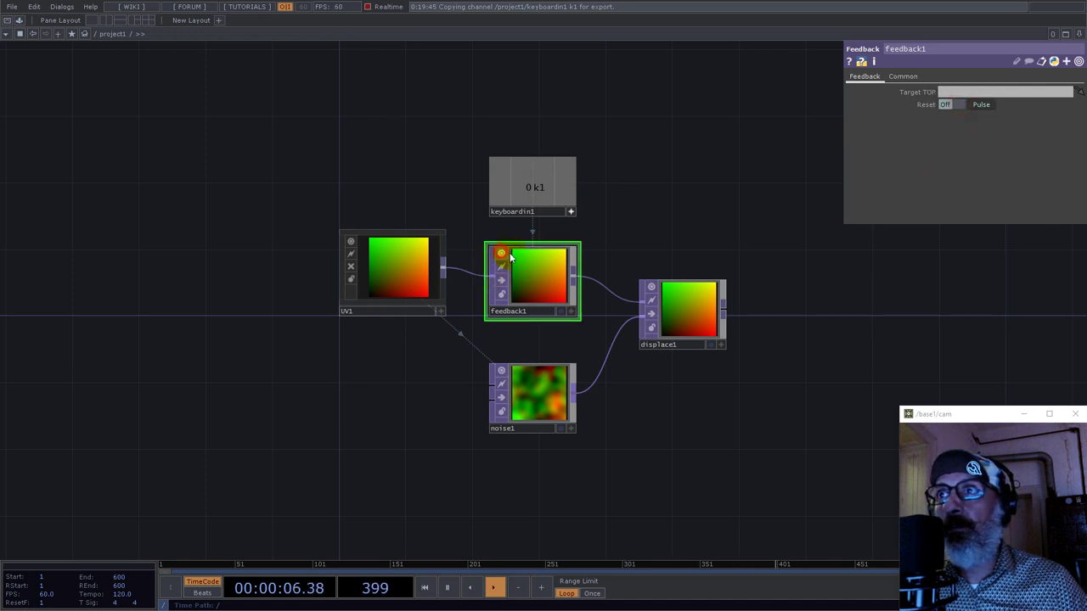
# Turn off the Feedback TOP's viewer and assign displace1 as its Target TOP
pyautogui.click(507, 254)
pyautogui.moveTo(76, 498)
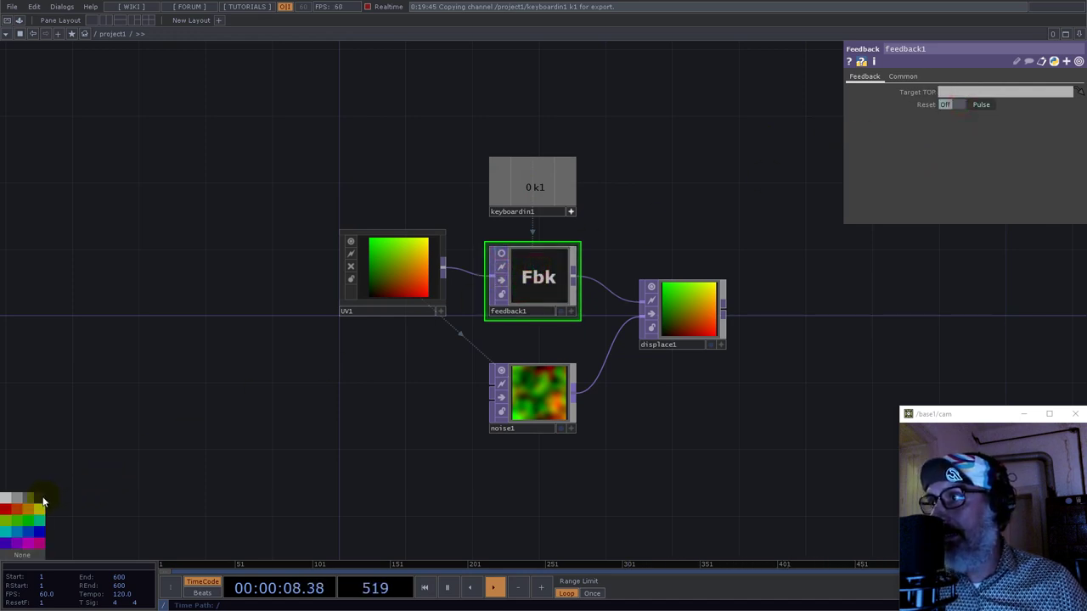
pyautogui.moveTo(685, 310); pyautogui.dragTo(982, 90)
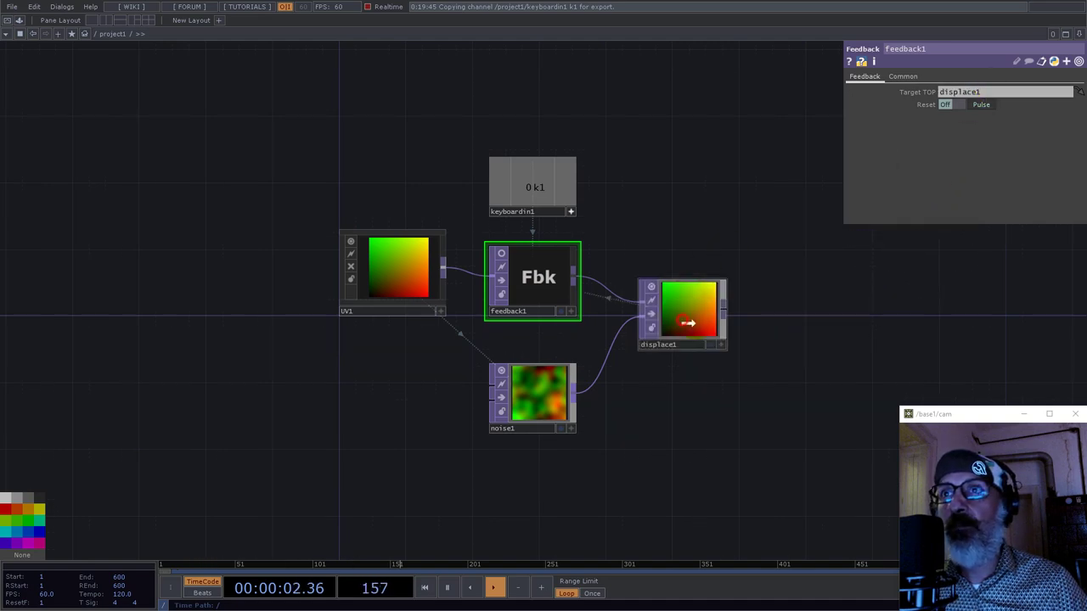
# Move the Noise TOP slightly lower in the network and inspect the Displace TOP's output up close
pyautogui.moveTo(685, 322); pyautogui.dragTo(702, 327)
pyautogui.moveTo(533, 395); pyautogui.dragTo(511, 412)
pyautogui.moveTo(694, 411); pyautogui.dragTo(382, 424)
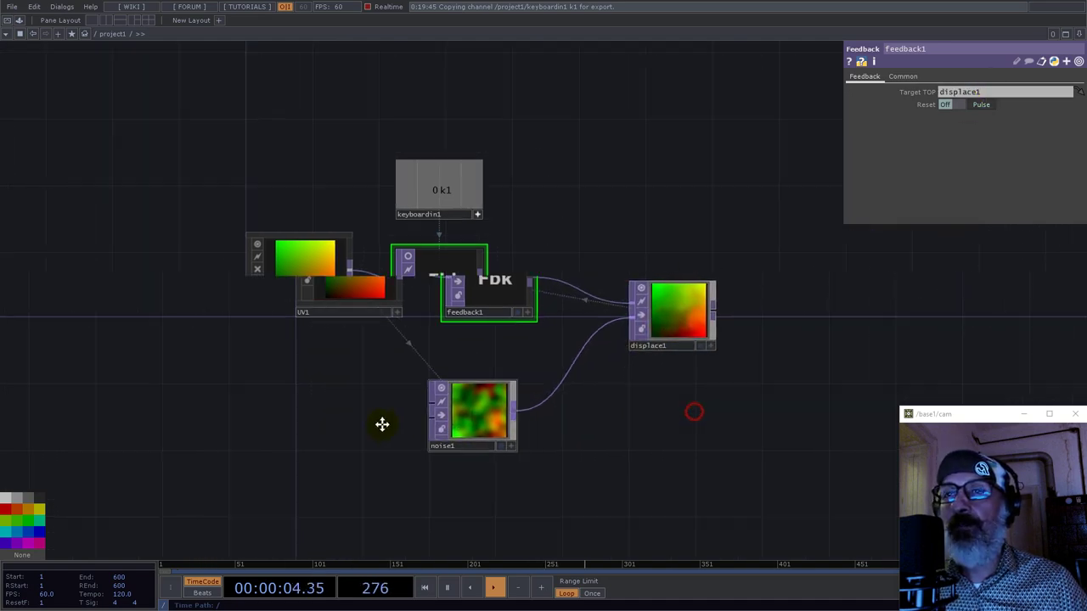
pyautogui.scroll(5, 382, 333)
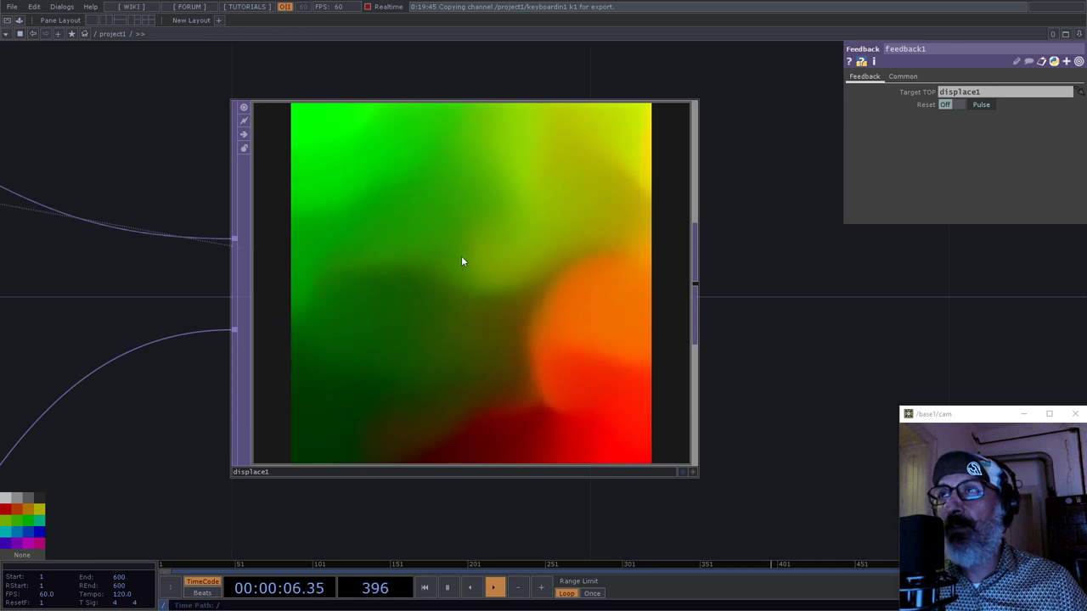
pyautogui.scroll(-5, 478, 268)
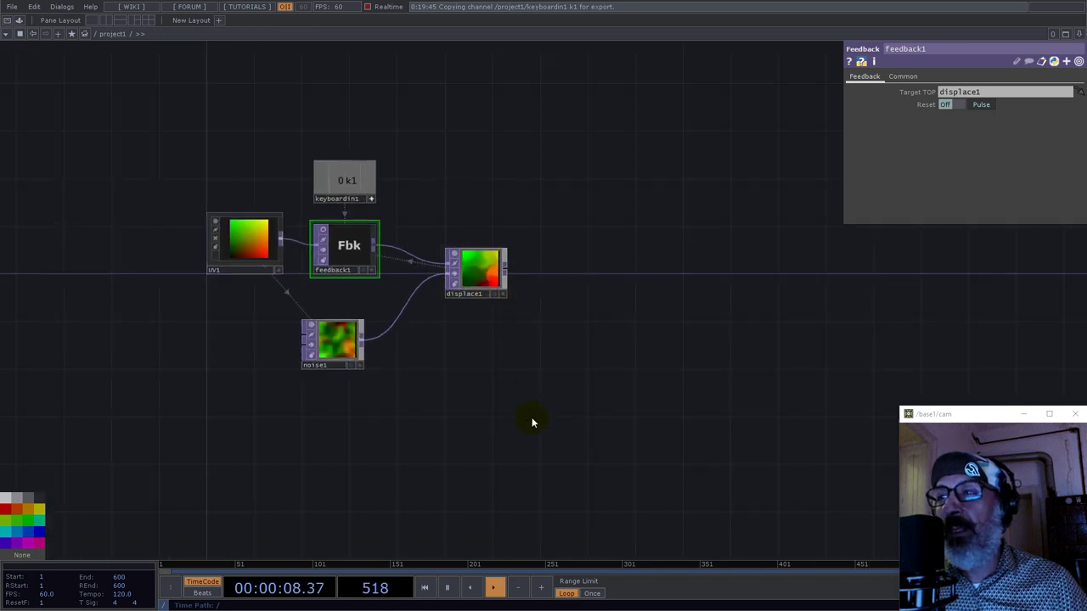
# Add a Movie File In TOP in the empty space above the Displace TOP
pyautogui.press('Tab')
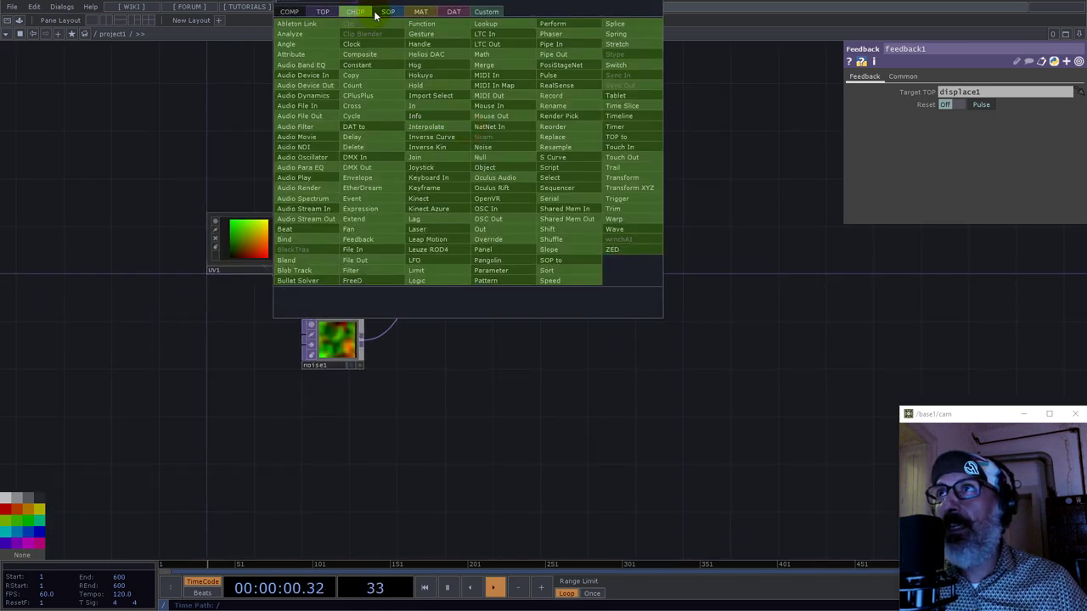
pyautogui.click(323, 11)
pyautogui.click(440, 24)
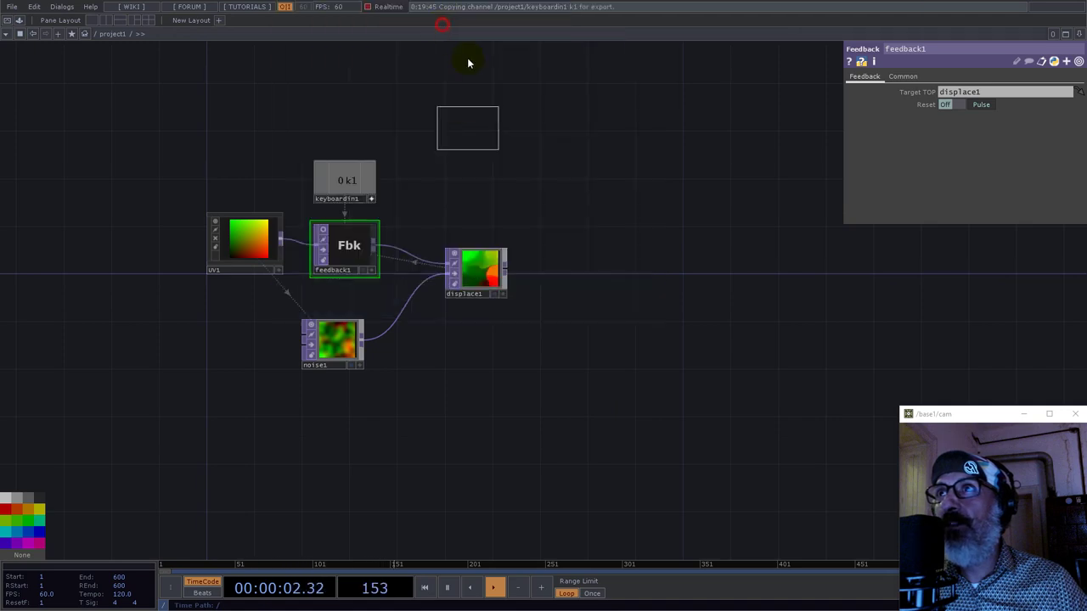
pyautogui.click(466, 138)
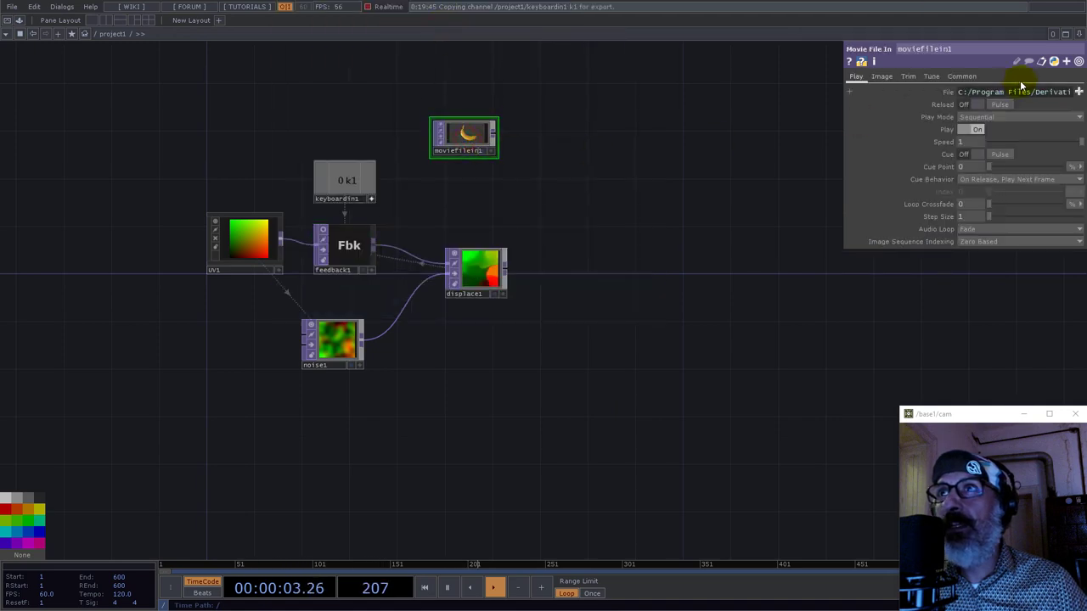
# Load the oil drums sample image into the Movie File In TOP and move the node below the Displace TOP
pyautogui.click(1077, 92)
pyautogui.click(508, 251)
pyautogui.doubleClick(512, 248)
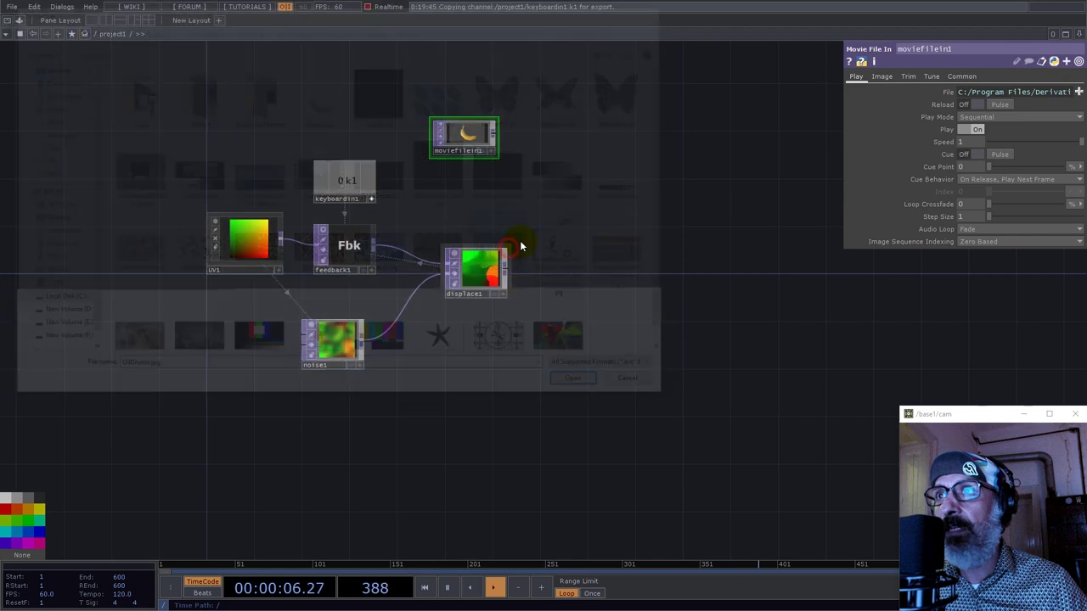
pyautogui.moveTo(609, 252); pyautogui.dragTo(693, 375)
pyautogui.moveTo(550, 259); pyautogui.dragTo(550, 489)
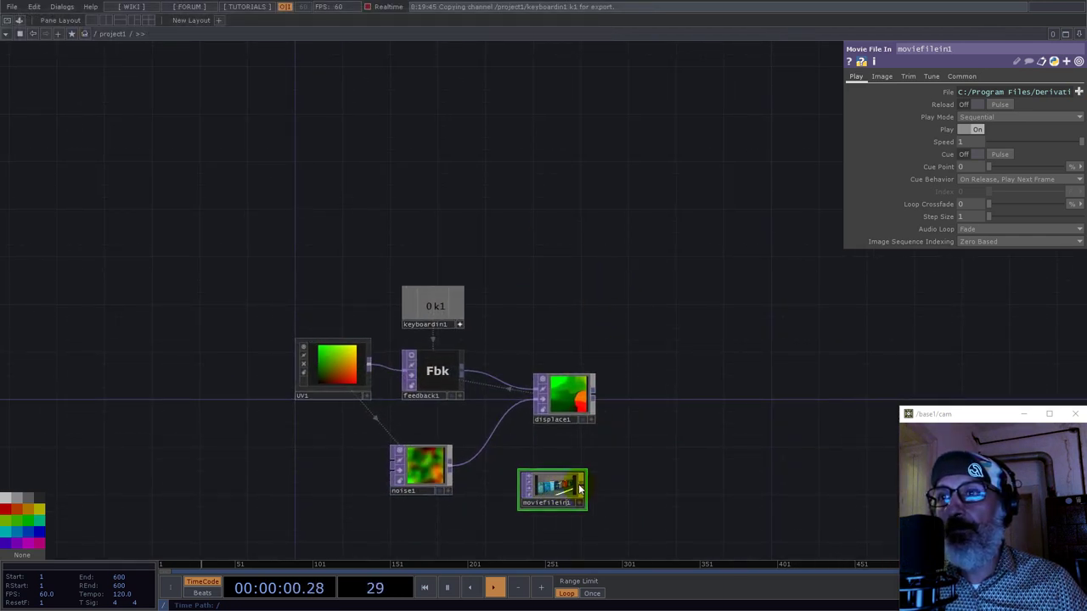
# Append a Fit TOP to the Movie File In TOP's output
pyautogui.rightClick(583, 490)
pyautogui.write('f')
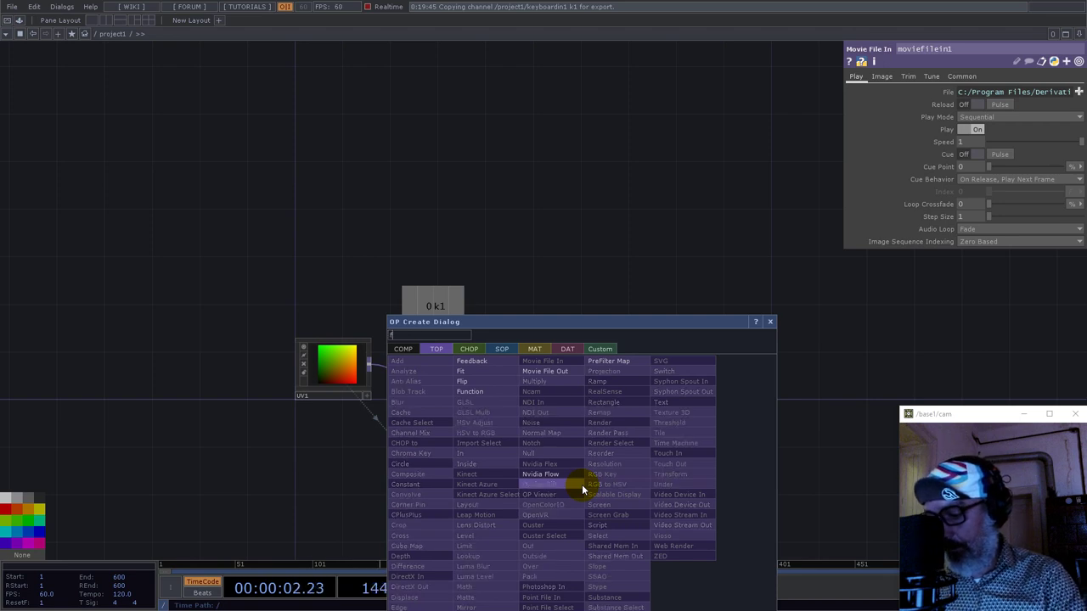
pyautogui.write('it')
pyautogui.click(460, 371)
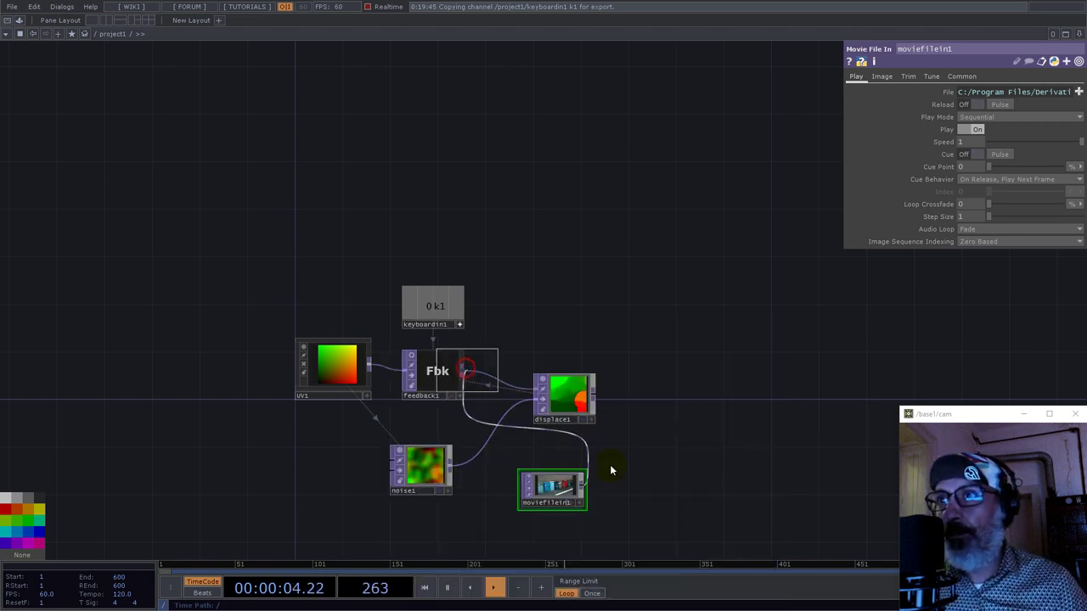
pyautogui.click(636, 495)
# Link the Fit TOP's output resolution to UV1's Resolution parameter as a reference
pyautogui.moveTo(567, 458); pyautogui.dragTo(211, 305, button='middle')
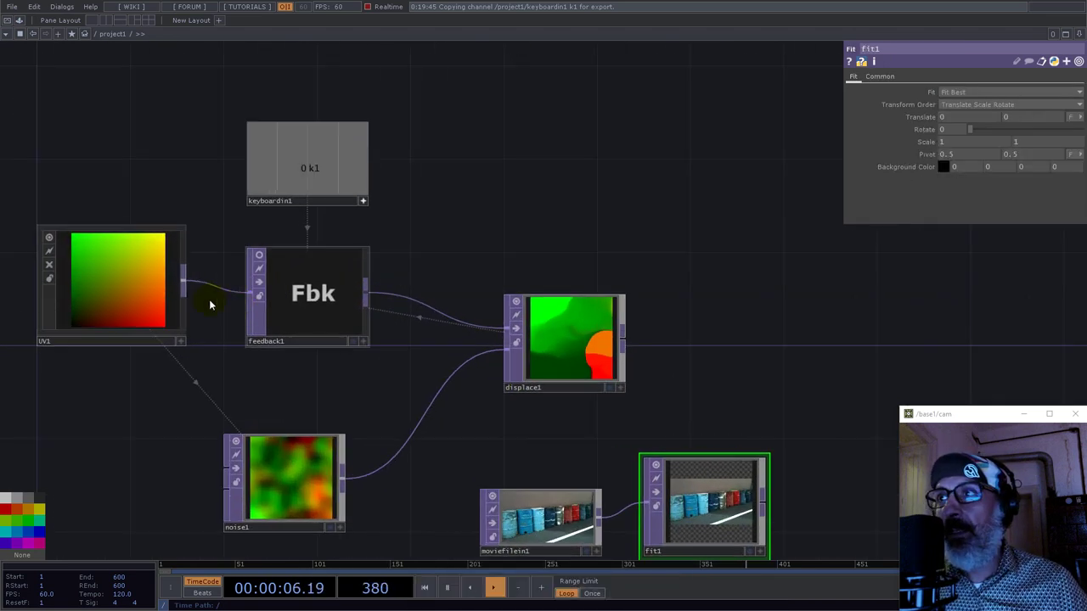
pyautogui.click(142, 296)
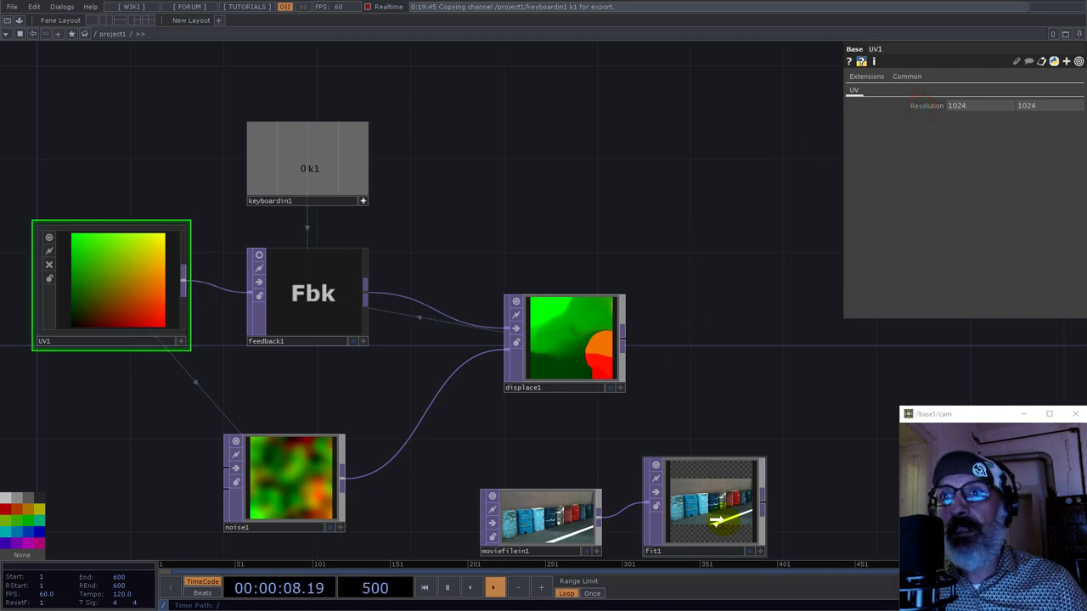
pyautogui.click(716, 522)
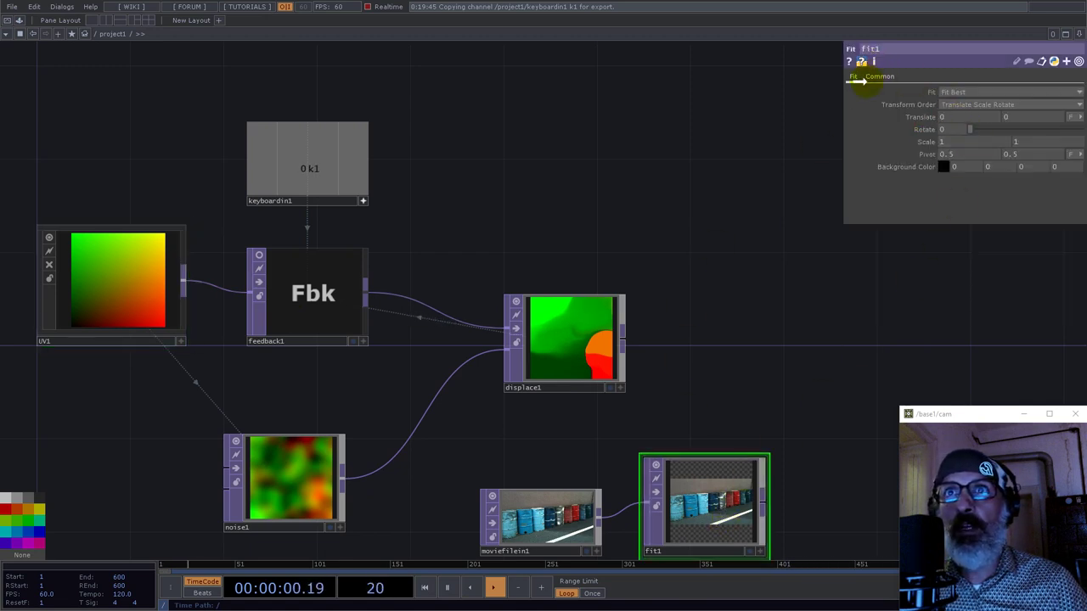
pyautogui.click(875, 77)
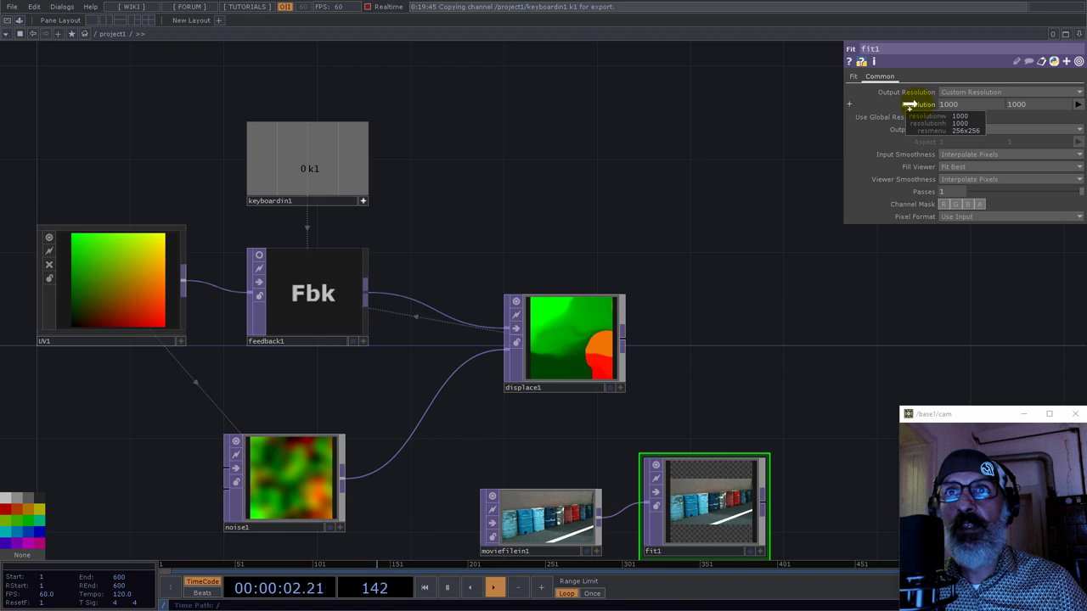
# Set the Fit TOP's fit mode to Fit Outside
pyautogui.click(854, 76)
pyautogui.click(951, 92)
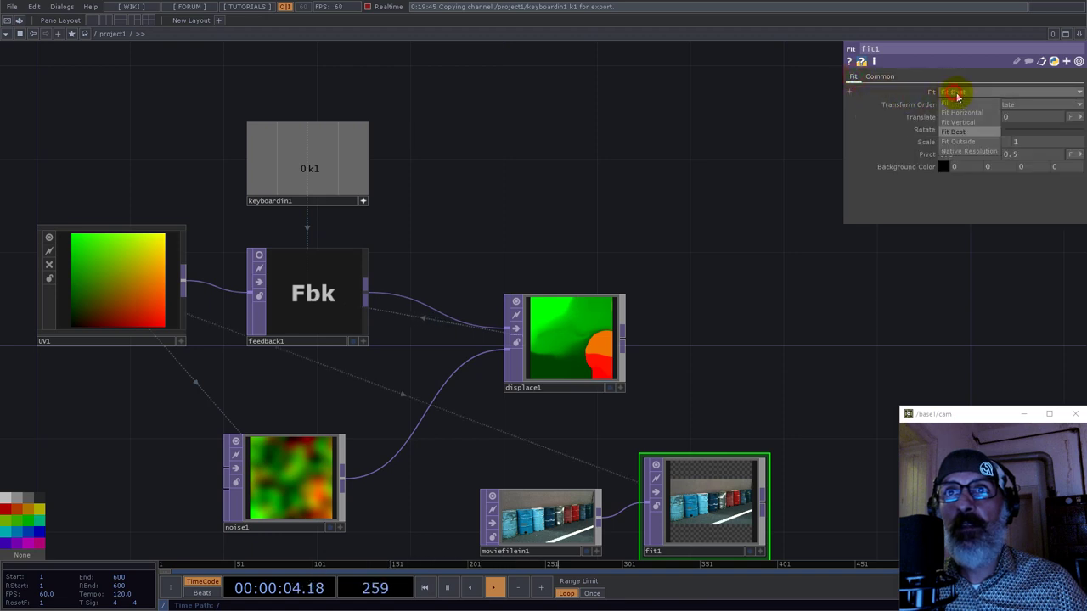
pyautogui.click(953, 137)
# Append a Remap TOP after the Fit TOP and connect the Displace TOP to its second input
pyautogui.moveTo(769, 331); pyautogui.dragTo(680, 248)
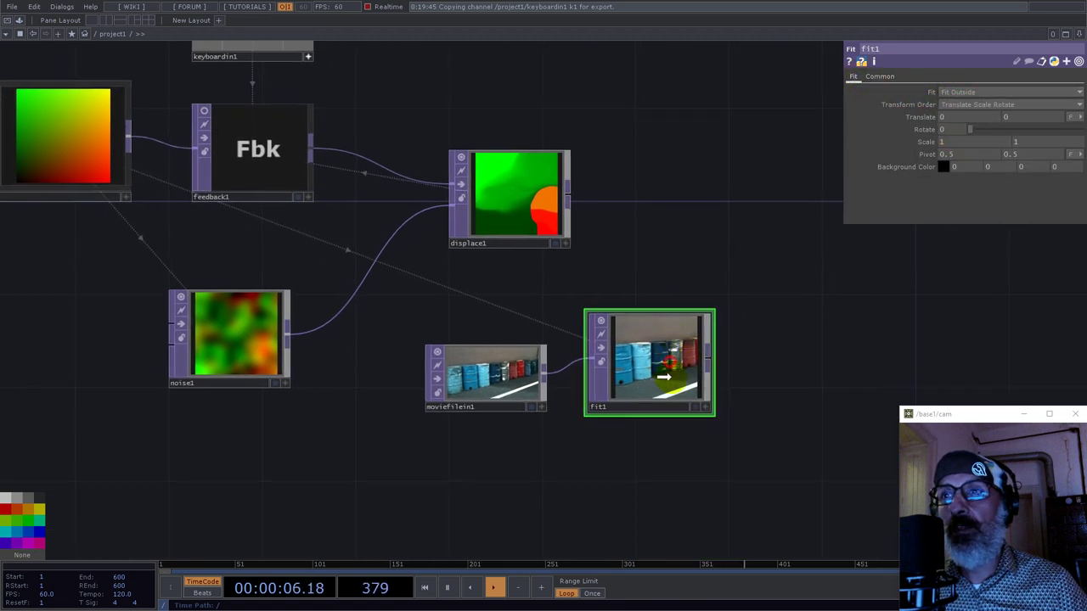
pyautogui.moveTo(663, 377); pyautogui.dragTo(672, 357)
pyautogui.rightClick(712, 362)
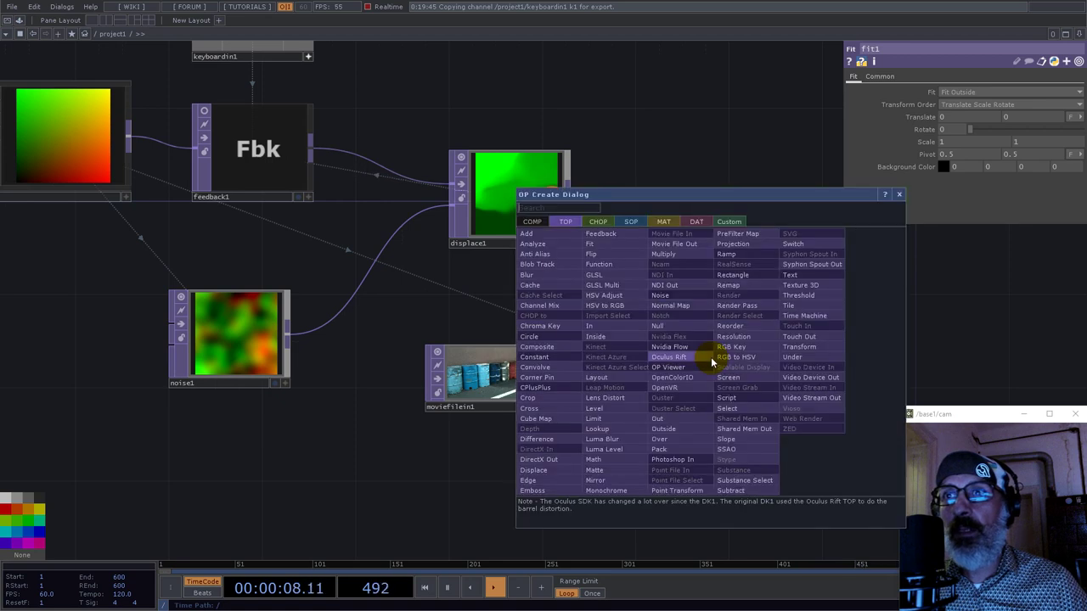
pyautogui.write('re')
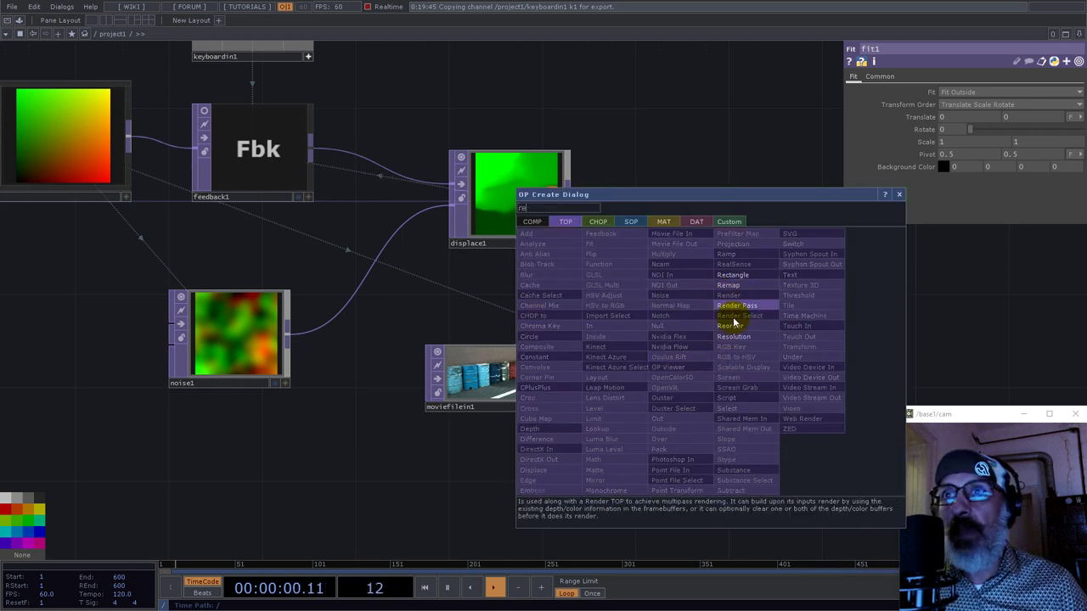
pyautogui.click(731, 286)
pyautogui.click(790, 204)
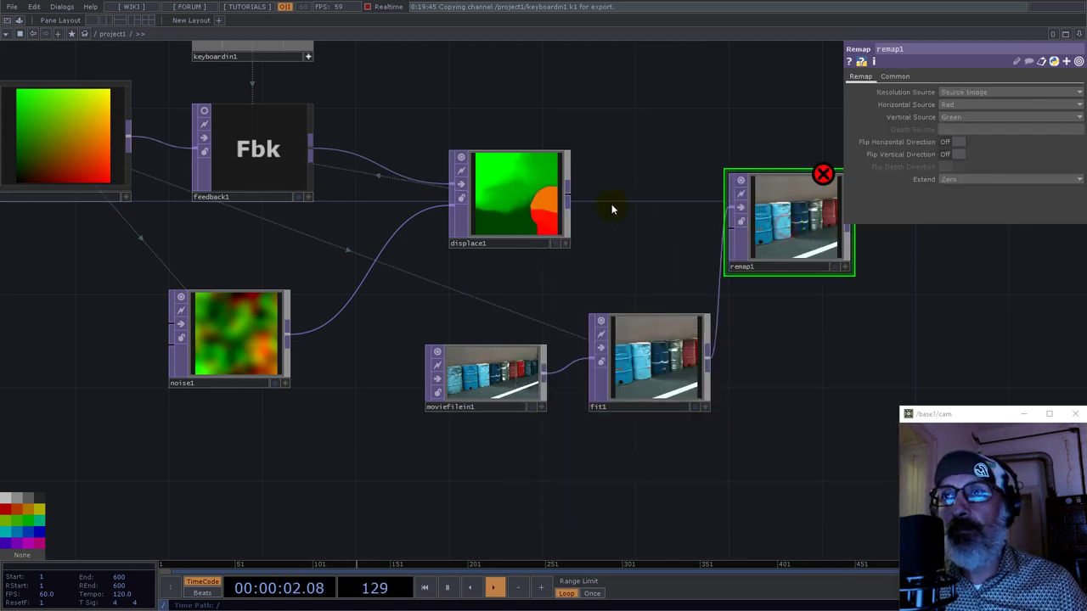
pyautogui.moveTo(595, 200); pyautogui.dragTo(728, 229)
# Append a Null TOP after the Remap TOP and turn on its display flag
pyautogui.moveTo(825, 385); pyautogui.dragTo(612, 460)
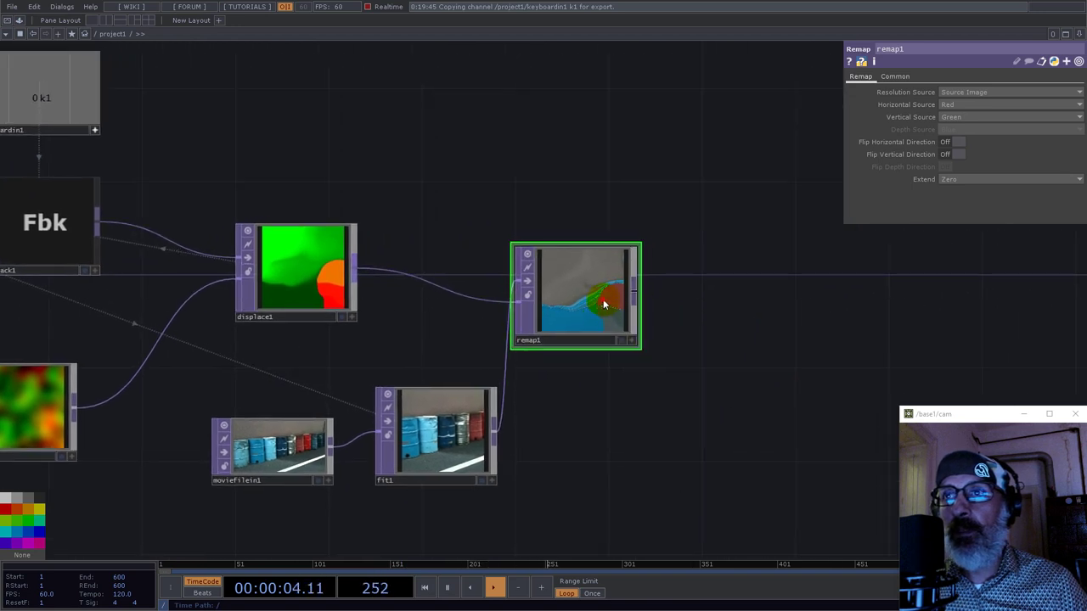
pyautogui.moveTo(604, 303); pyautogui.dragTo(649, 303)
pyautogui.rightClick(683, 293)
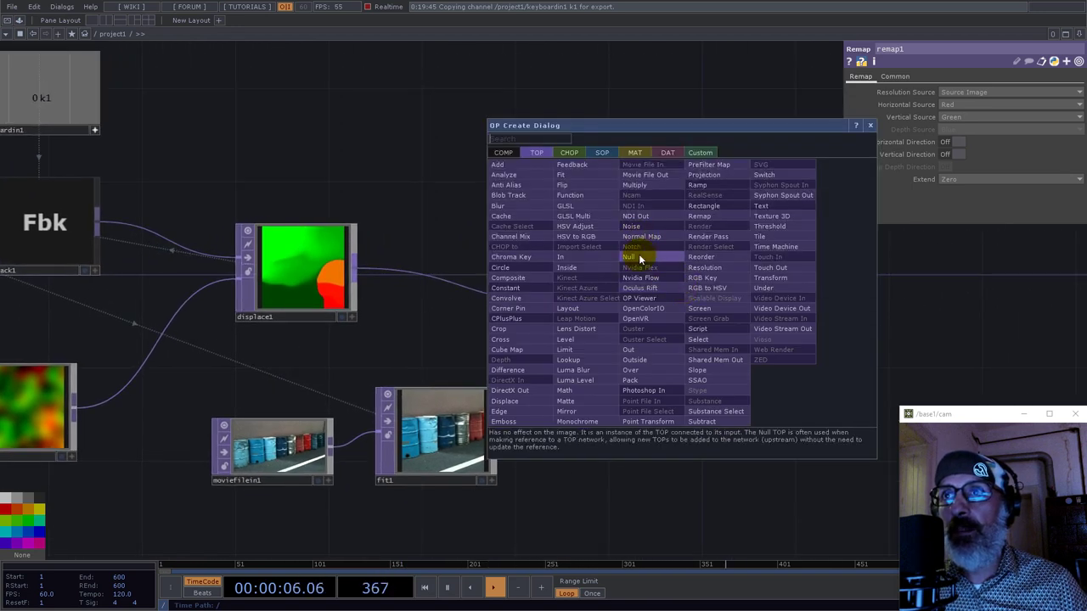
pyautogui.click(639, 254)
pyautogui.click(883, 273)
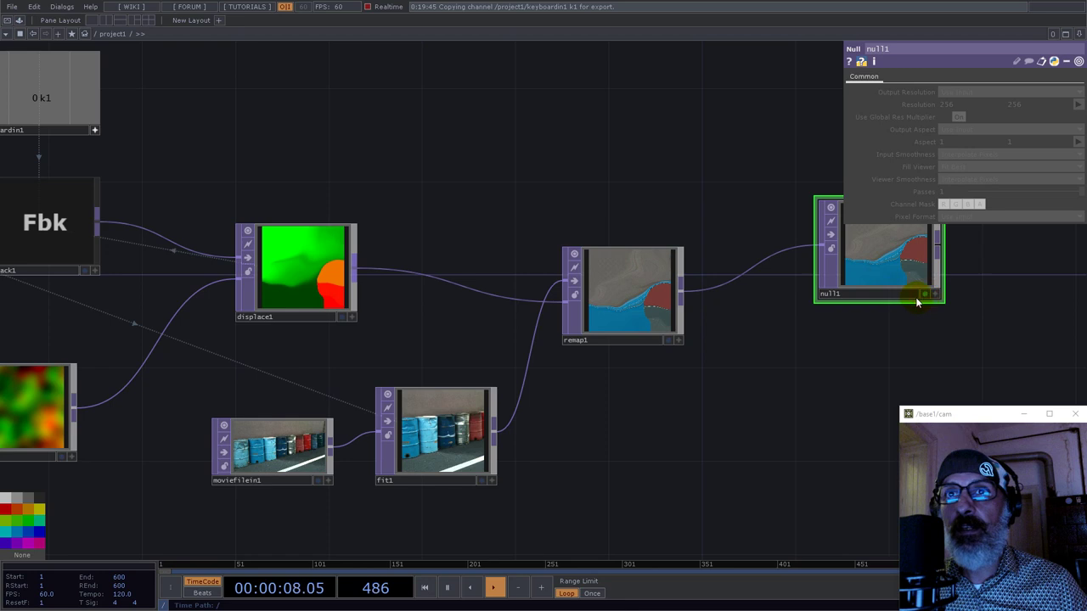
# Turn on Backdrop TOPs for the network display and reset the feedback loop
pyautogui.rightClick(753, 364)
pyautogui.moveTo(768, 397)
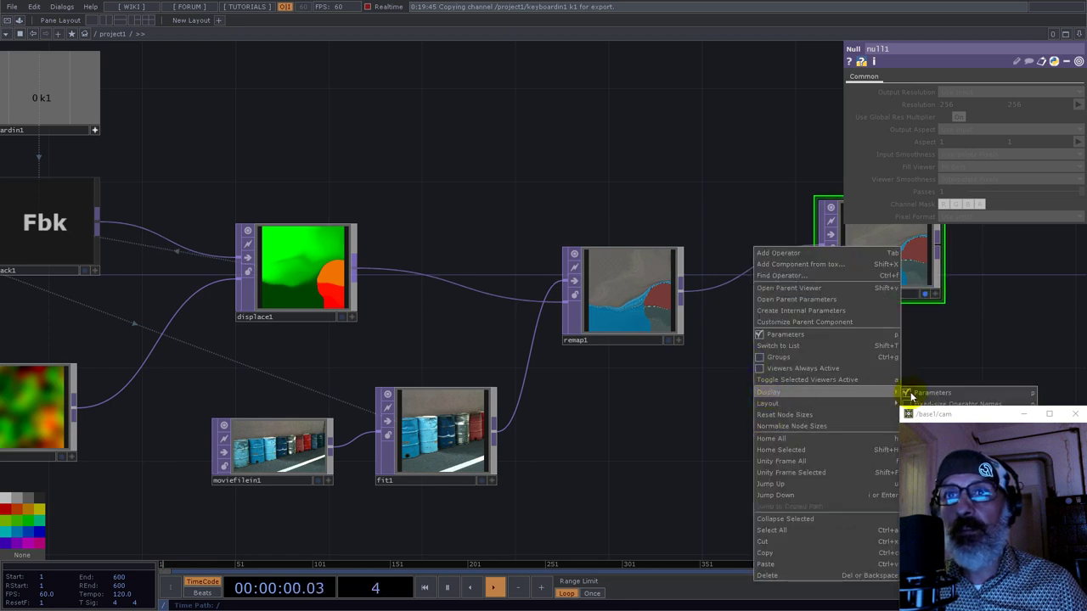
pyautogui.rightClick(436, 170)
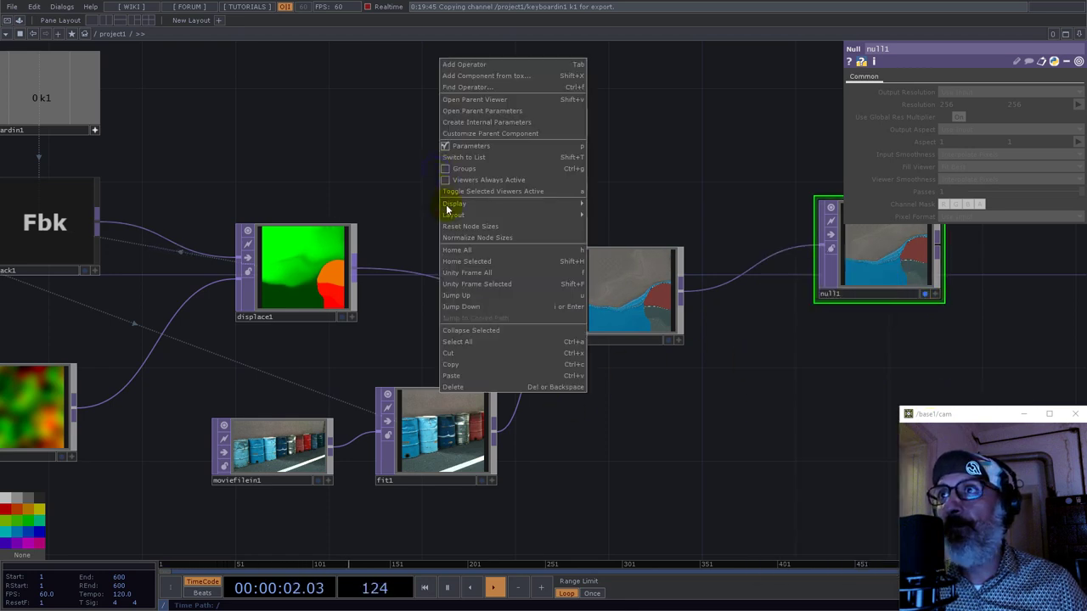
pyautogui.moveTo(521, 212)
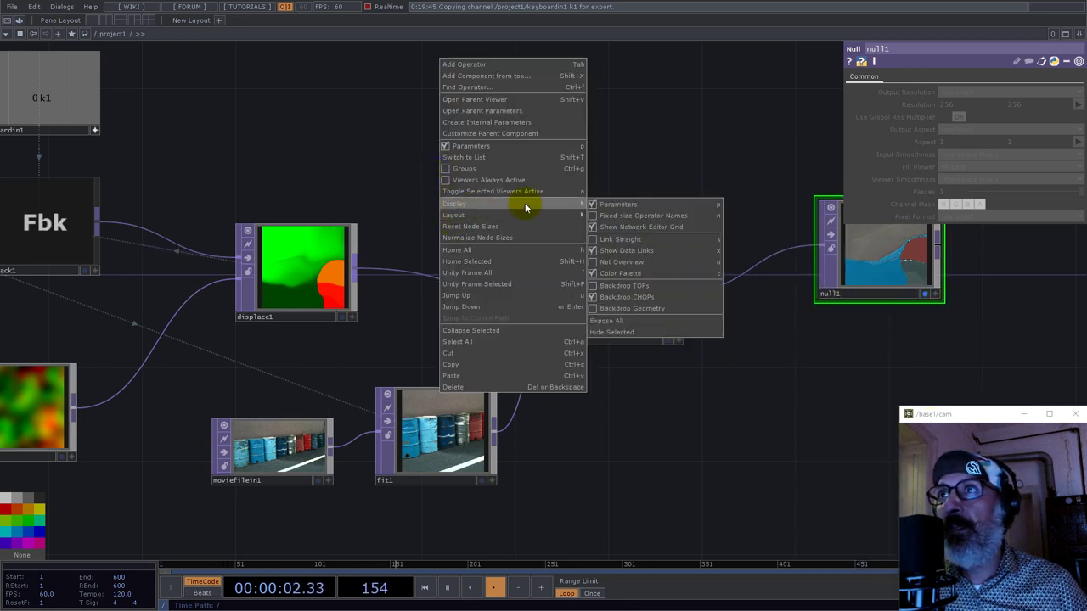
pyautogui.click(627, 287)
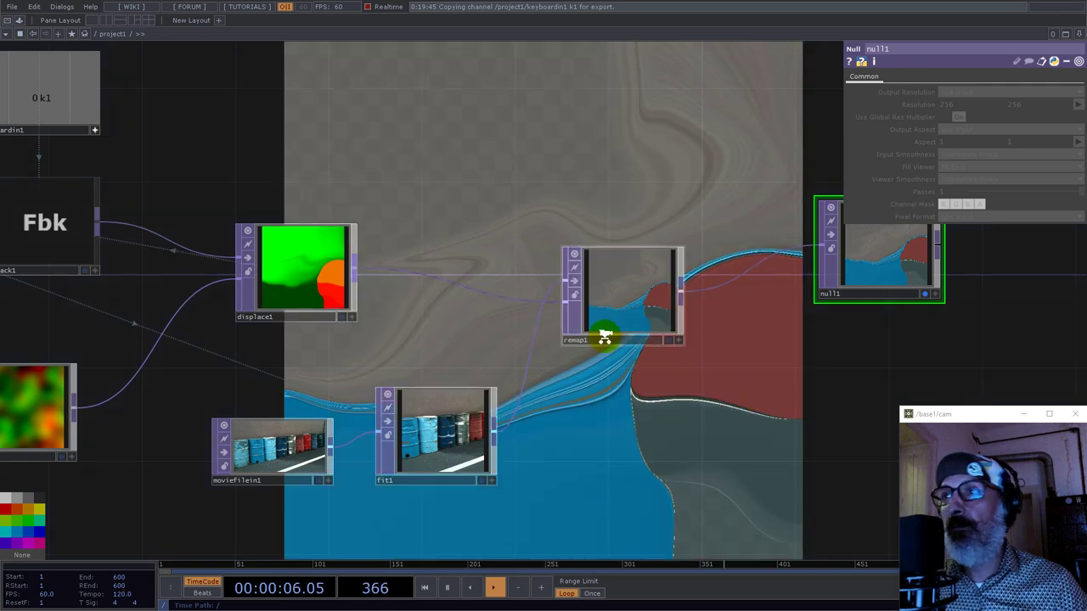
pyautogui.scroll(-5, 602, 335)
pyautogui.scroll(5, 624, 348)
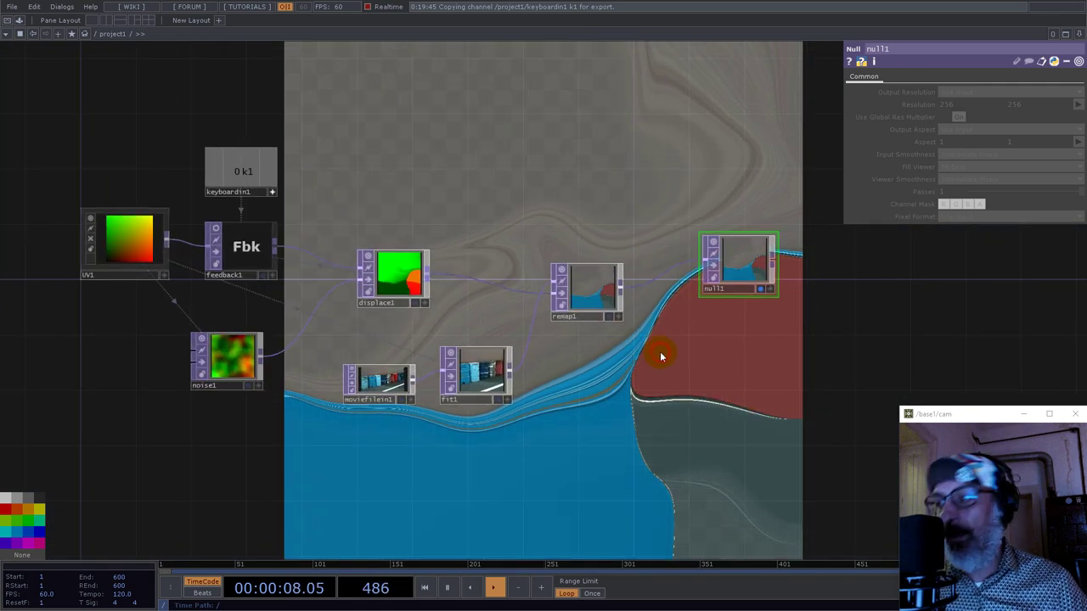
pyautogui.press('1')
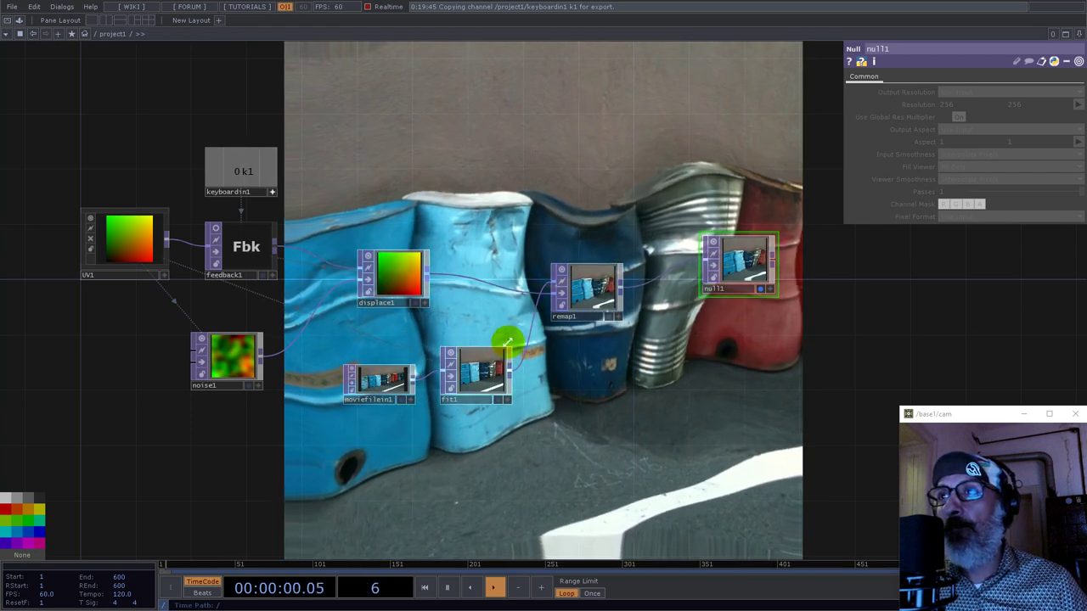
# Move UV1, the Keyboard In and the Feedback operators together away from the Noise TOP to make room
pyautogui.moveTo(656, 354); pyautogui.dragTo(846, 369)
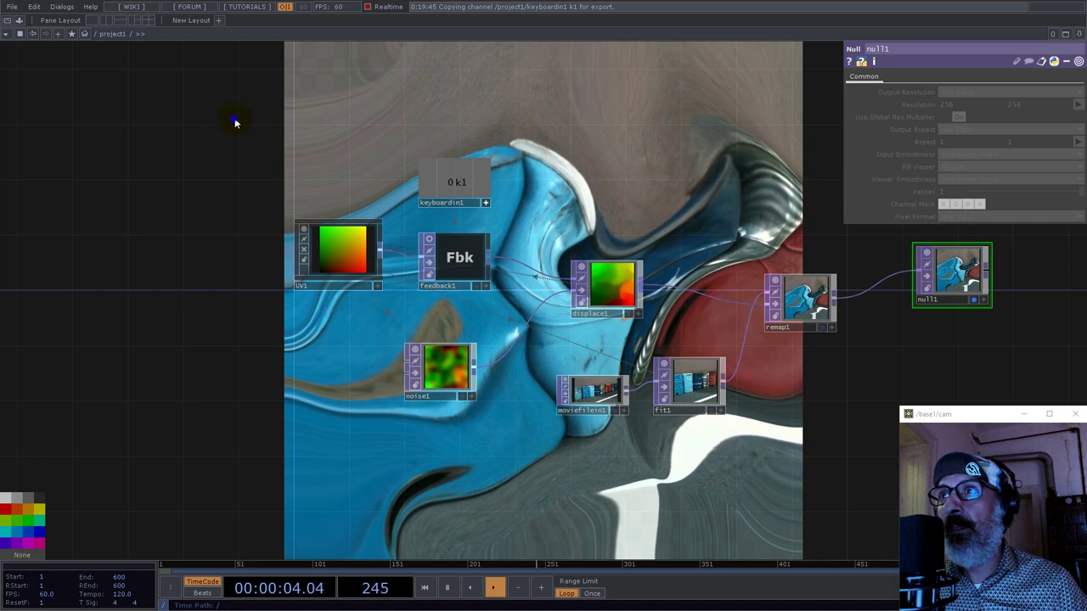
pyautogui.moveTo(230, 121); pyautogui.dragTo(485, 290, button='right')
pyautogui.moveTo(460, 274); pyautogui.dragTo(281, 275)
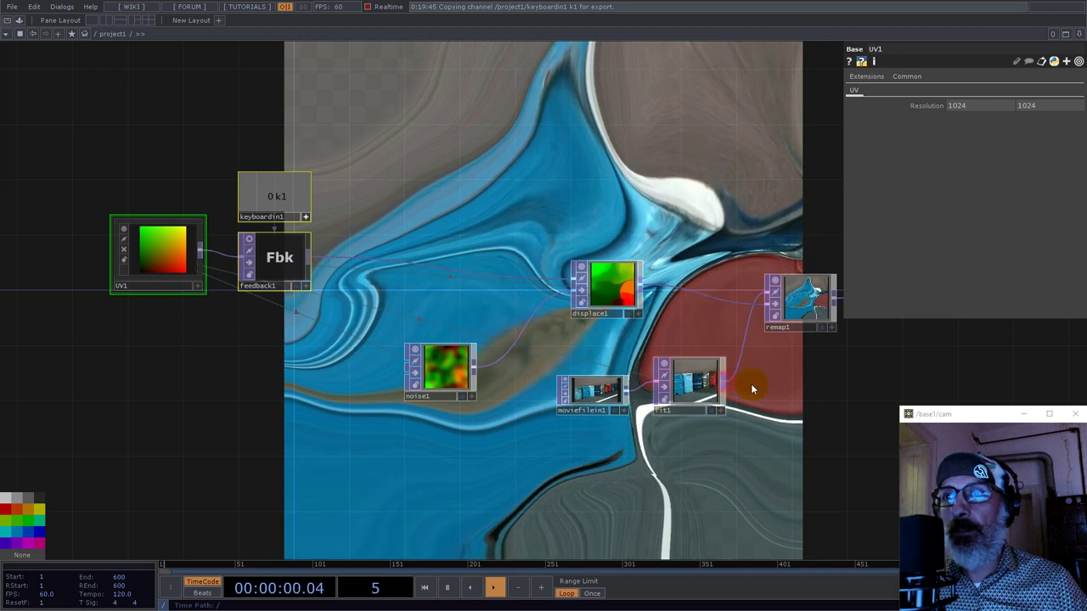
# Connect the Fit TOP to the Noise TOP's second input and reset the feedback loop
pyautogui.moveTo(773, 393); pyautogui.dragTo(408, 374)
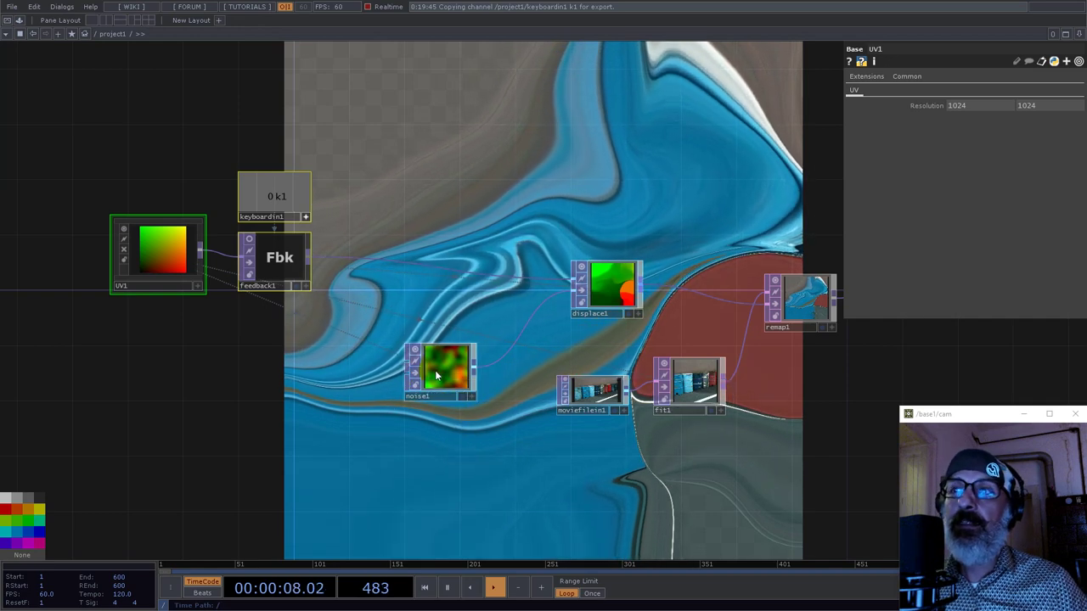
pyautogui.scroll(5, 456, 372)
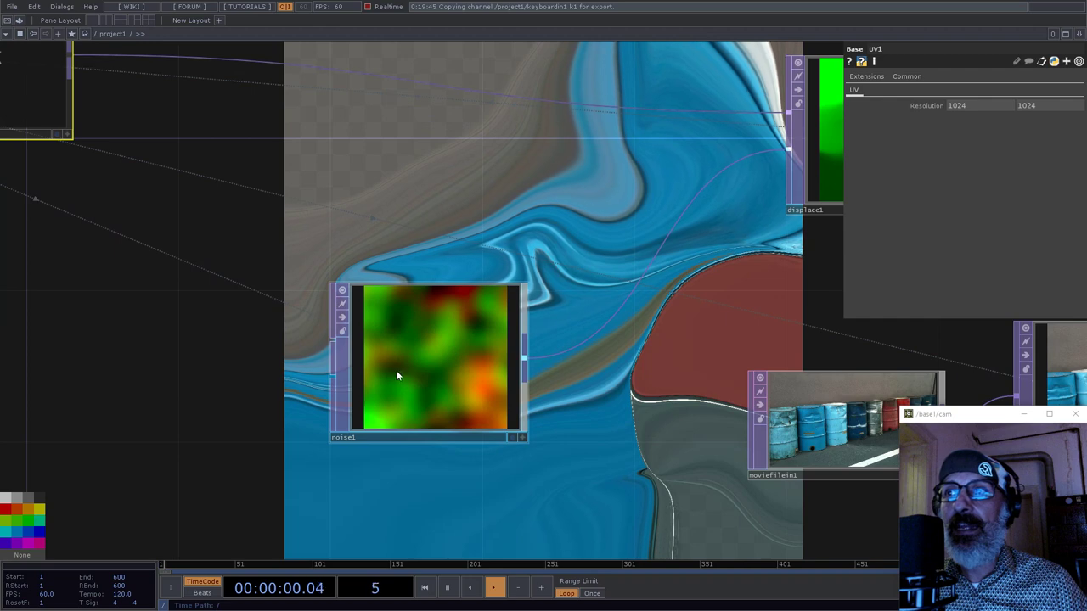
pyautogui.scroll(-5, 412, 384)
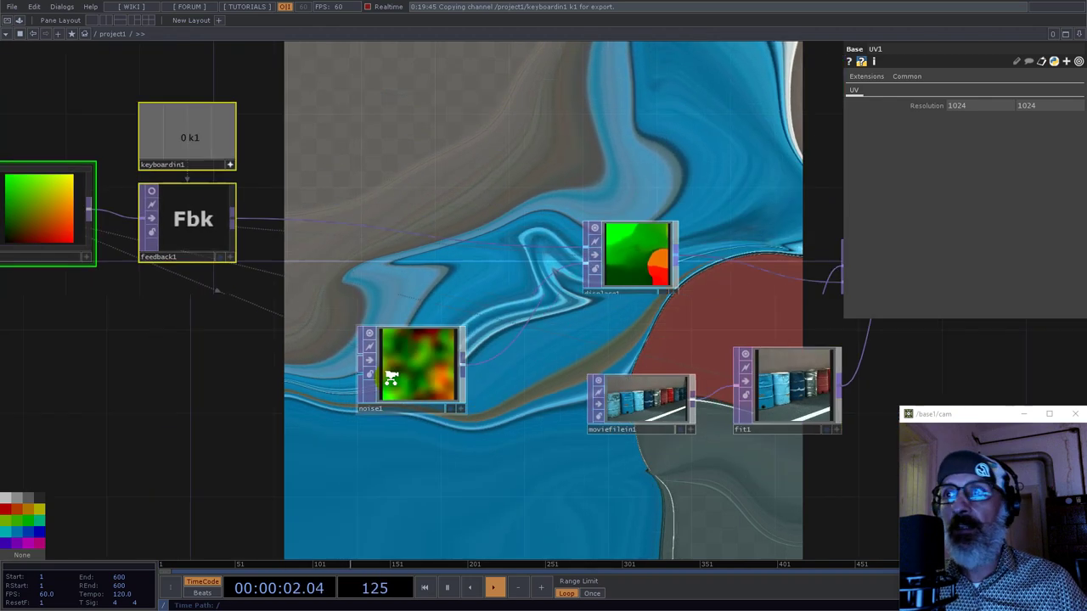
pyautogui.scroll(-3, 390, 380)
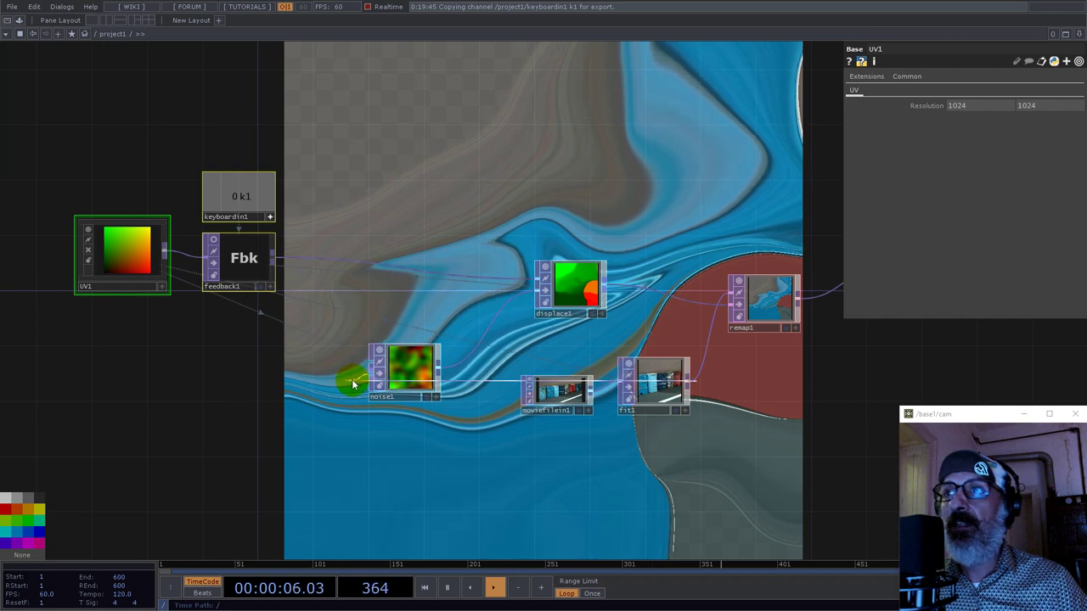
pyautogui.scroll(3, 393, 382)
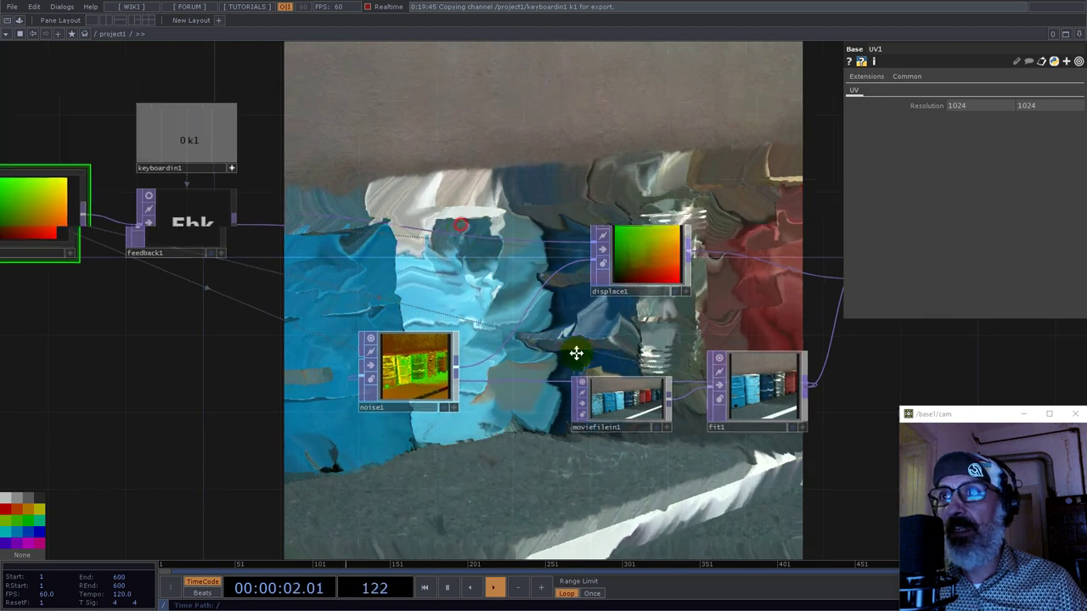
pyautogui.moveTo(575, 353); pyautogui.dragTo(724, 530)
pyautogui.press('1')
pyautogui.moveTo(639, 384); pyautogui.dragTo(502, 248)
pyautogui.scroll(-3, 516, 277)
pyautogui.scroll(3, 507, 321)
pyautogui.scroll(1, 503, 329)
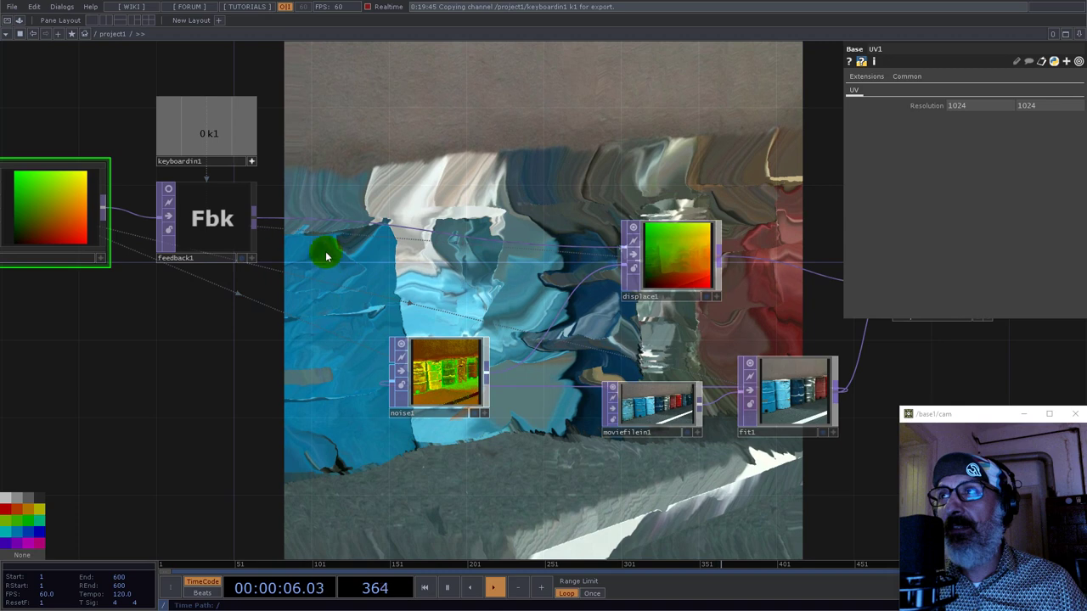
# Connect the Feedback TOP's output to the Noise TOP's second input in place of the Fit TOP
pyautogui.click(255, 219)
pyautogui.moveTo(294, 263); pyautogui.dragTo(383, 388)
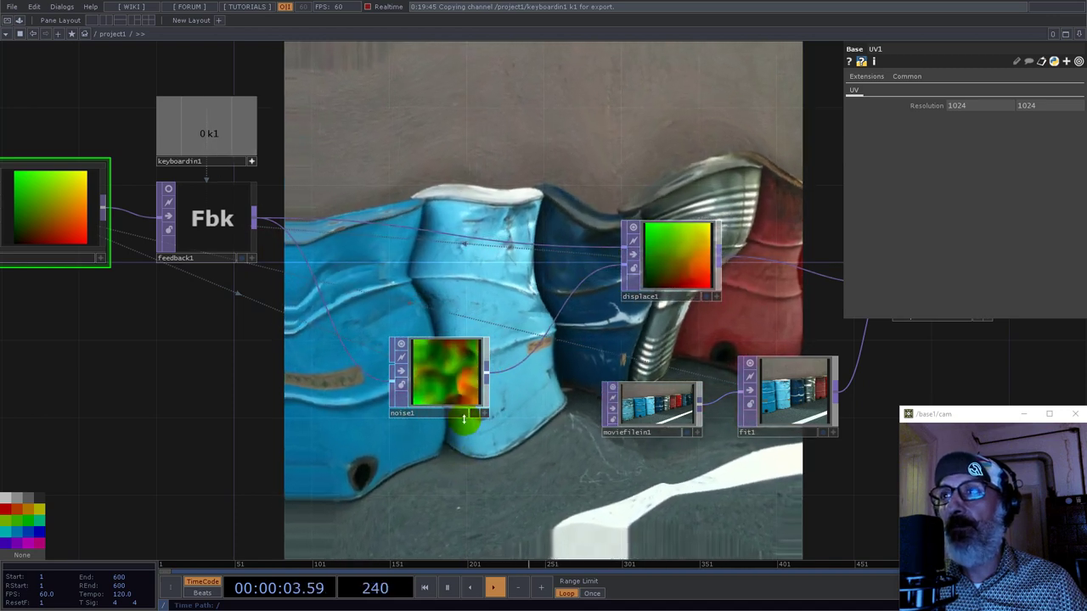
pyautogui.moveTo(525, 268); pyautogui.dragTo(323, 489)
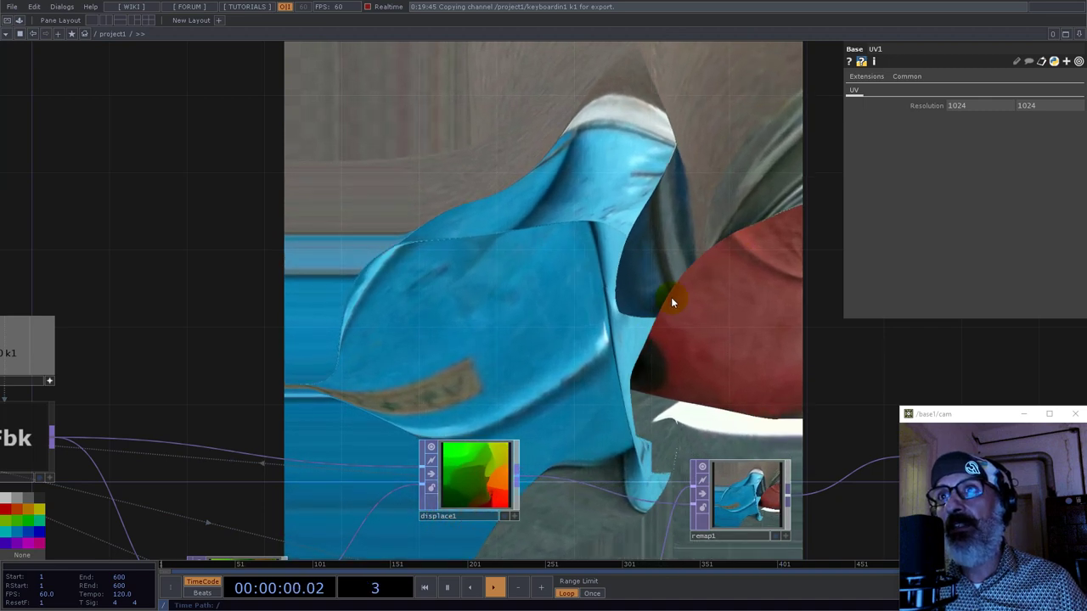
pyautogui.moveTo(553, 328); pyautogui.dragTo(554, 211)
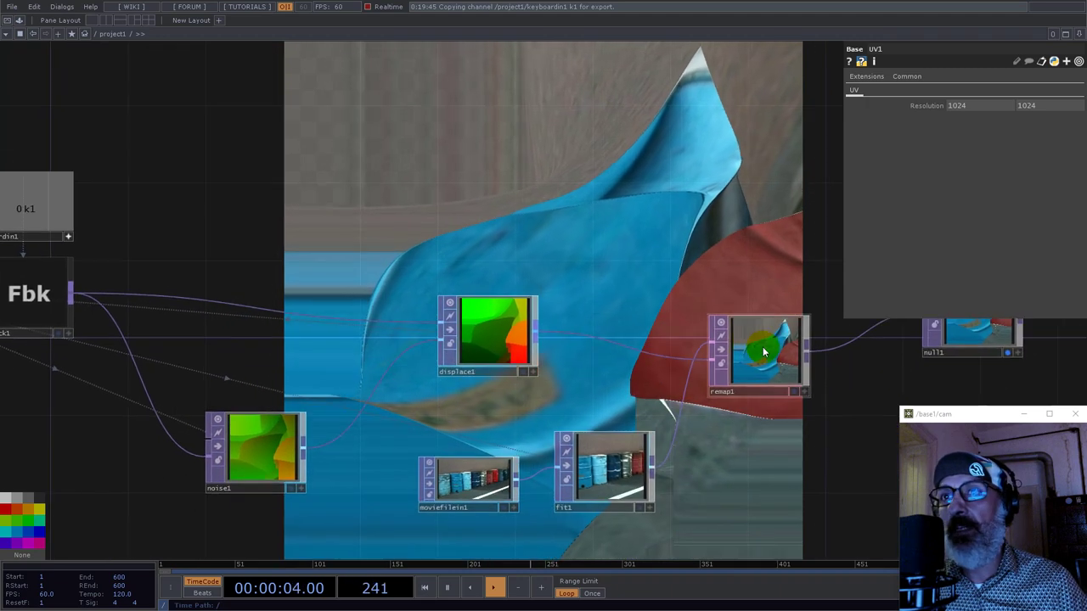
# Set the Extend mode of both the Remap TOP and the Displace TOP to Repeat
pyautogui.click(763, 351)
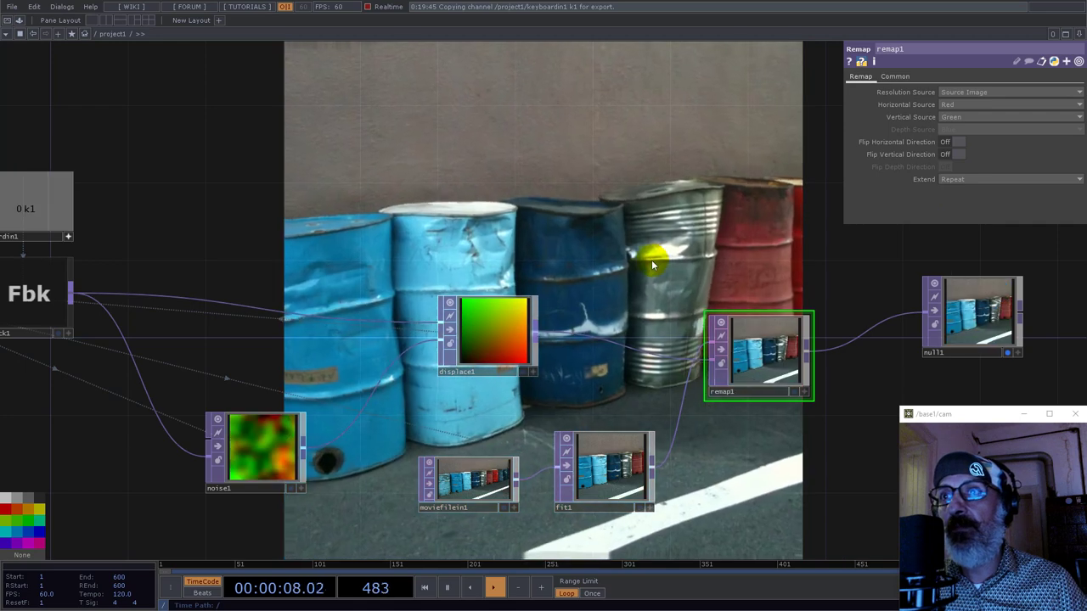
pyautogui.moveTo(435, 226); pyautogui.dragTo(662, 203)
pyautogui.click(740, 307)
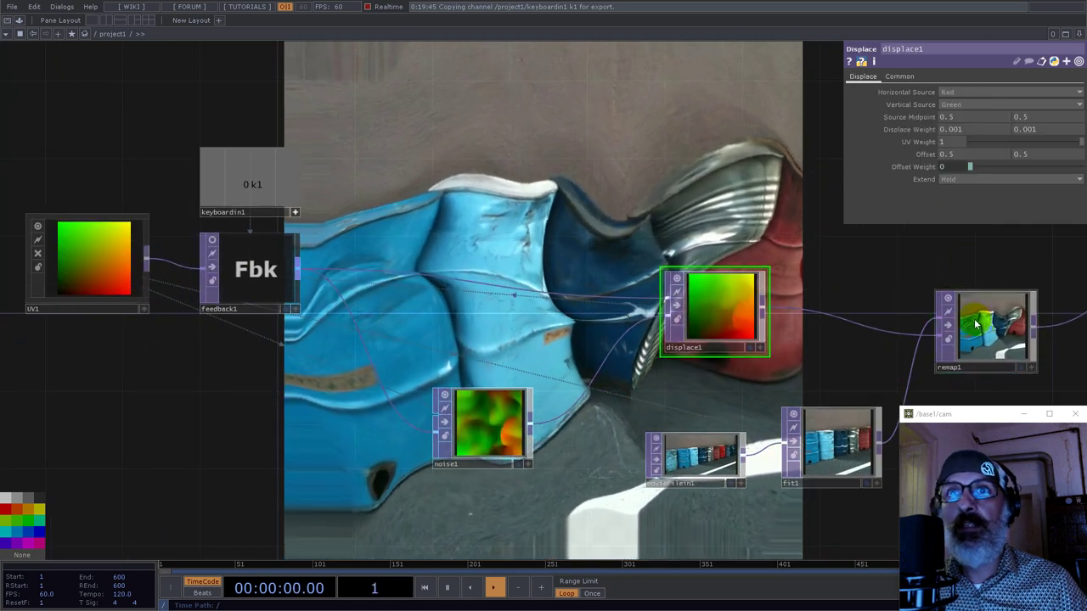
pyautogui.click(966, 177)
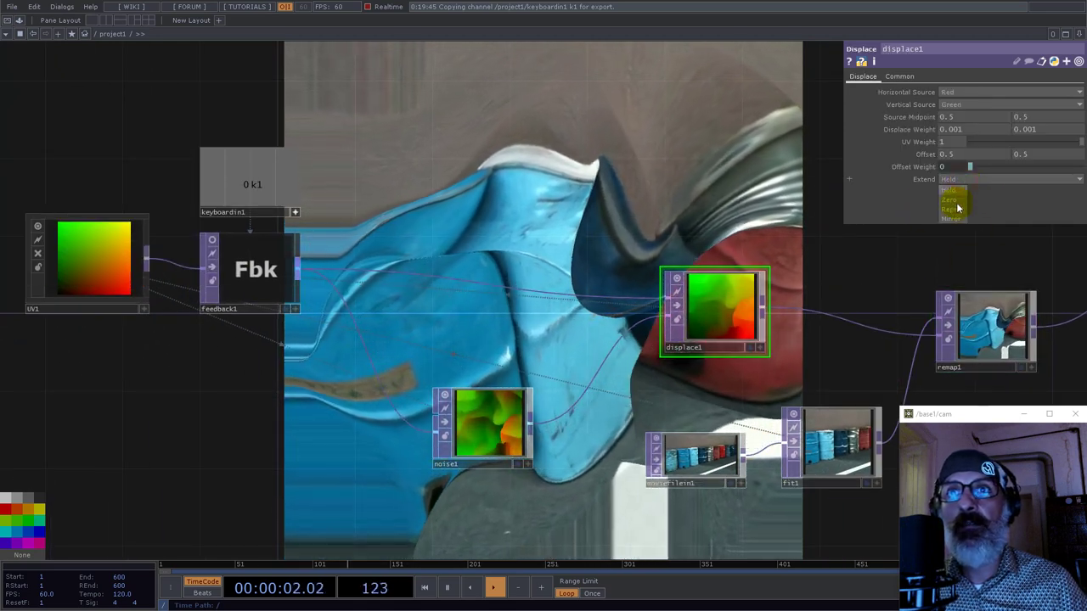
pyautogui.click(941, 209)
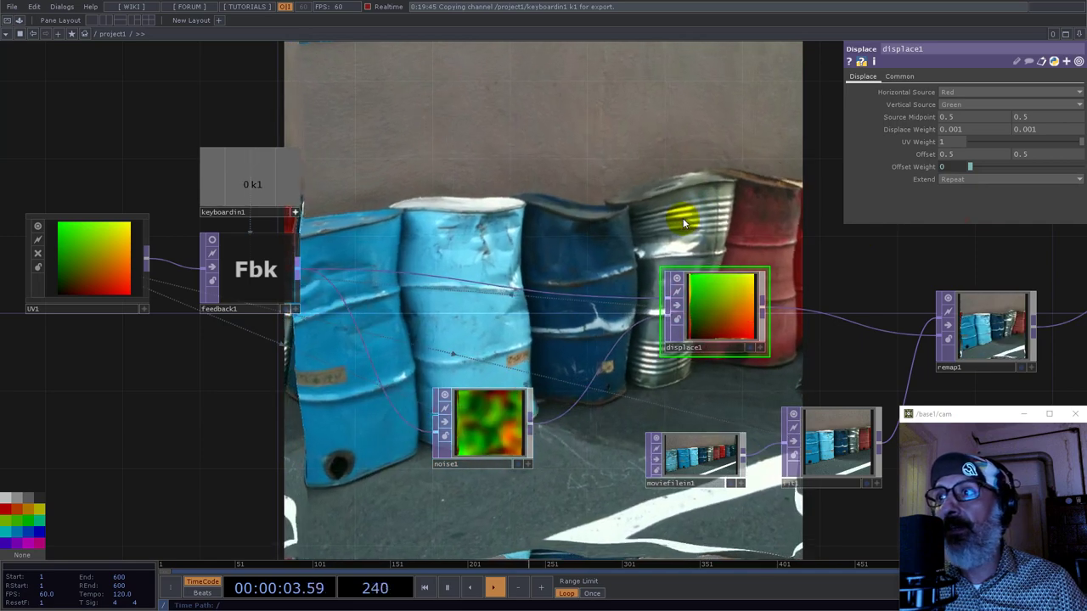
pyautogui.moveTo(533, 189); pyautogui.dragTo(472, 193)
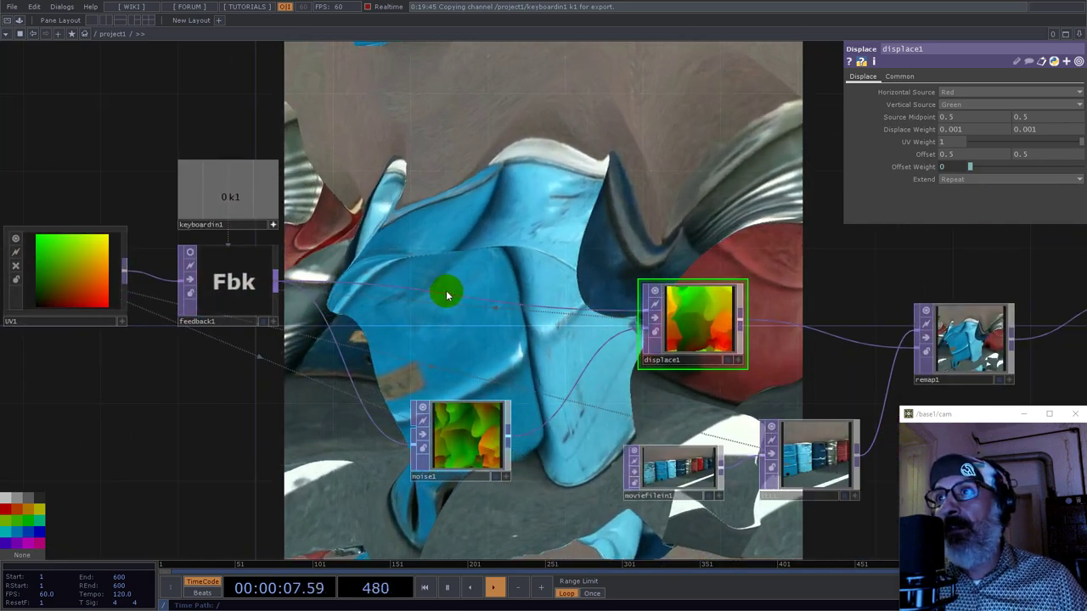
# Insert a Blur TOP on the wire between the Feedback TOP and the Displace TOP
pyautogui.rightClick(450, 295)
pyautogui.rightClick(443, 285)
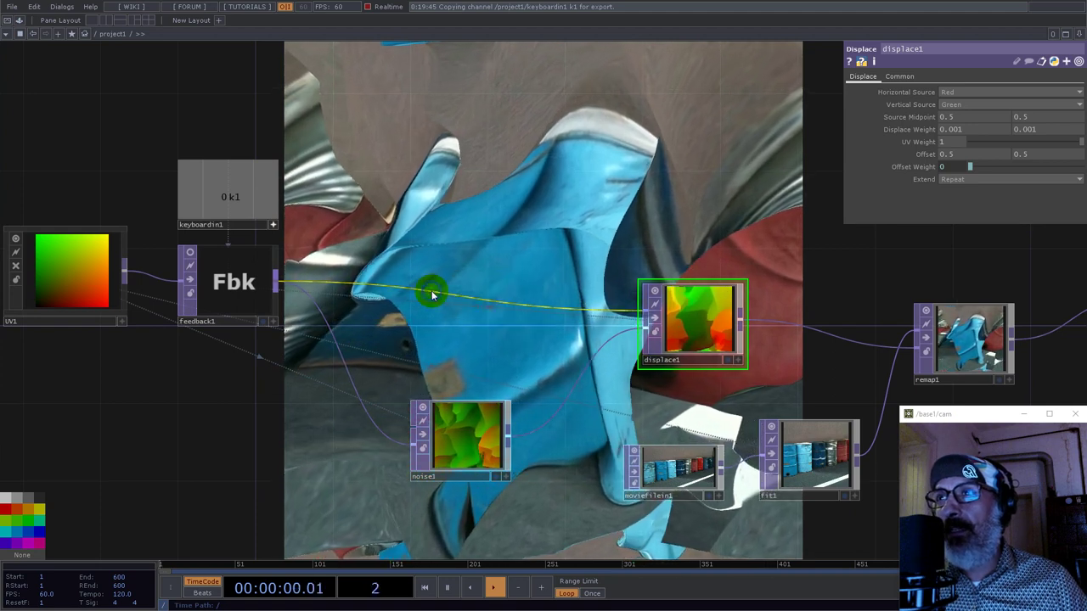
pyautogui.rightClick(446, 281)
pyautogui.click(446, 279)
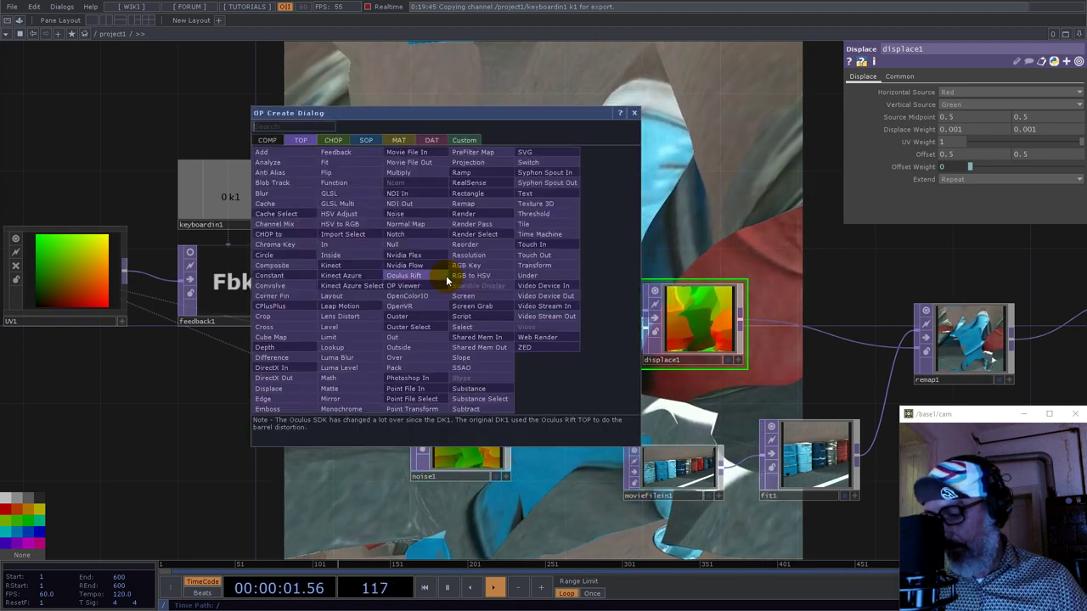
pyautogui.write('blu')
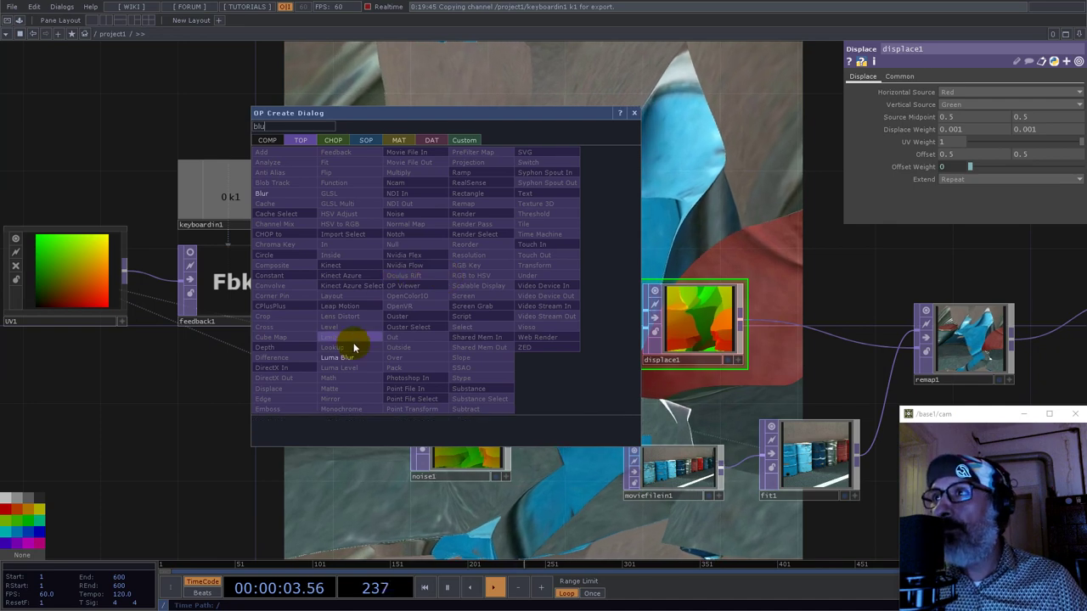
pyautogui.click(264, 198)
pyautogui.click(482, 263)
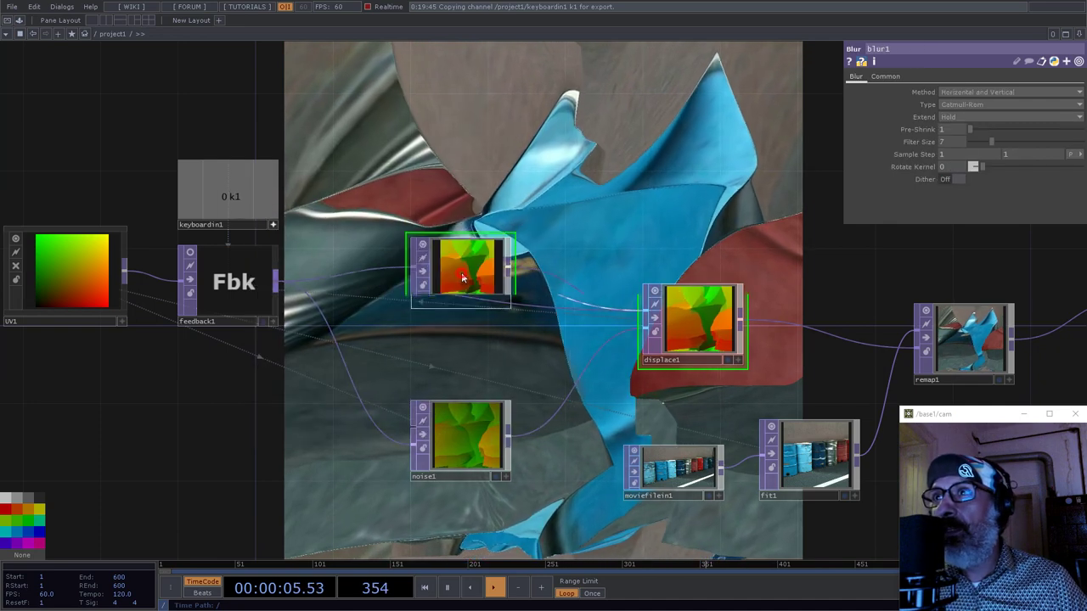
pyautogui.moveTo(457, 270); pyautogui.dragTo(439, 288)
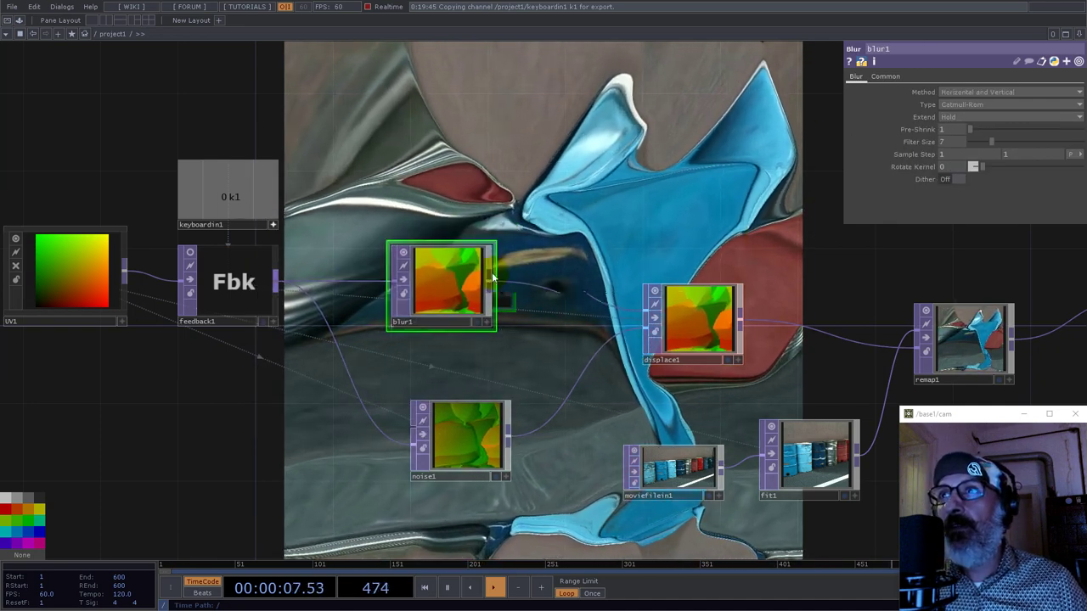
# Set the Blur TOP's filter size to 32 and pre-shrink to 4, and reset the feedback loop
pyautogui.moveTo(992, 146); pyautogui.dragTo(903, 146)
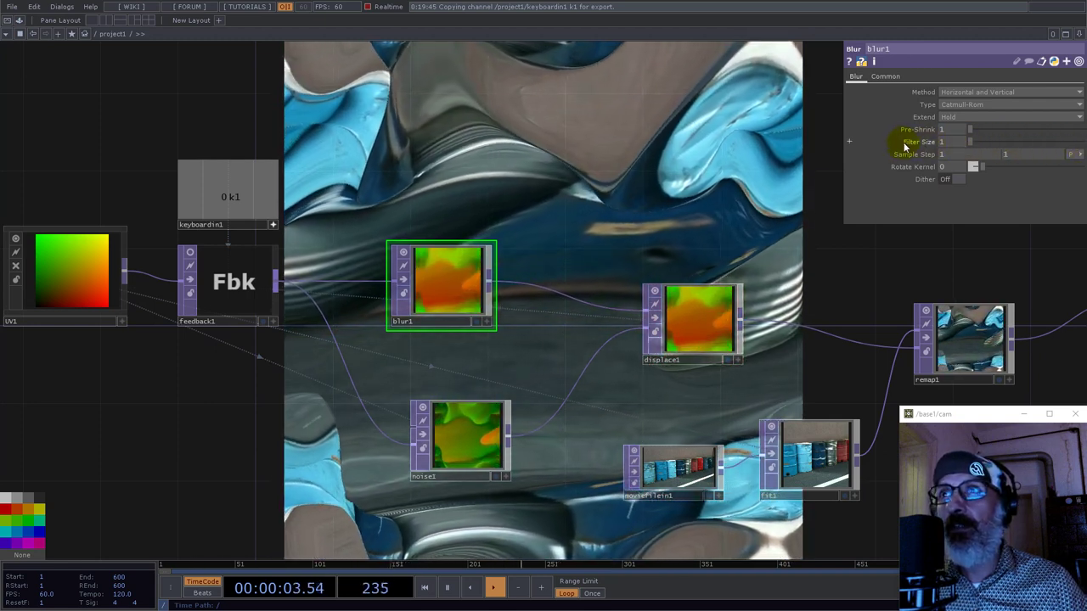
pyautogui.moveTo(970, 143); pyautogui.dragTo(1075, 145)
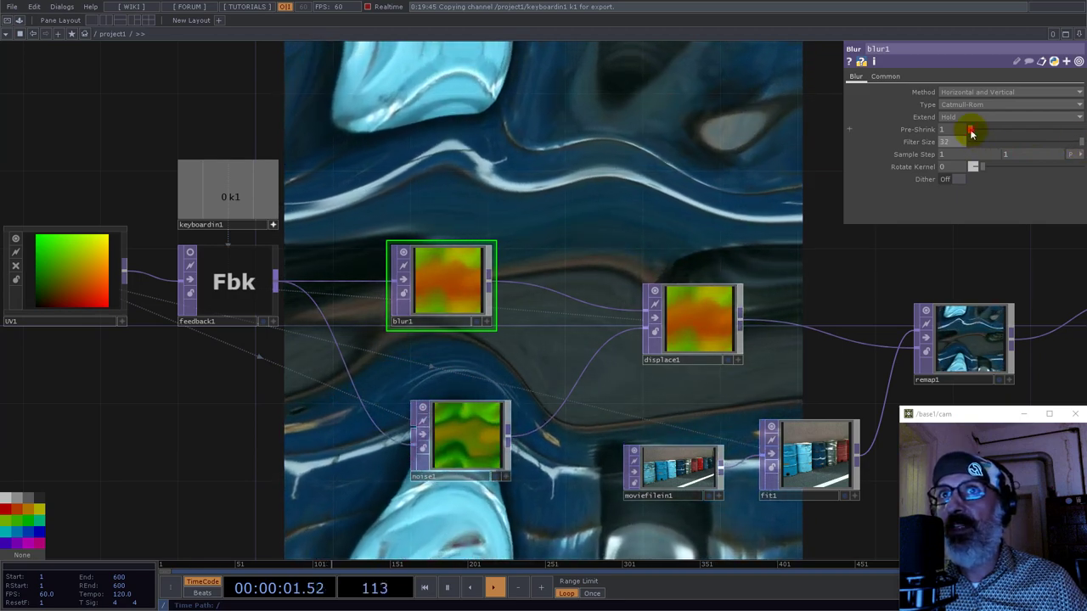
pyautogui.moveTo(971, 131); pyautogui.dragTo(1024, 132)
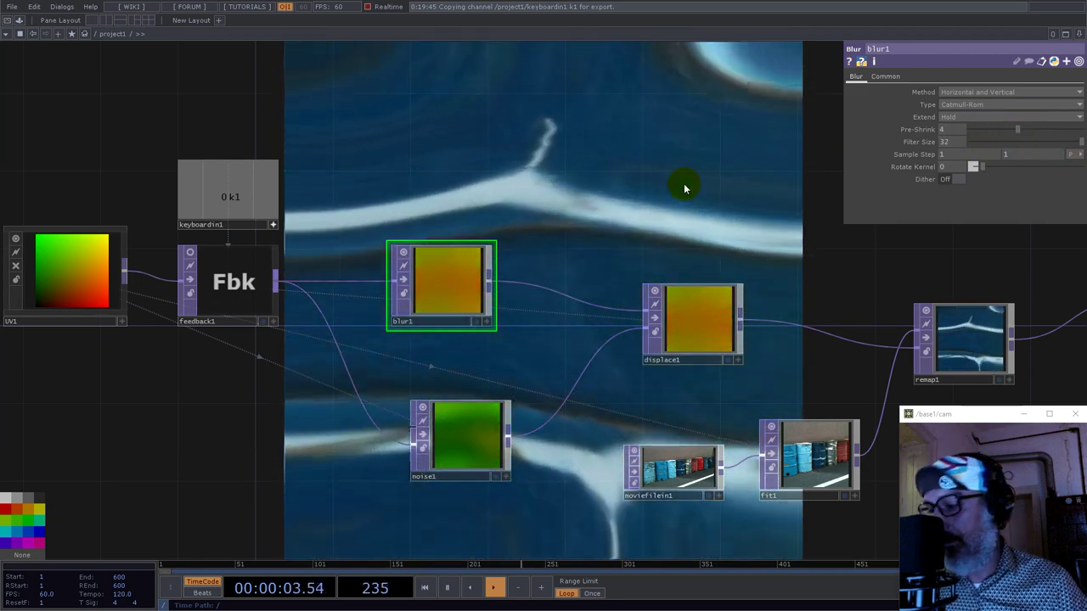
pyautogui.press('1')
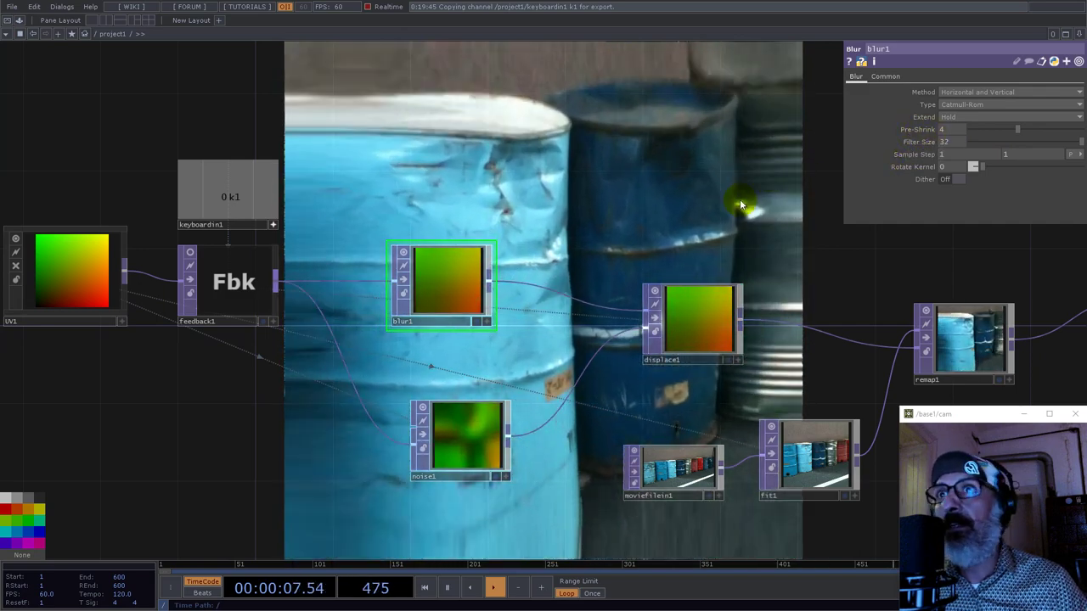
pyautogui.press('1')
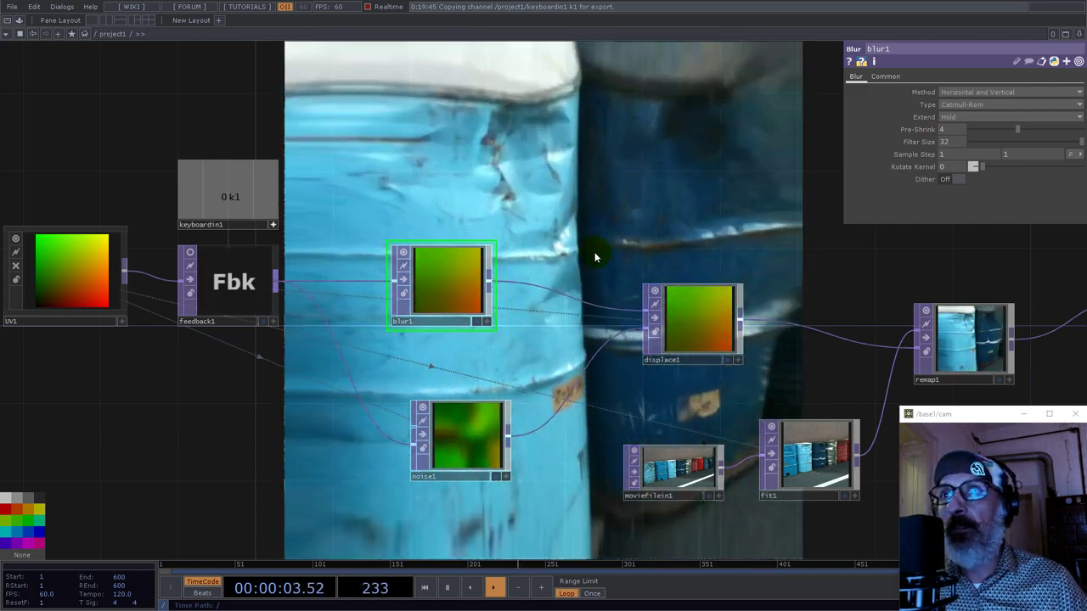
# Bypass the Blur TOP and reset the feedback loop
pyautogui.scroll(-3, 609, 242)
pyautogui.scroll(-2, 609, 242)
pyautogui.scroll(5, 585, 255)
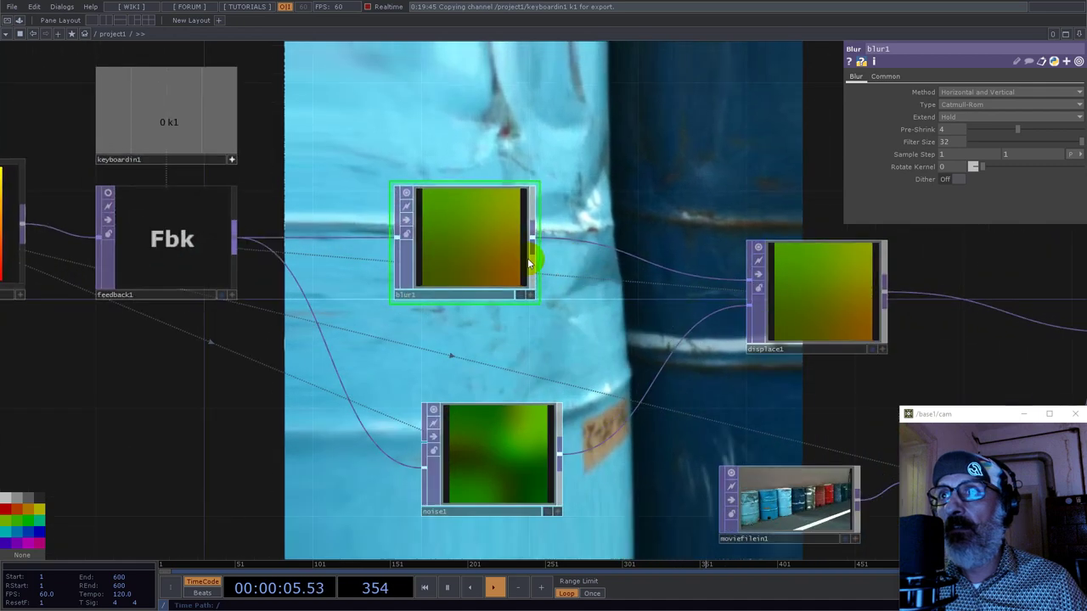
pyautogui.click(407, 219)
pyautogui.scroll(-5, 493, 200)
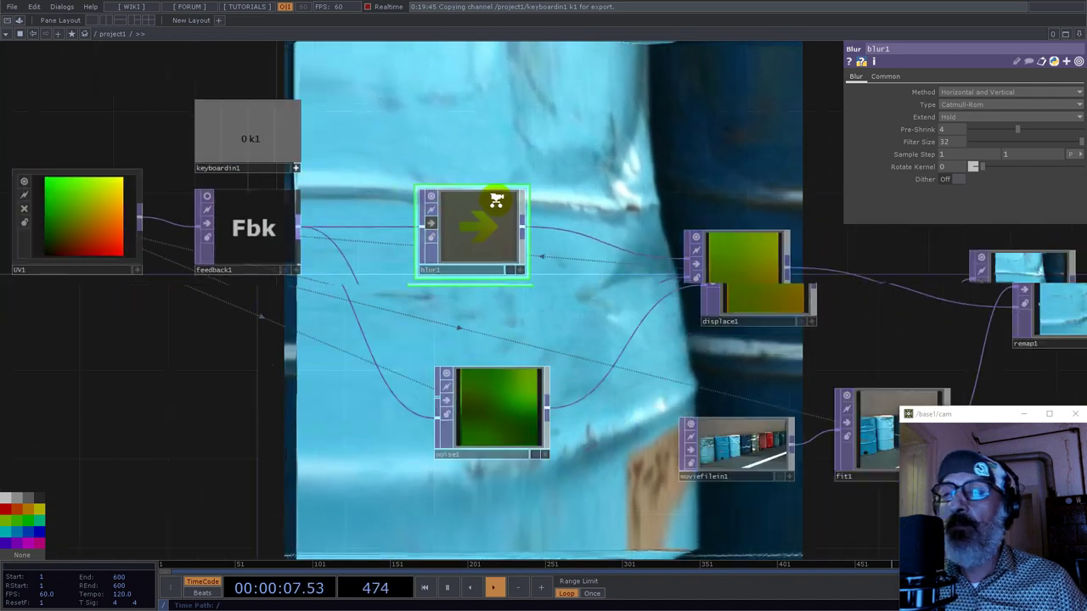
pyautogui.press('1')
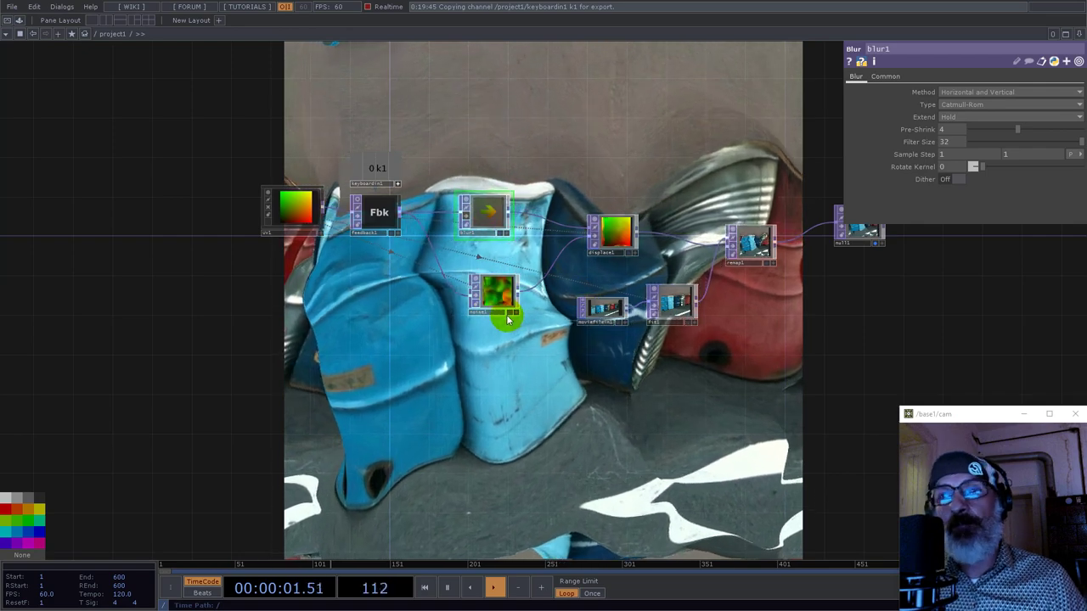
# Collapse the Noise TOP into a Base COMP and enter its network
pyautogui.scroll(5, 480, 303)
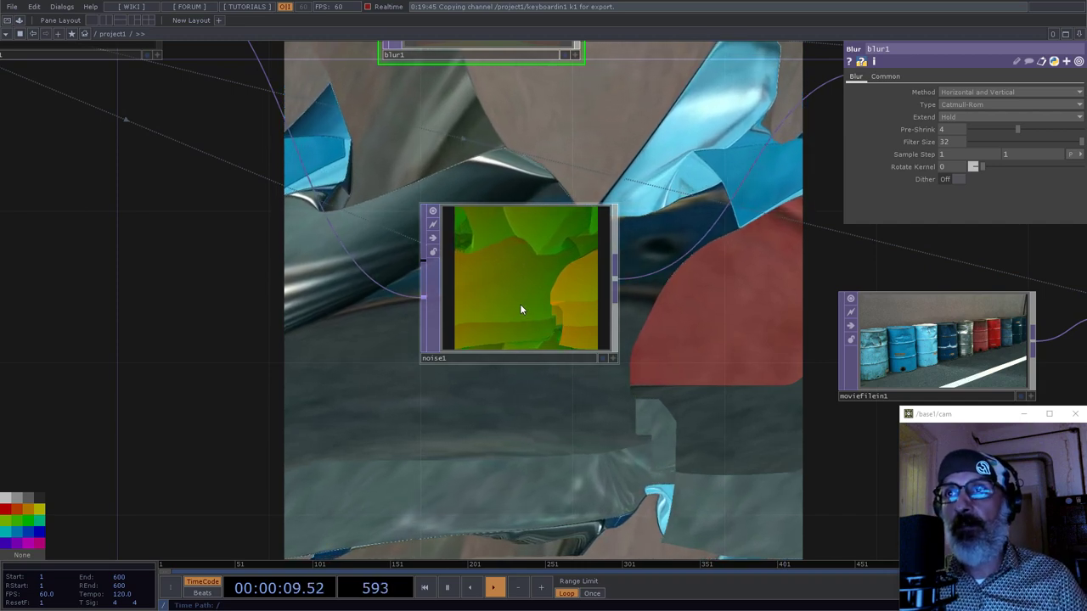
pyautogui.scroll(-5, 520, 310)
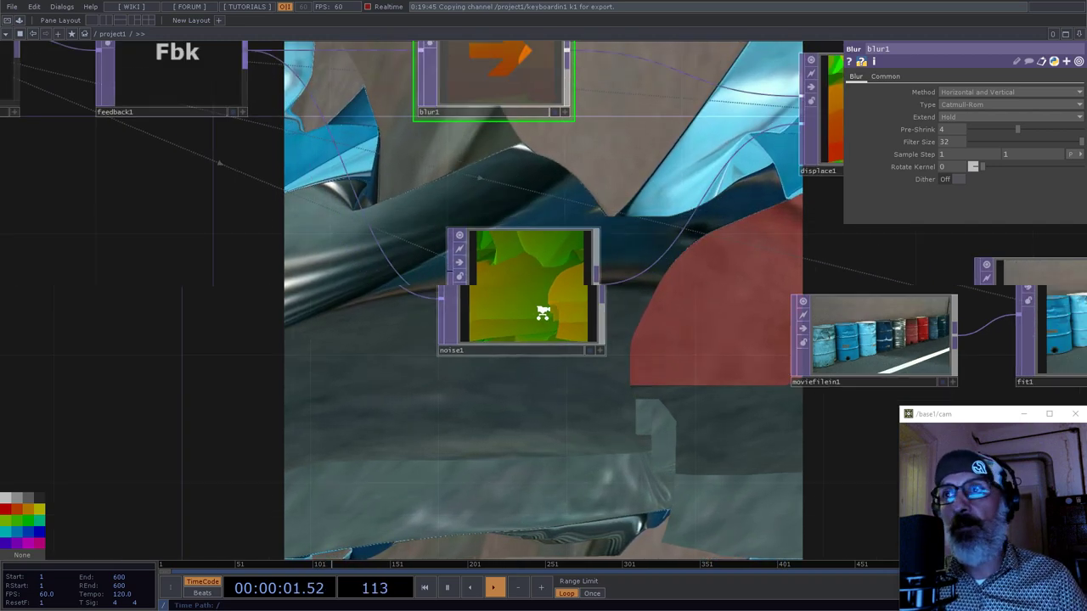
pyautogui.moveTo(458, 253); pyautogui.dragTo(459, 253)
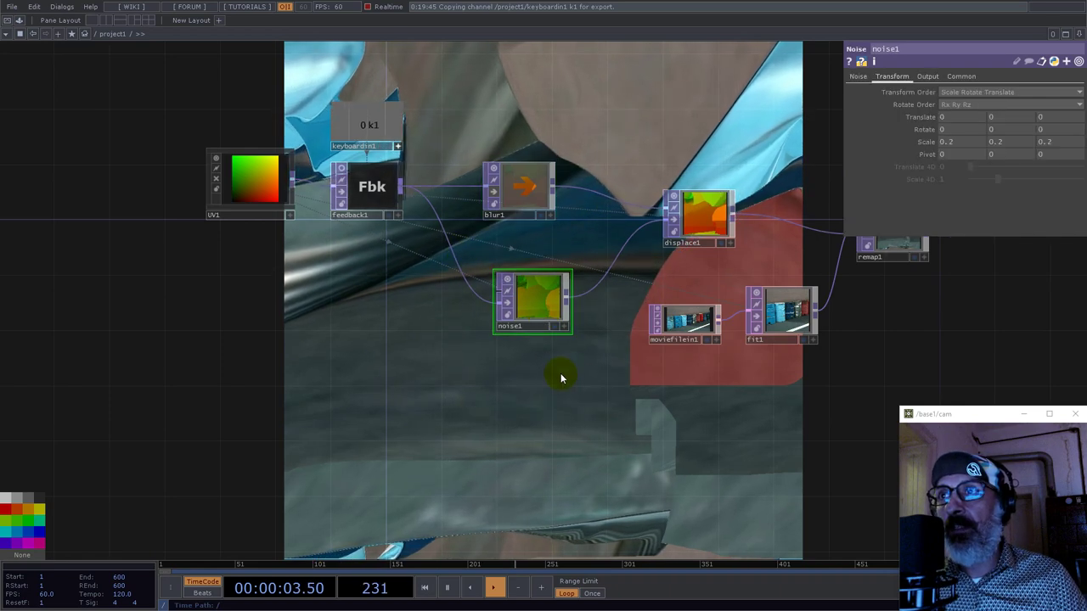
pyautogui.rightClick(563, 376)
pyautogui.click(602, 540)
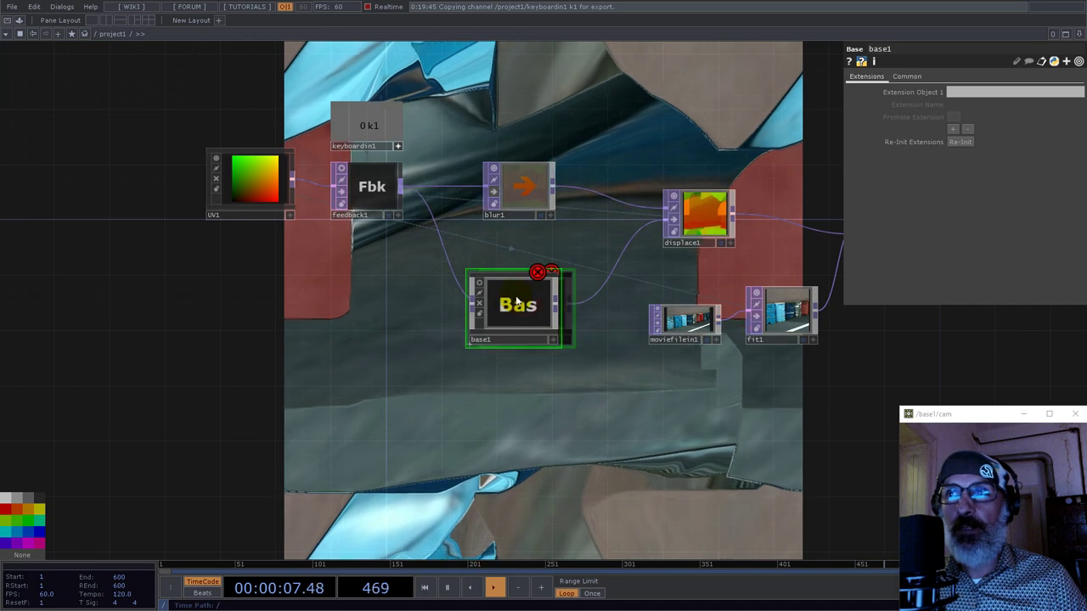
pyautogui.scroll(2, 527, 308)
pyautogui.scroll(2, 526, 312)
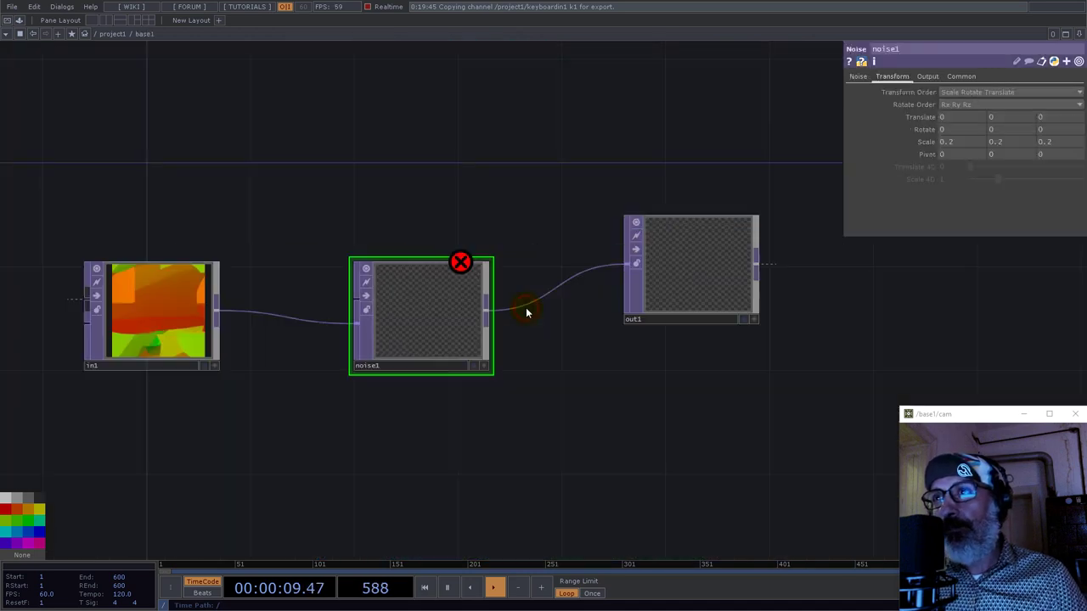
# Move the Noise and Out TOPs farther from the In TOP to make room, and reset the feedback loop
pyautogui.moveTo(315, 221); pyautogui.dragTo(422, 170)
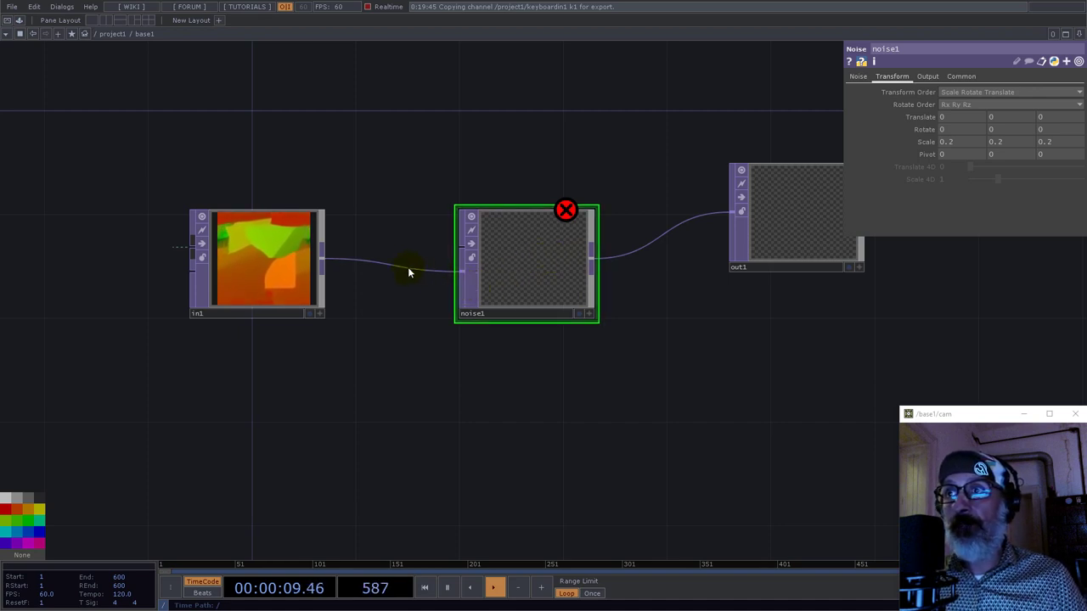
pyautogui.scroll(-3, 410, 269)
pyautogui.scroll(3, 429, 263)
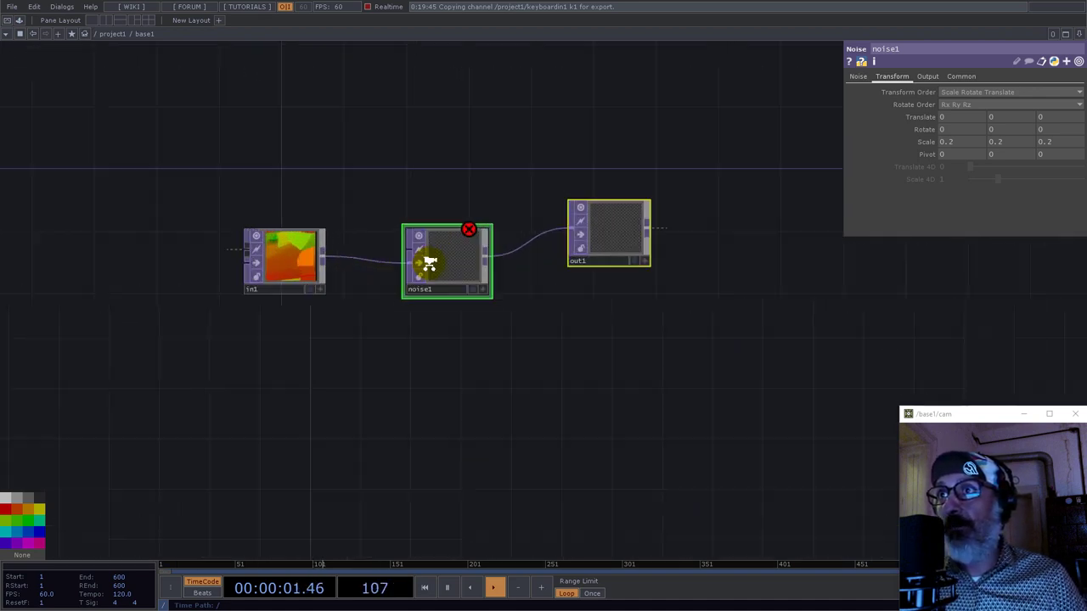
pyautogui.moveTo(444, 261); pyautogui.dragTo(721, 275)
pyautogui.moveTo(493, 317); pyautogui.dragTo(532, 297)
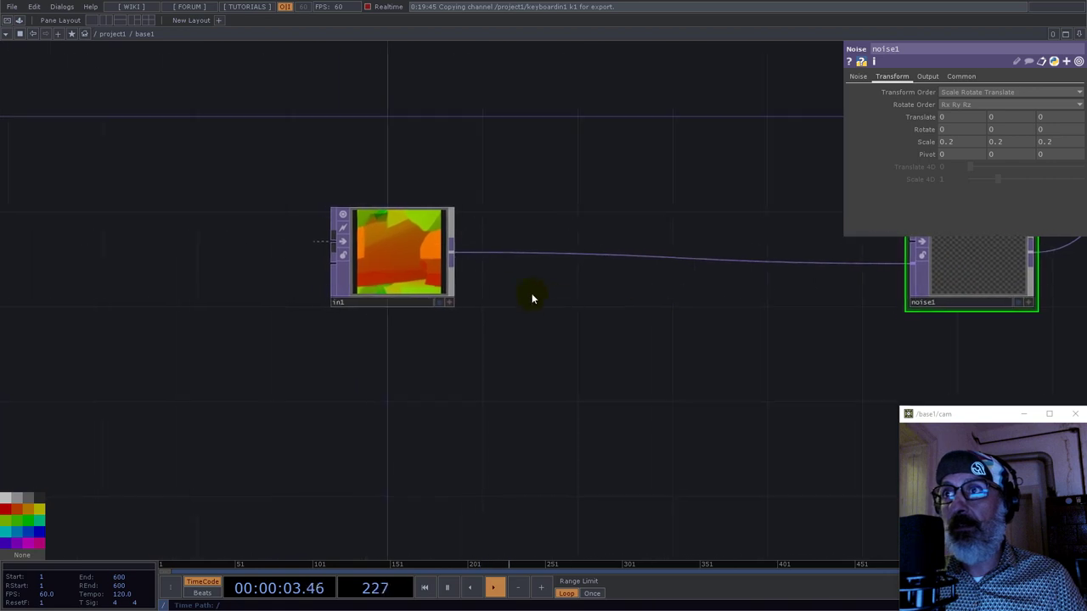
pyautogui.scroll(3, 402, 284)
pyautogui.scroll(-5, 402, 284)
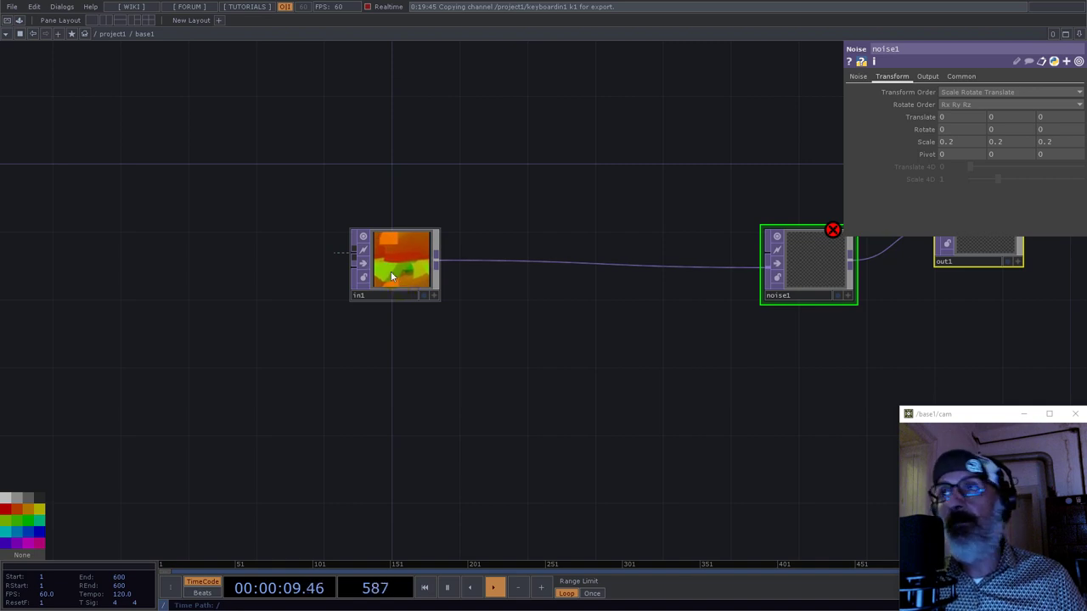
pyautogui.moveTo(501, 312); pyautogui.dragTo(449, 338)
pyautogui.scroll(4, 408, 318)
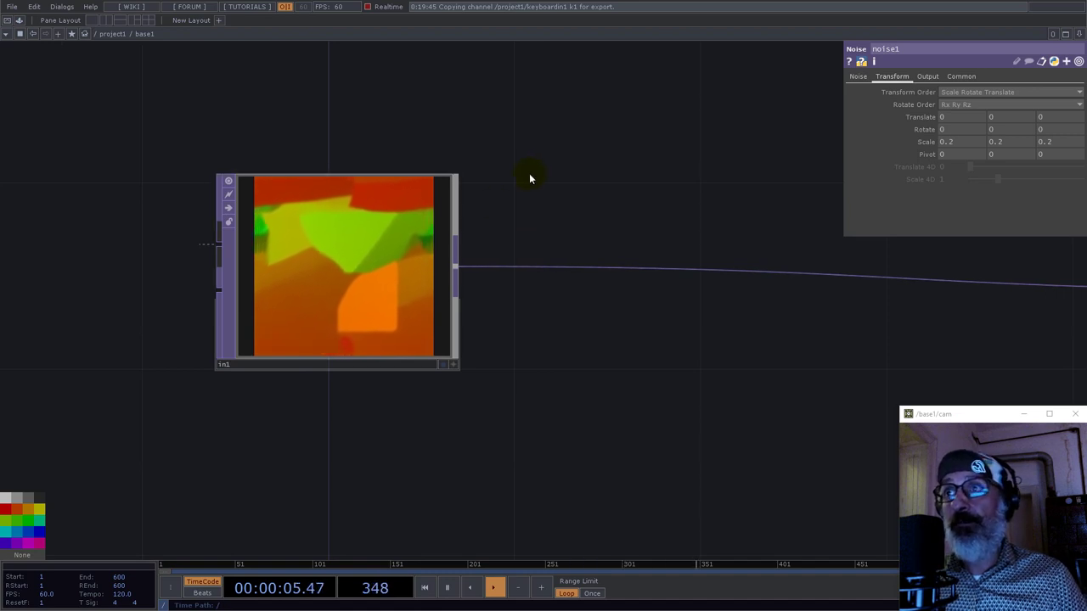
pyautogui.press('1')
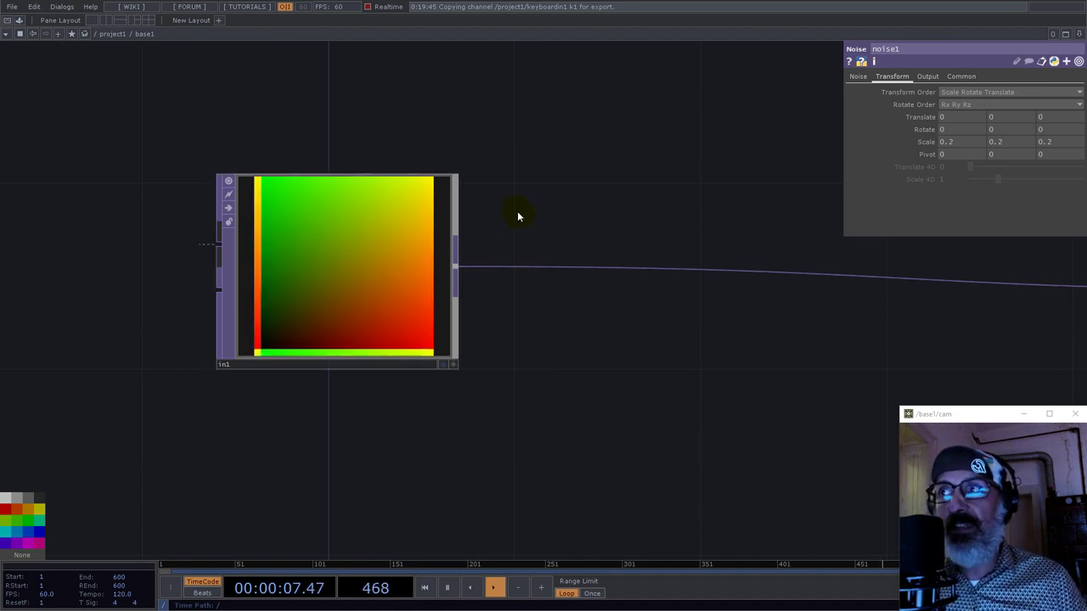
# Add a Math TOP fed by the In TOP and set its Combine Channels to Length
pyautogui.moveTo(568, 195); pyautogui.dragTo(478, 187)
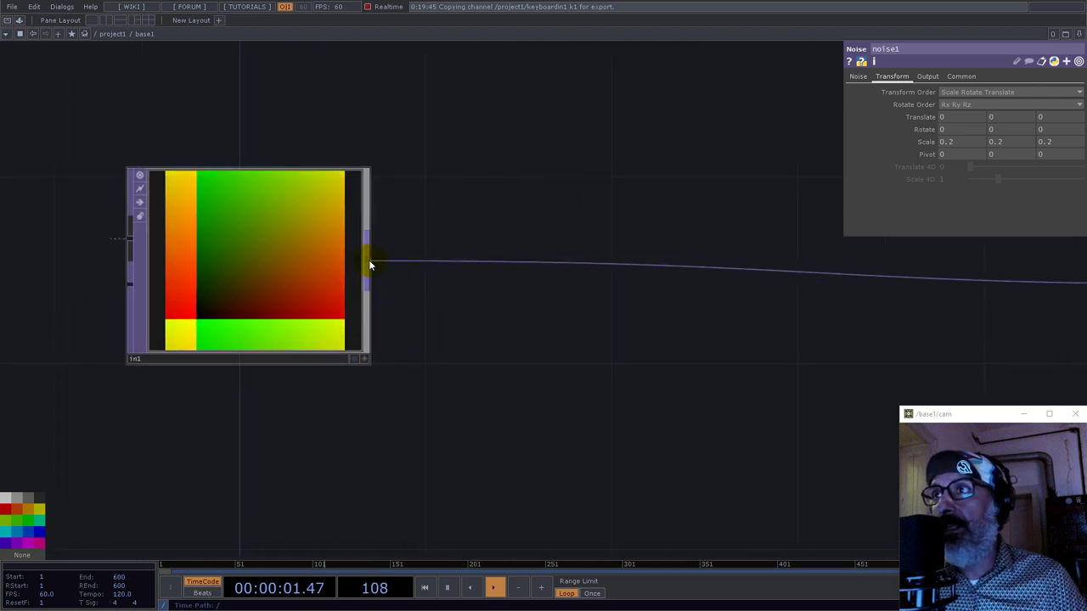
pyautogui.rightClick(370, 265)
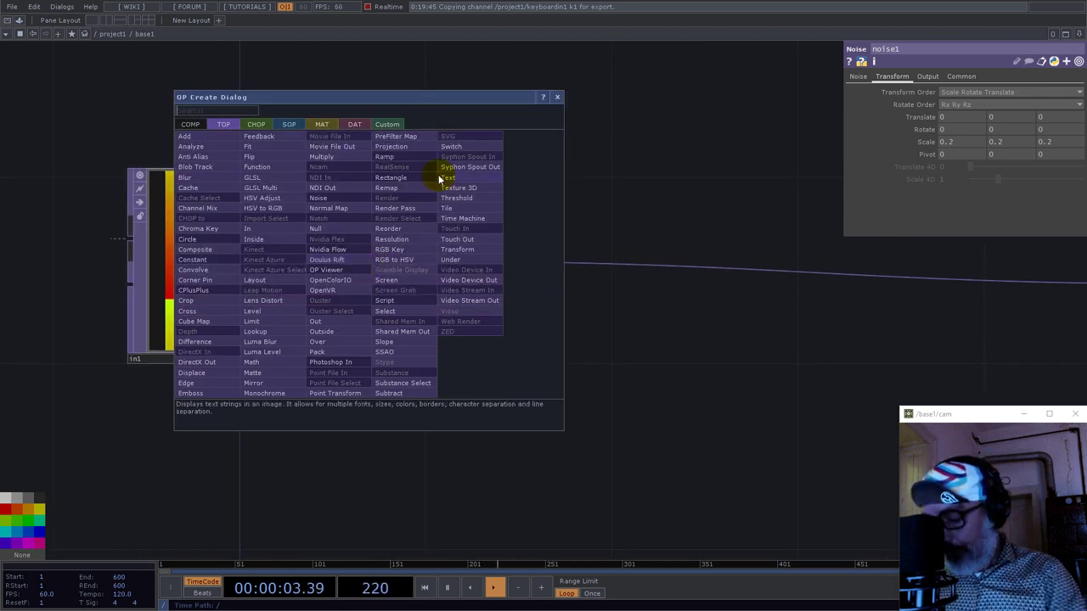
pyautogui.click(269, 365)
pyautogui.click(609, 387)
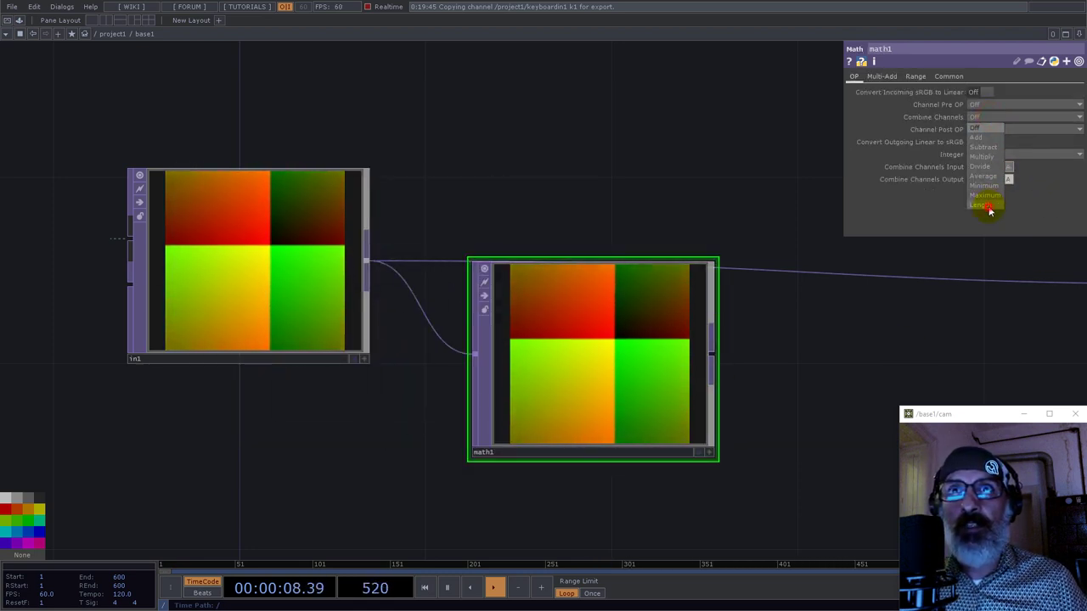
pyautogui.click(987, 208)
# Set the Math TOP's pixel format to 32-bit float (Mono)
pyautogui.click(950, 76)
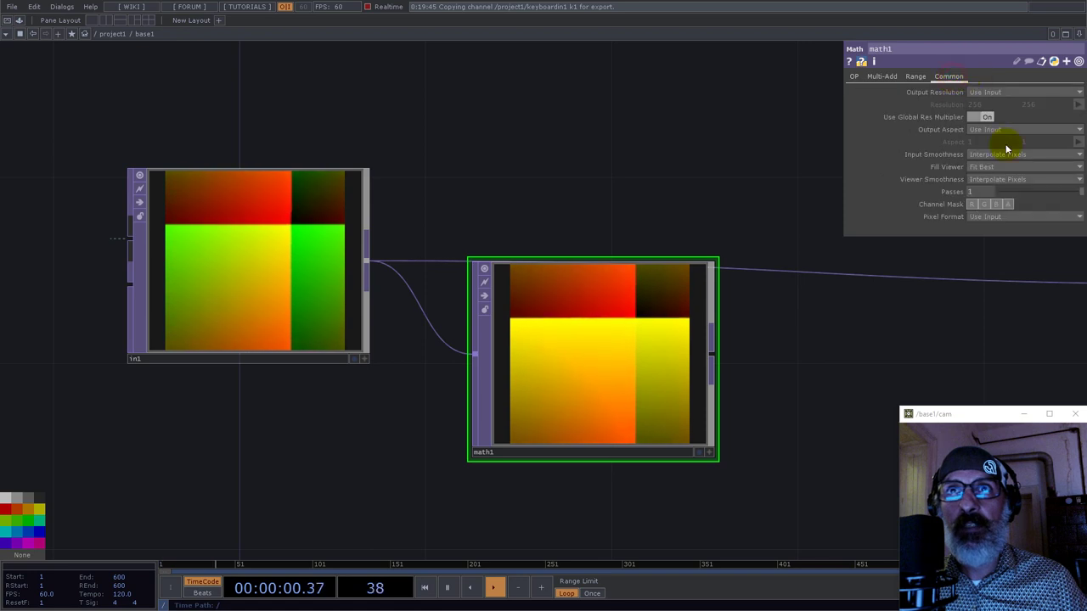
pyautogui.click(1006, 218)
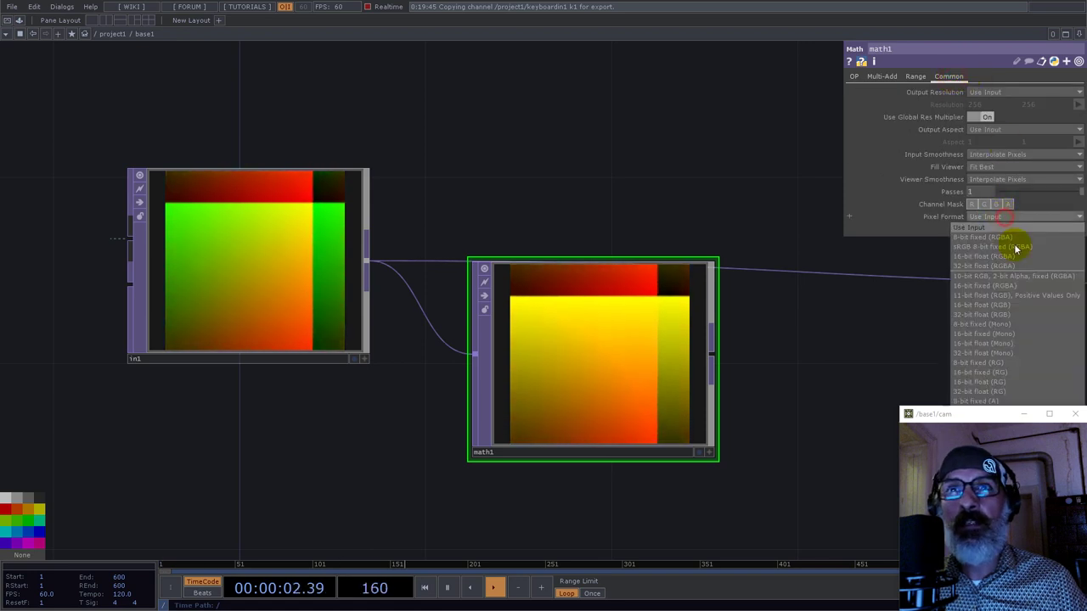
pyautogui.click(988, 352)
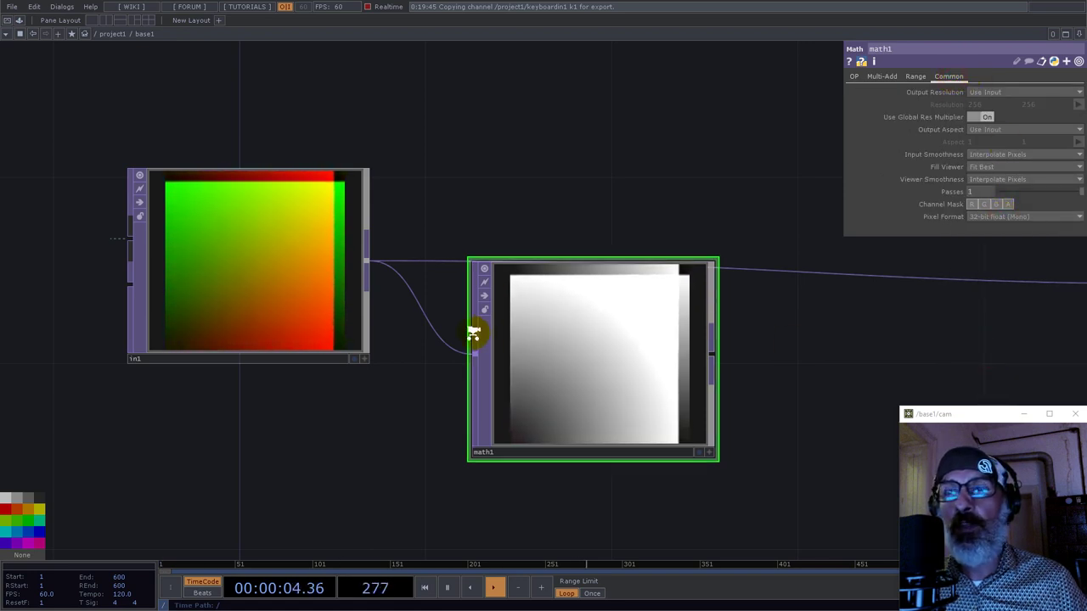
# Move the Noise and Out TOPs out of the way and remove the wire running from the In TOP to the Noise TOP
pyautogui.scroll(-3, 513, 346)
pyautogui.moveTo(595, 222); pyautogui.dragTo(378, 143)
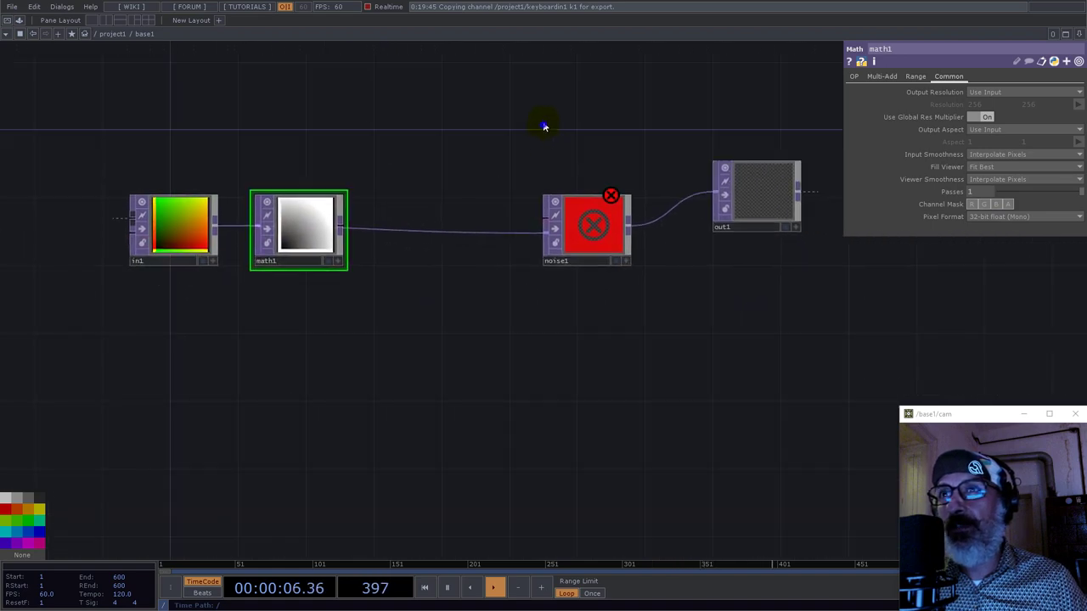
pyautogui.moveTo(544, 127); pyautogui.dragTo(902, 392, button='right')
pyautogui.moveTo(635, 308); pyautogui.dragTo(849, 428)
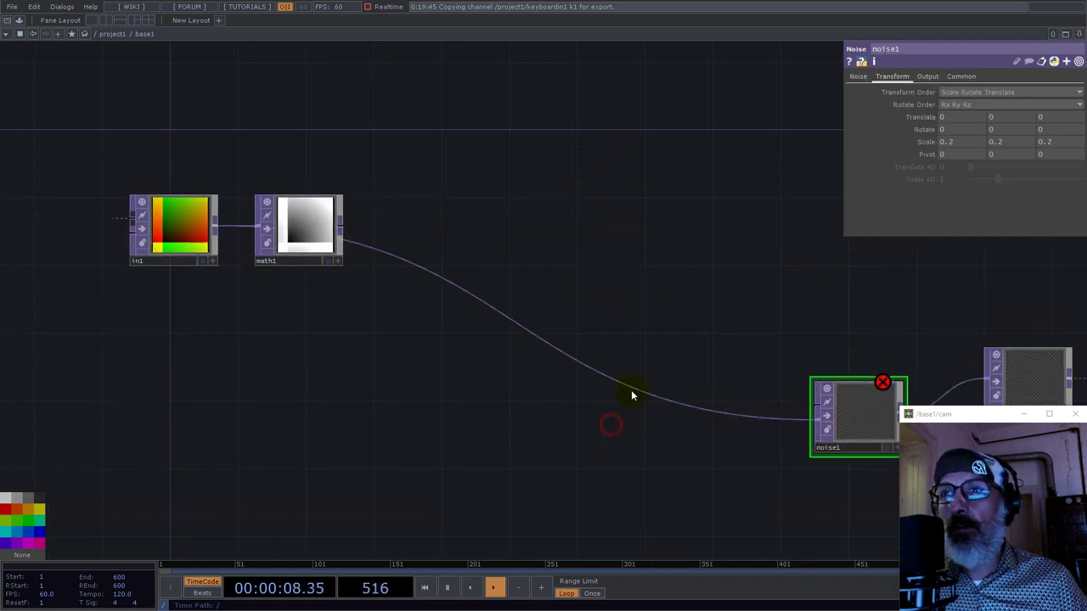
pyautogui.rightClick(633, 392)
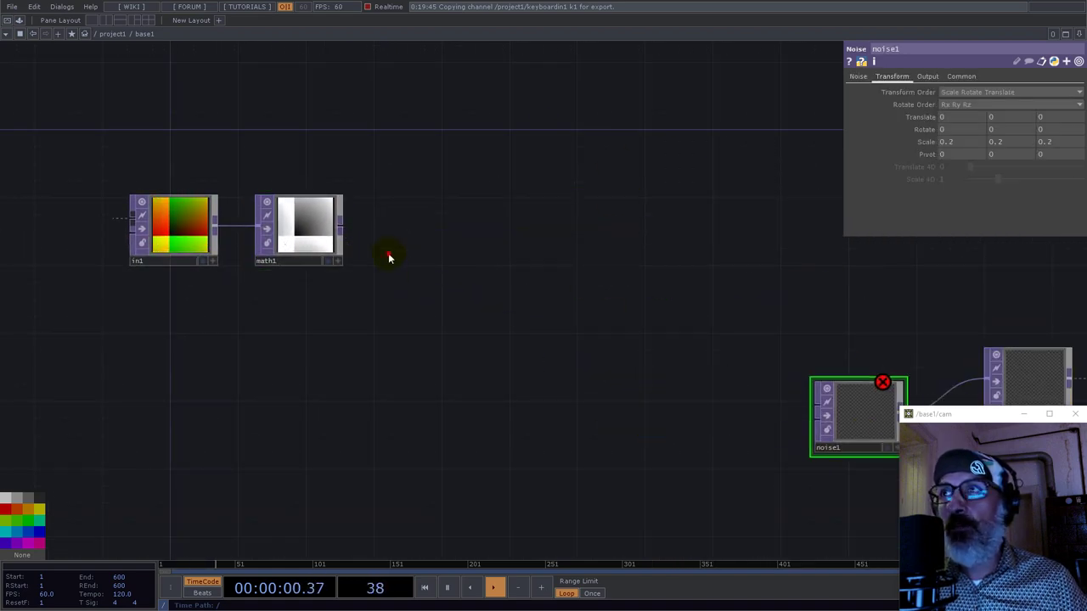
# Add a Null TOP connected to the Math TOP's output
pyautogui.moveTo(389, 257); pyautogui.dragTo(631, 316)
pyautogui.scroll(5, 637, 314)
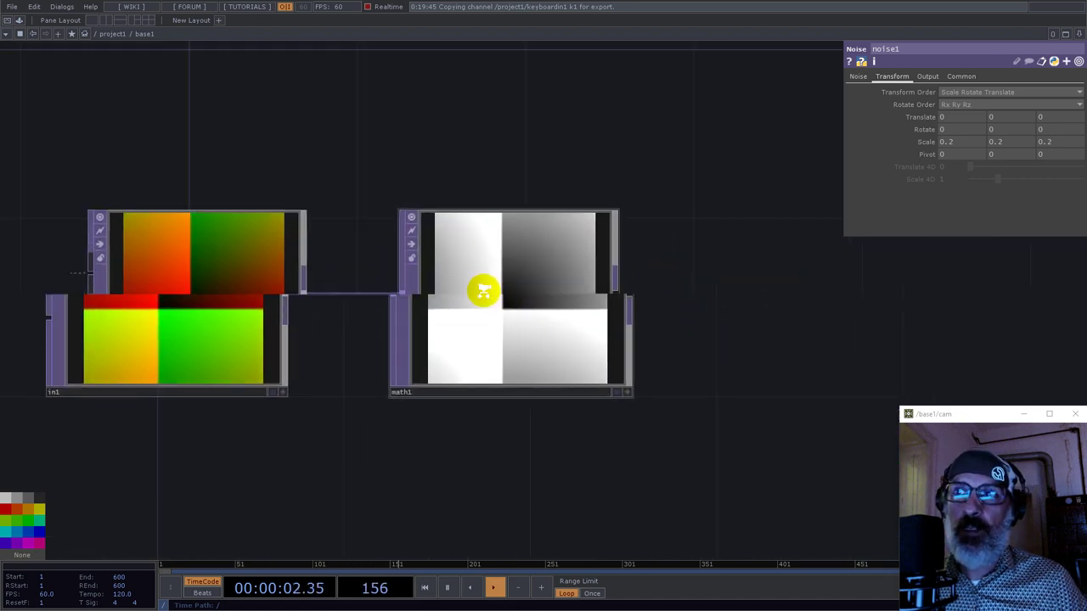
pyautogui.scroll(-3, 484, 291)
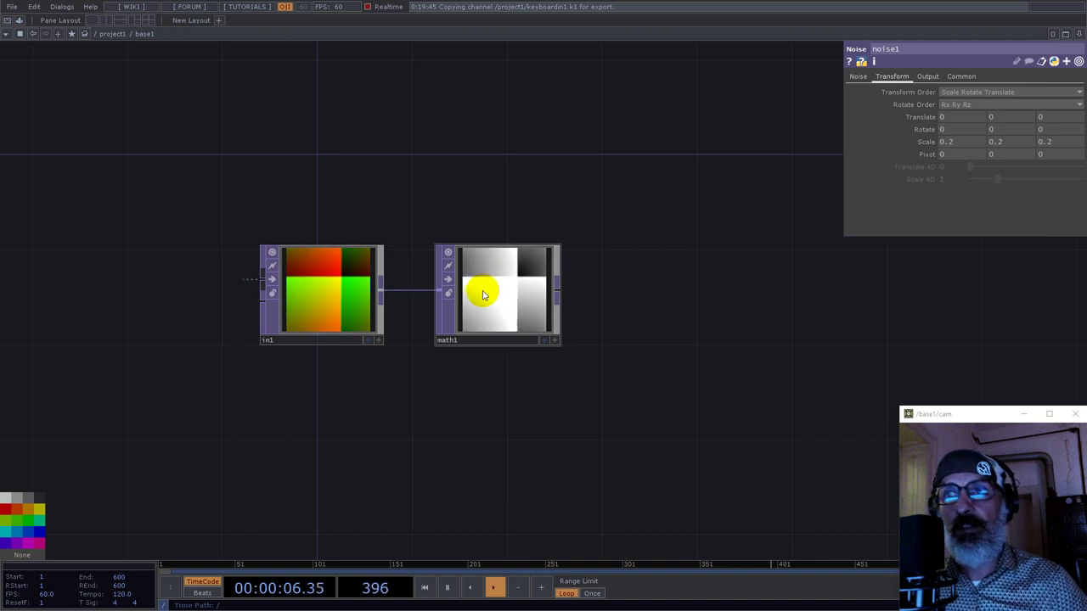
pyautogui.scroll(3, 536, 310)
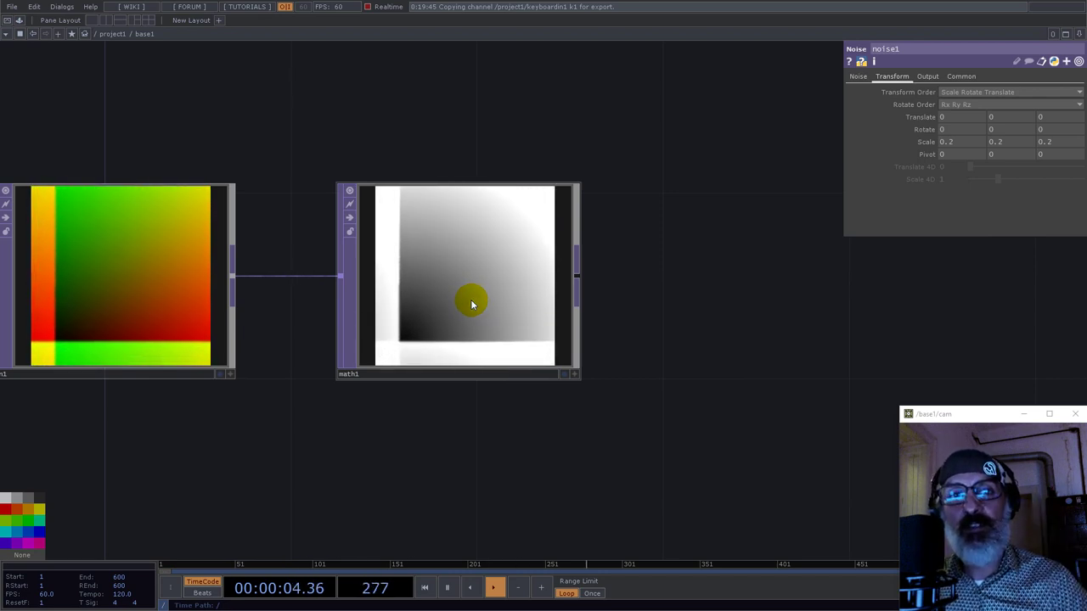
pyautogui.click(578, 277)
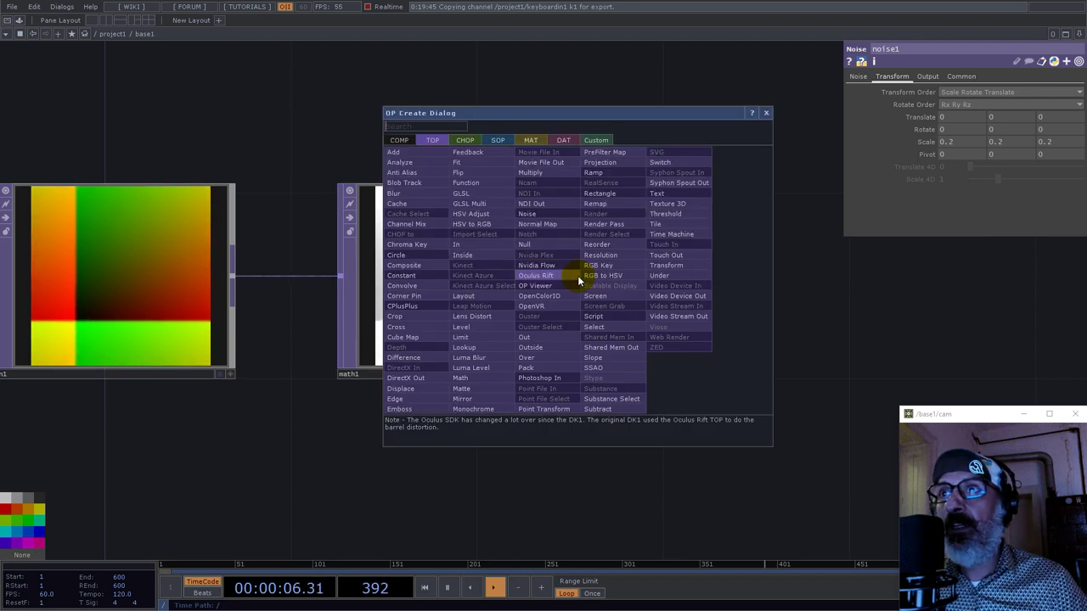
pyautogui.click(531, 246)
pyautogui.scroll(-3, 456, 263)
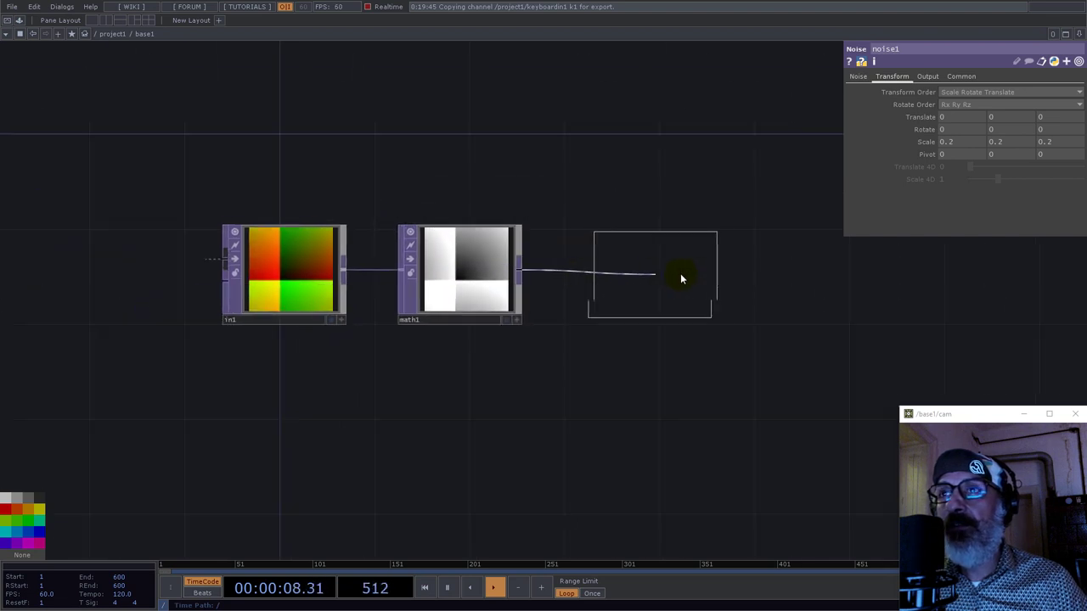
pyautogui.click(679, 272)
# Inspect the Null TOP's size and pixel format in its info popup
pyautogui.scroll(5, 688, 268)
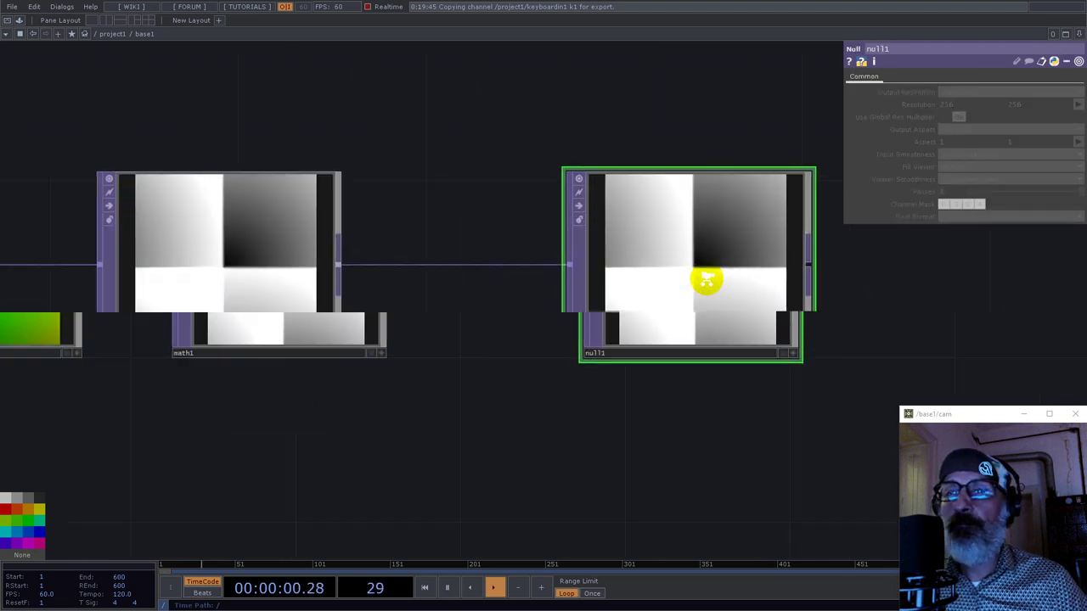
pyautogui.middleClick(716, 294)
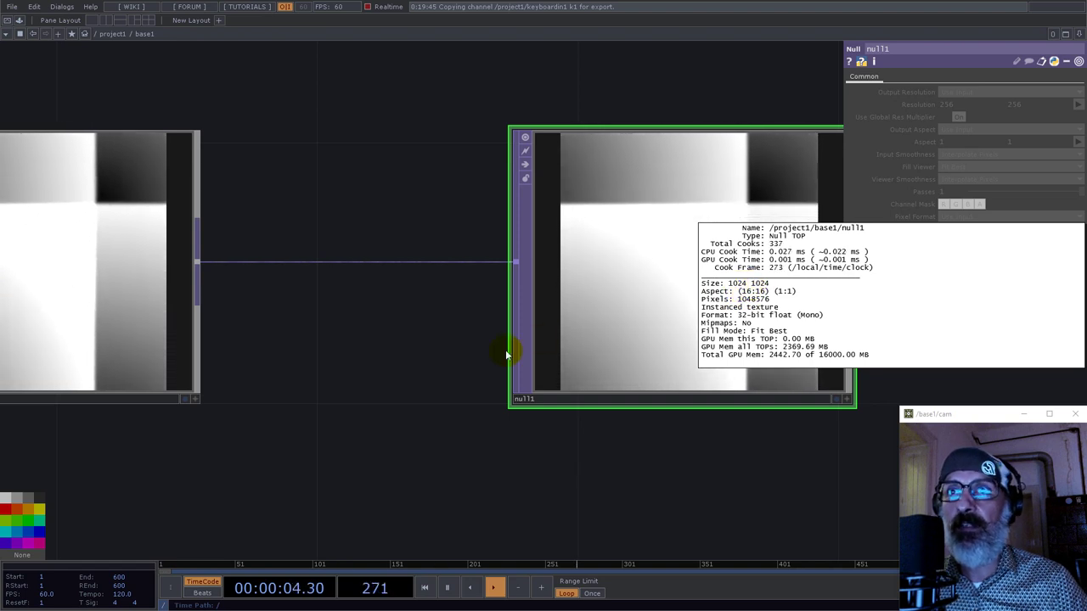
pyautogui.click(362, 345)
# Add a Resolution TOP fed by the Null TOP and place it directly below that node
pyautogui.moveTo(411, 444); pyautogui.dragTo(260, 267)
pyautogui.scroll(-2, 260, 267)
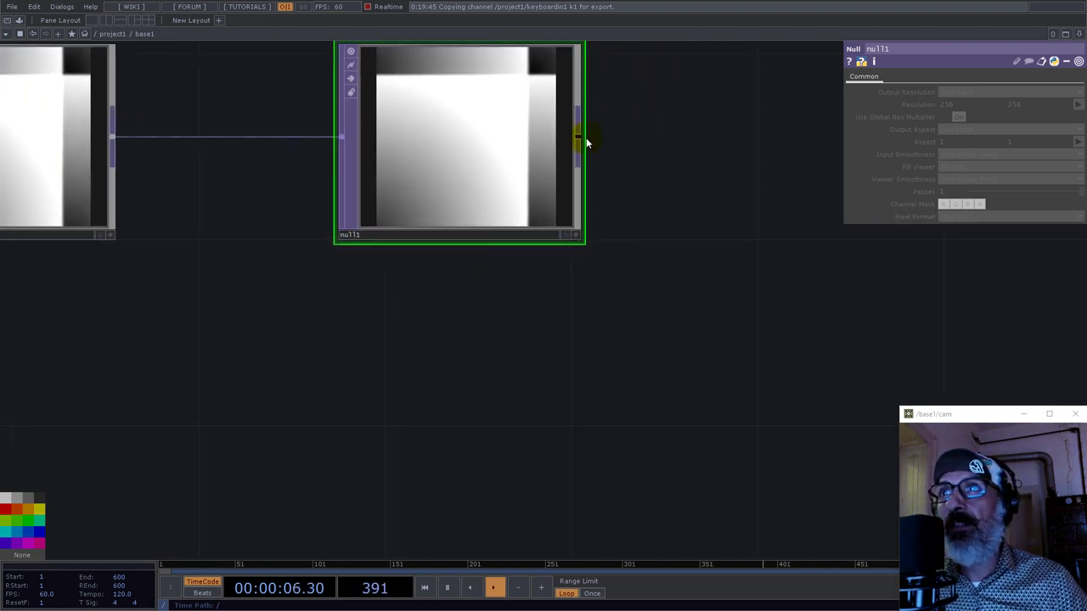
pyautogui.rightClick(583, 135)
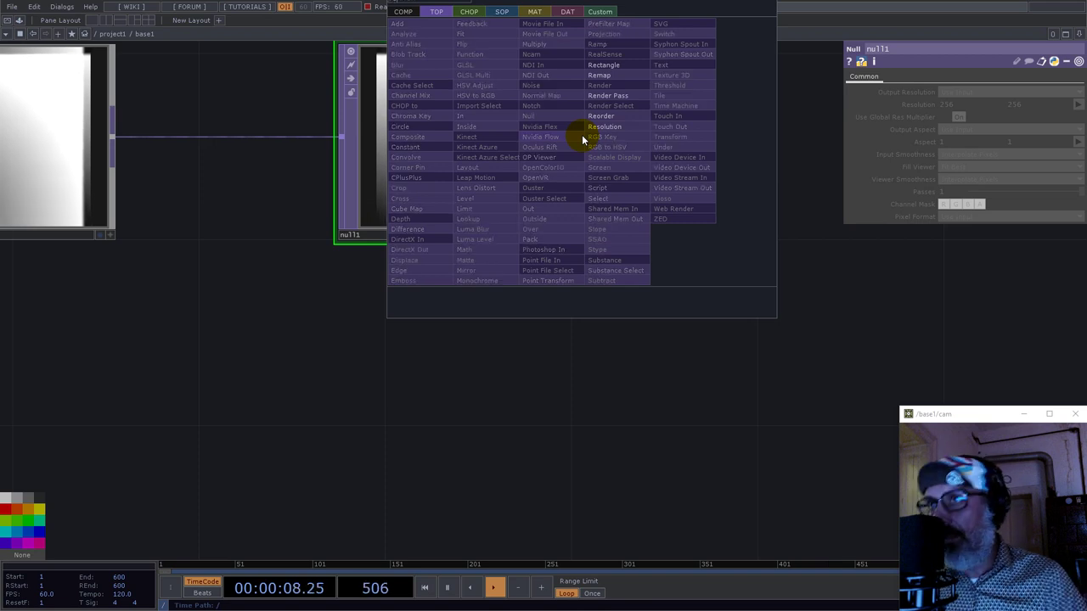
pyautogui.write('re')
pyautogui.click(616, 129)
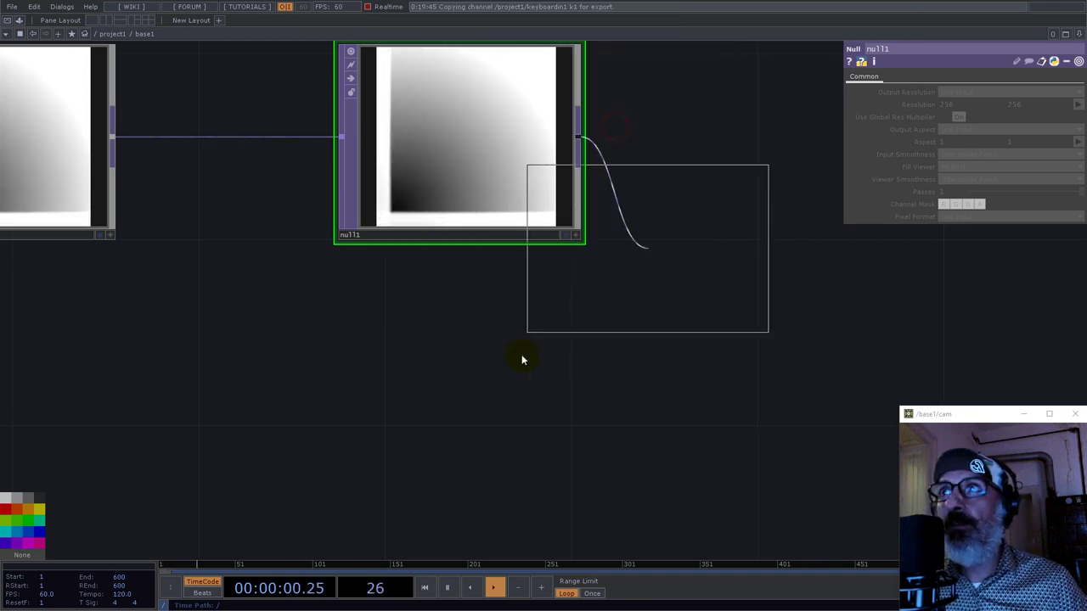
pyautogui.click(460, 386)
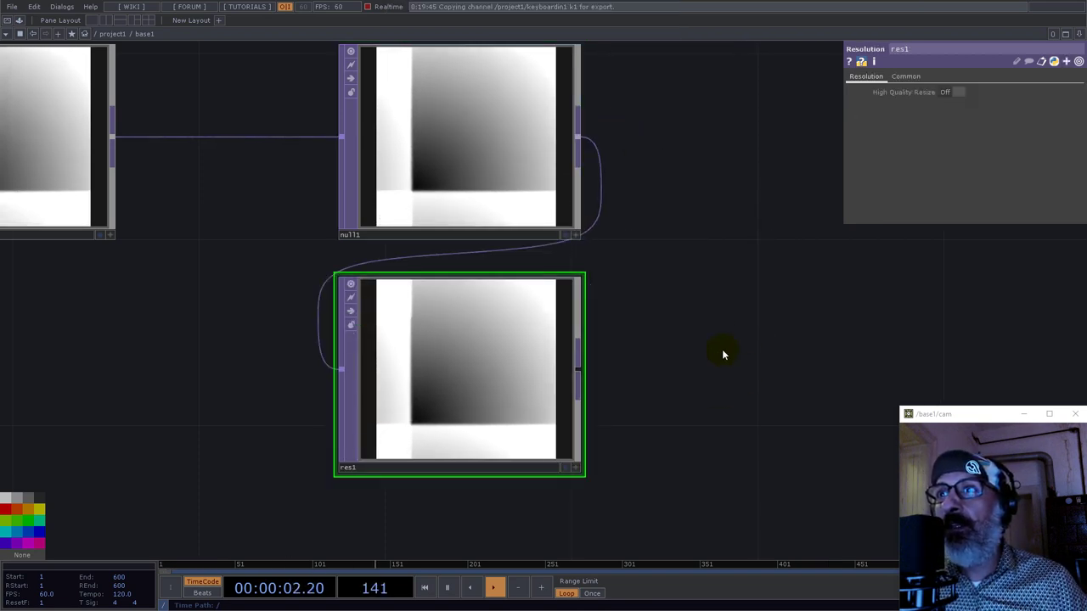
# Set the Resolution TOP's output resolution to Half and check its resulting size
pyautogui.click(909, 77)
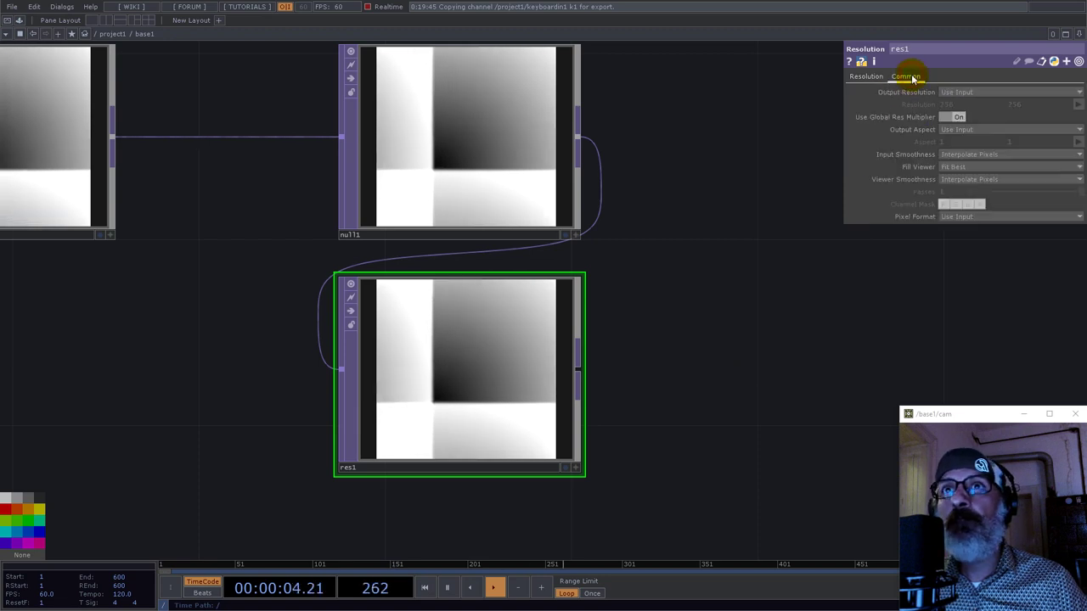
pyautogui.click(955, 92)
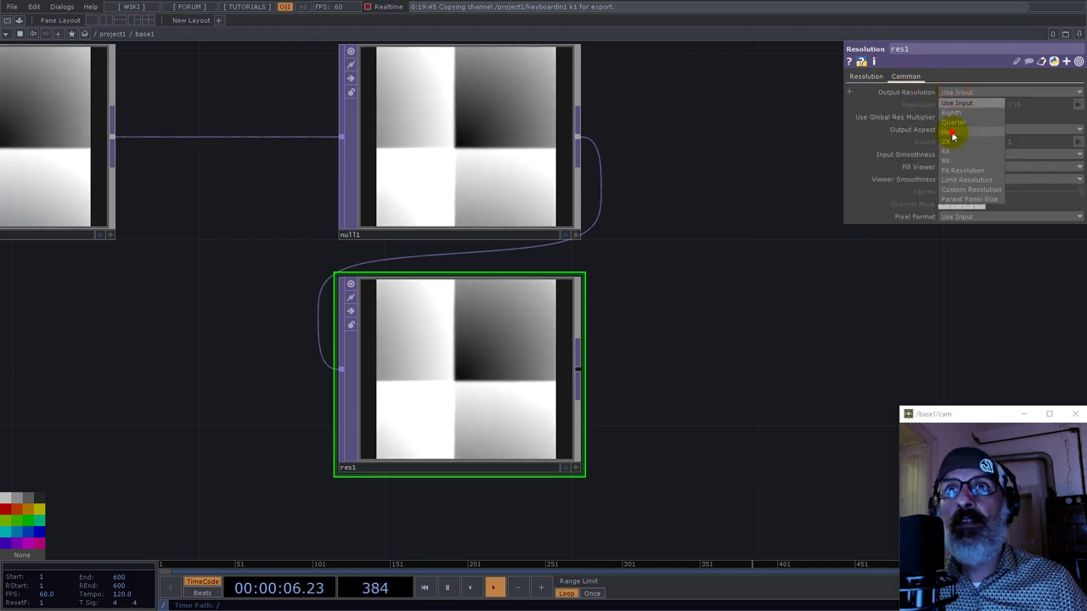
pyautogui.click(953, 136)
pyautogui.middleClick(459, 374)
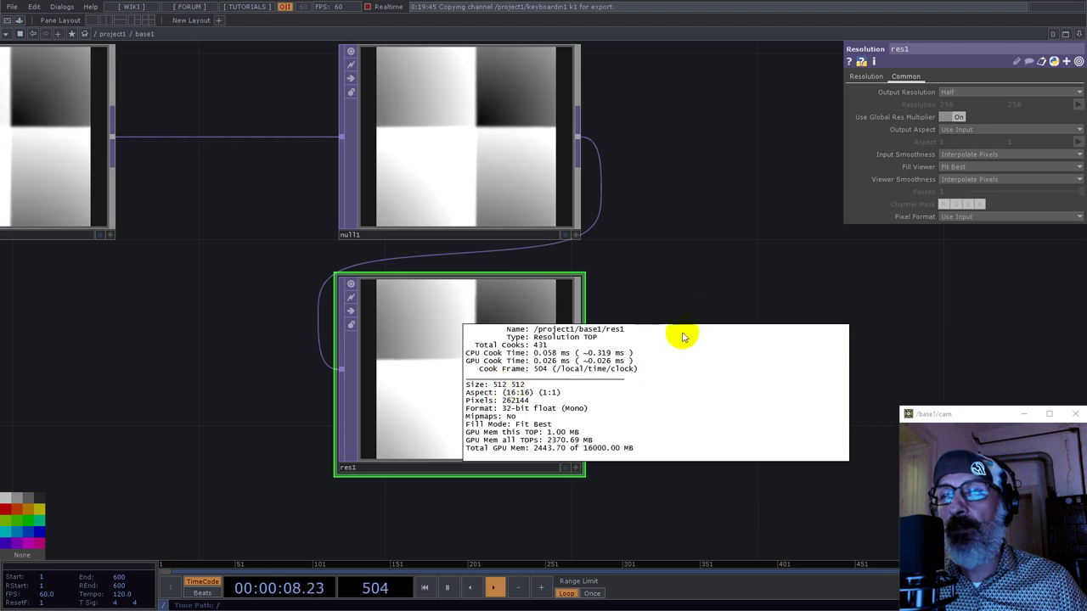
pyautogui.click(712, 273)
pyautogui.scroll(-3, 702, 306)
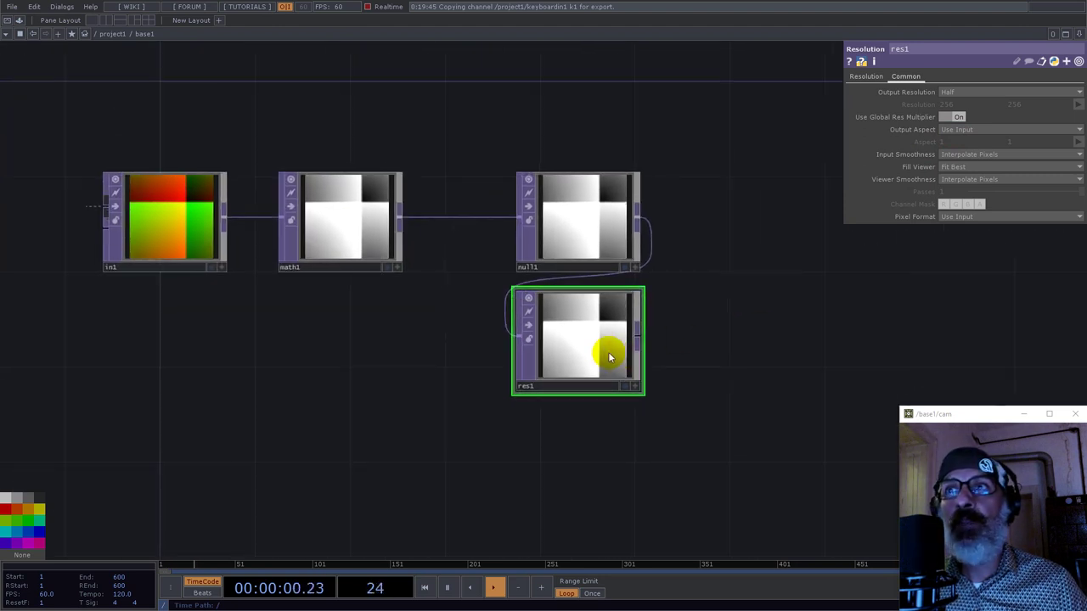
# Duplicate the half-resolution Resolution TOP into a chain of five below the Null TOP, each fed by the previous one, and check the last one's size
pyautogui.hotkey('ctrl', 'c')
pyautogui.hotkey('ctrl', 'v')
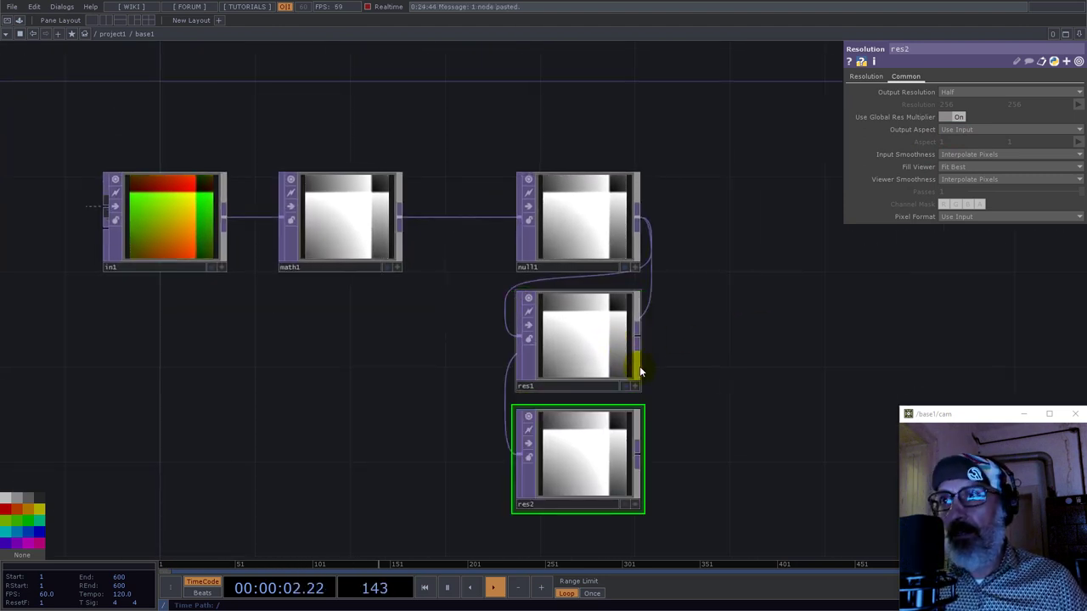
pyautogui.moveTo(766, 427); pyautogui.dragTo(736, 314)
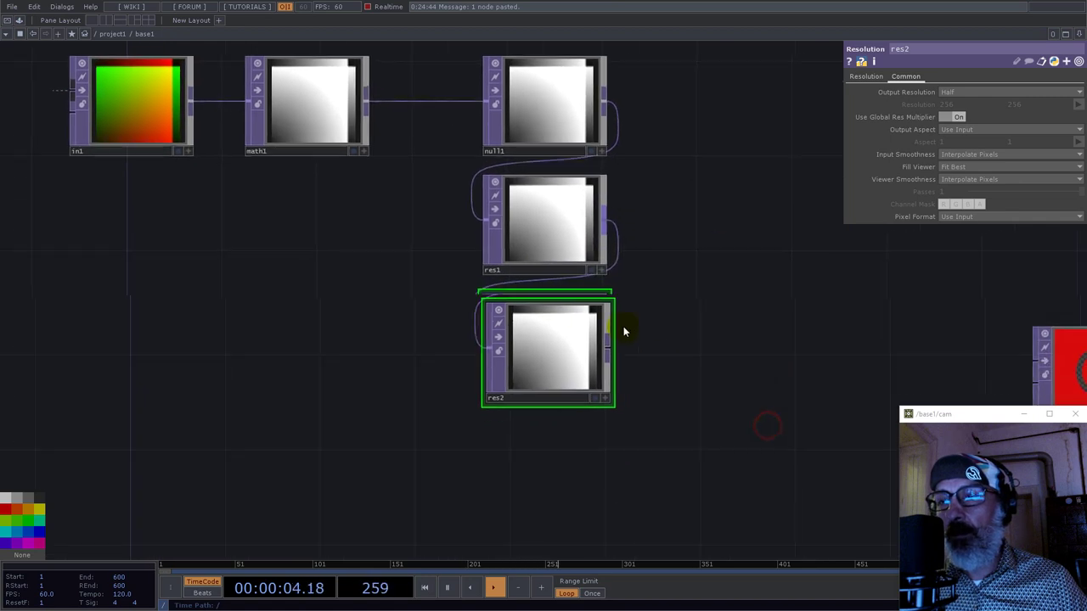
pyautogui.click(569, 347)
pyautogui.hotkey('ctrl', 'v')
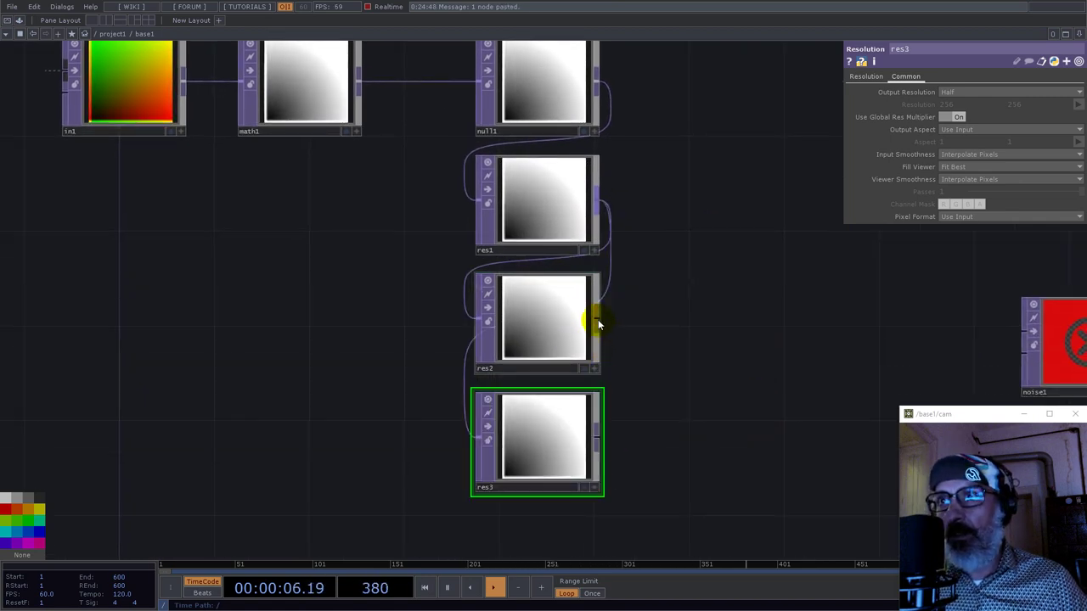
pyautogui.scroll(-5, 706, 354)
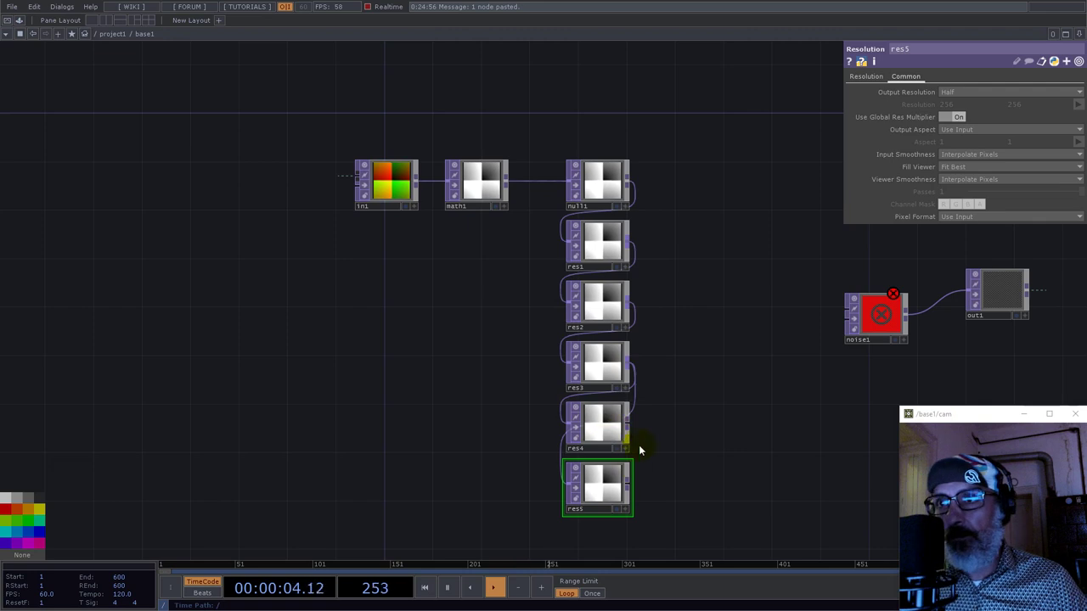
pyautogui.middleClick(594, 484)
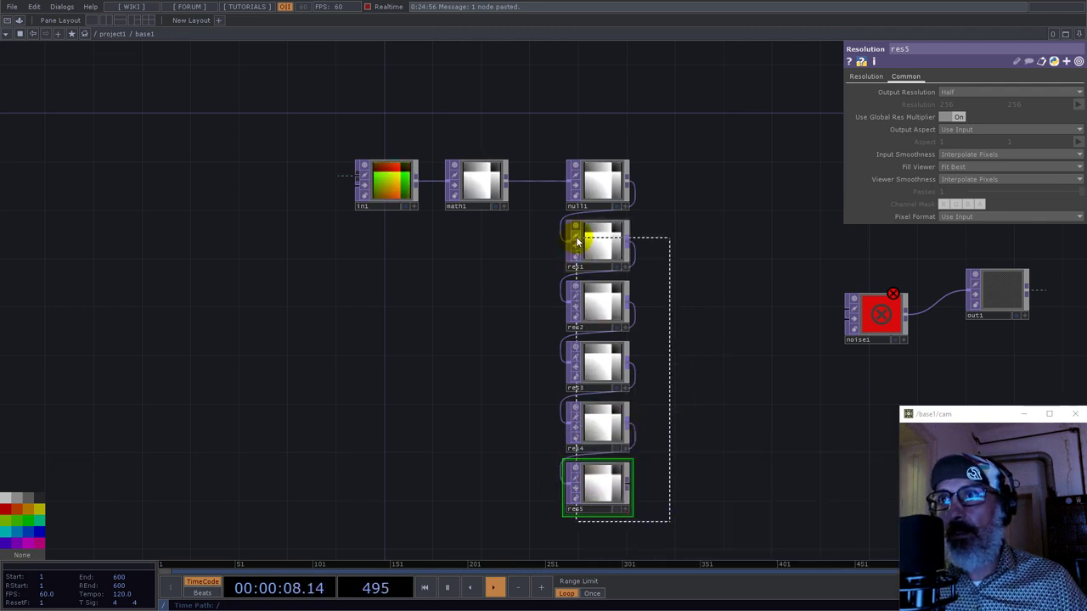
# Duplicate the five Resolution TOPs below the stack and connect res5 to the input of res6
pyautogui.hotkey('ctrl', 'v')
pyautogui.scroll(-3, 686, 352)
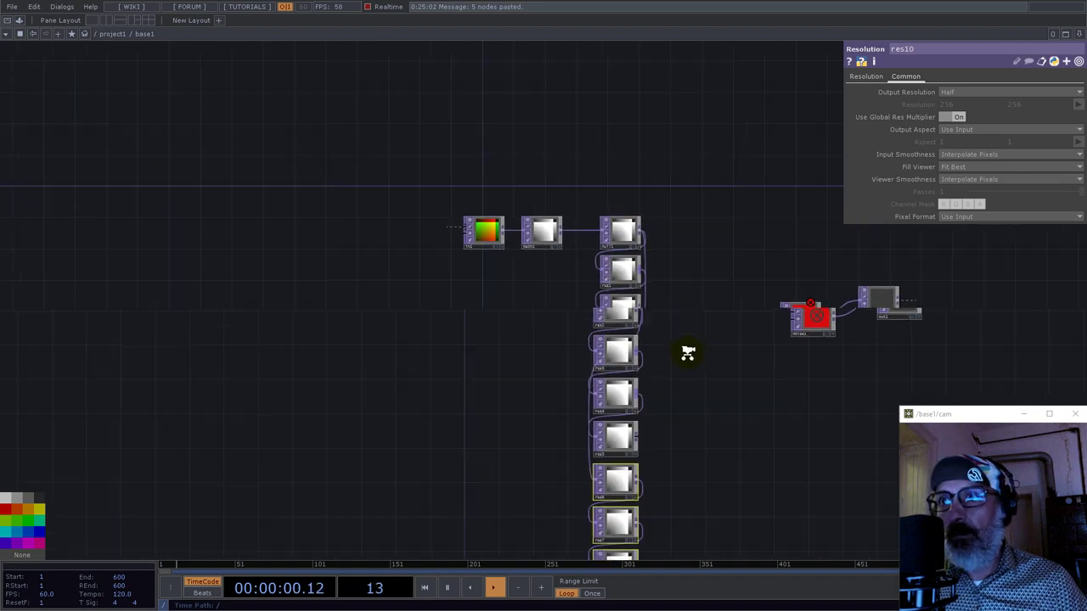
pyautogui.scroll(5, 668, 263)
pyautogui.click(582, 255)
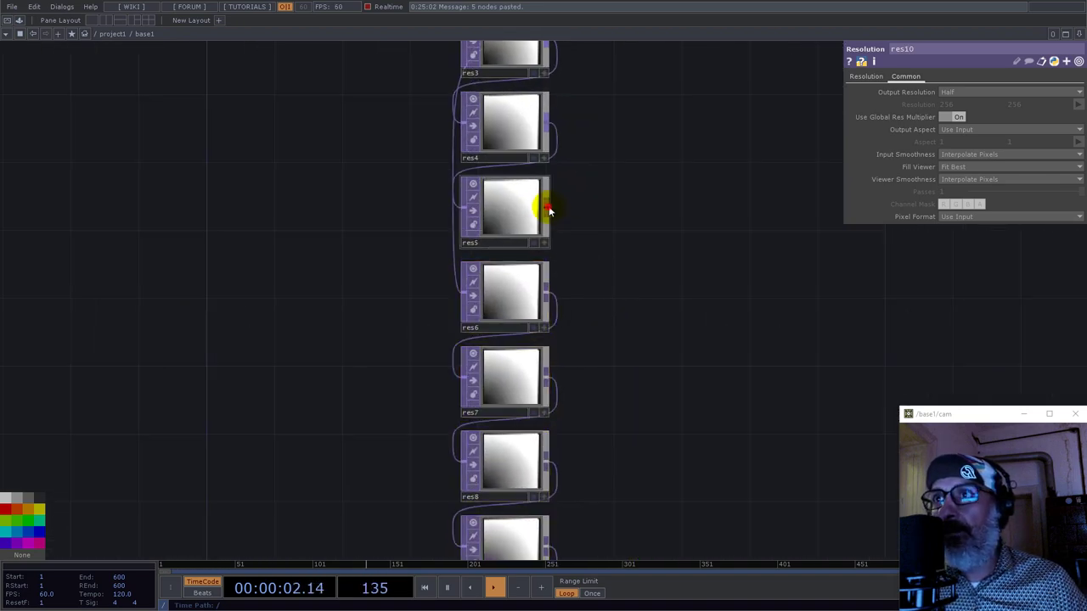
pyautogui.click(452, 302)
# Check the size of the last Resolution TOP, delete res10, and inspect res9 as the new end of the chain
pyautogui.scroll(-4, 527, 284)
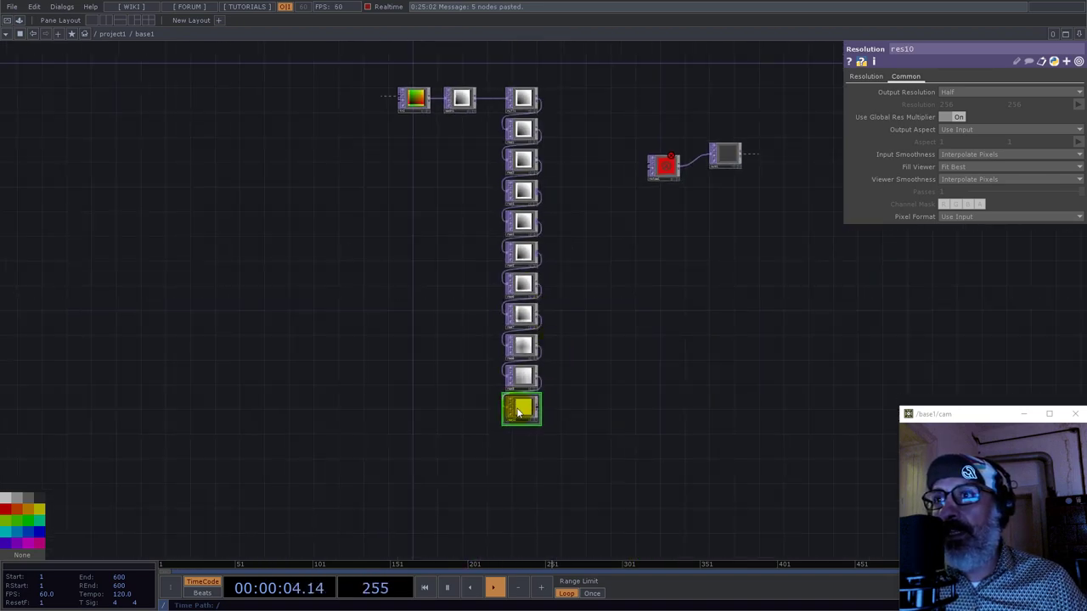
pyautogui.middleClick(520, 412)
pyautogui.moveTo(474, 410); pyautogui.dragTo(473, 402)
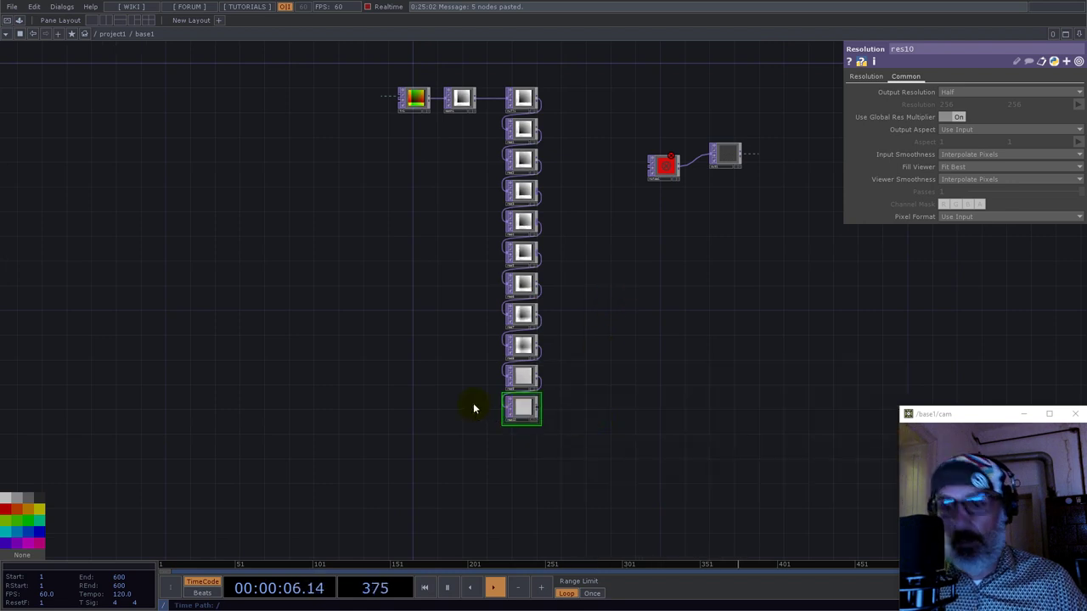
pyautogui.press('Delete')
pyautogui.scroll(4, 549, 382)
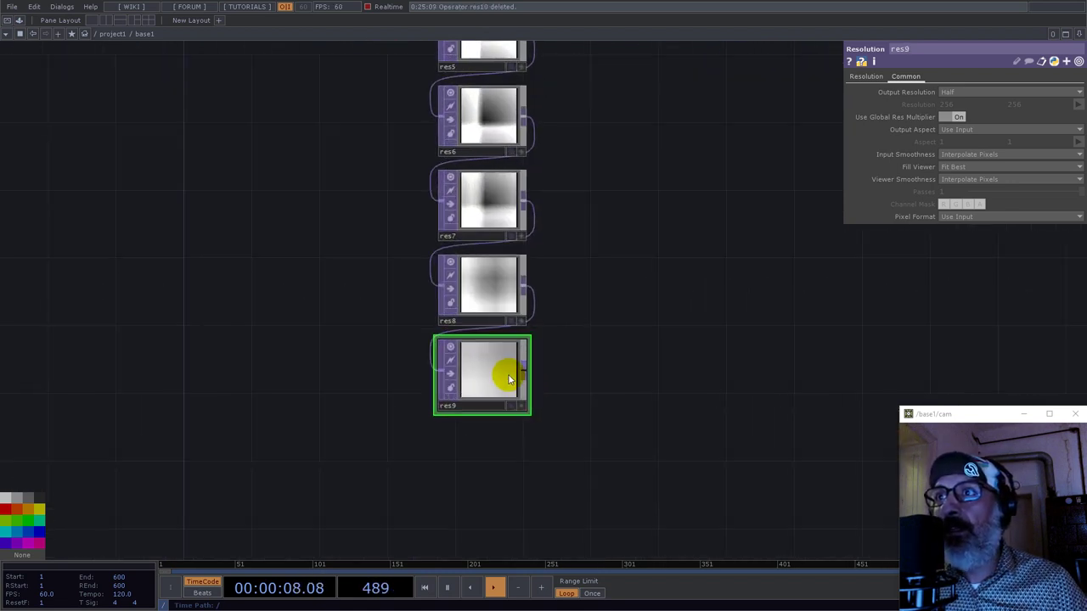
pyautogui.middleClick(497, 369)
# Set the viewer smoothness of the Null TOP and all Resolution TOPs to Nearest Pixel and examine their pixelation
pyautogui.scroll(-2, 609, 275)
pyautogui.scroll(5, 566, 269)
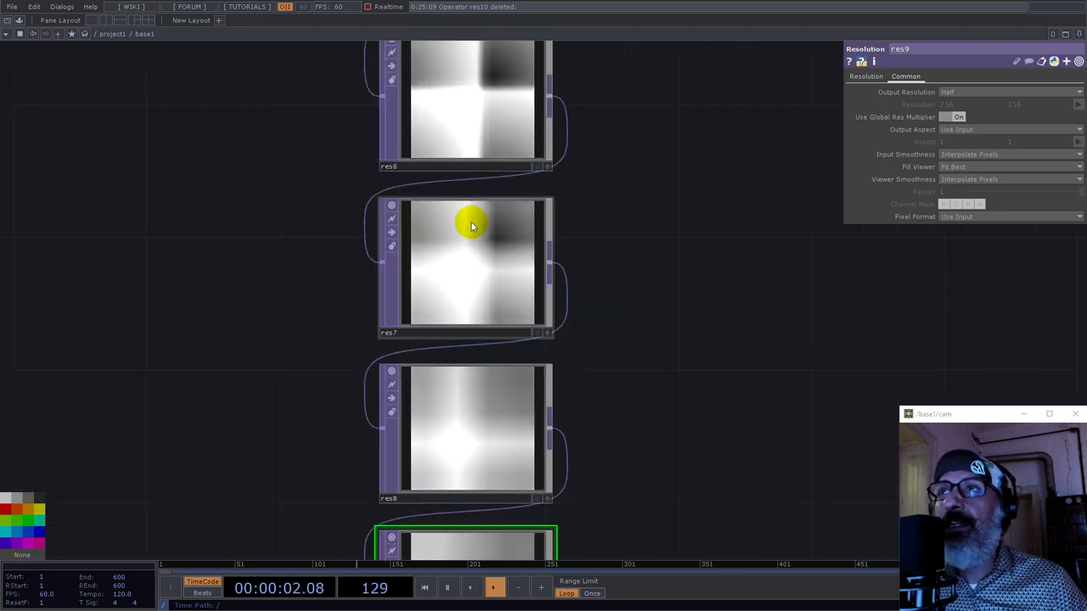
pyautogui.scroll(-5, 491, 265)
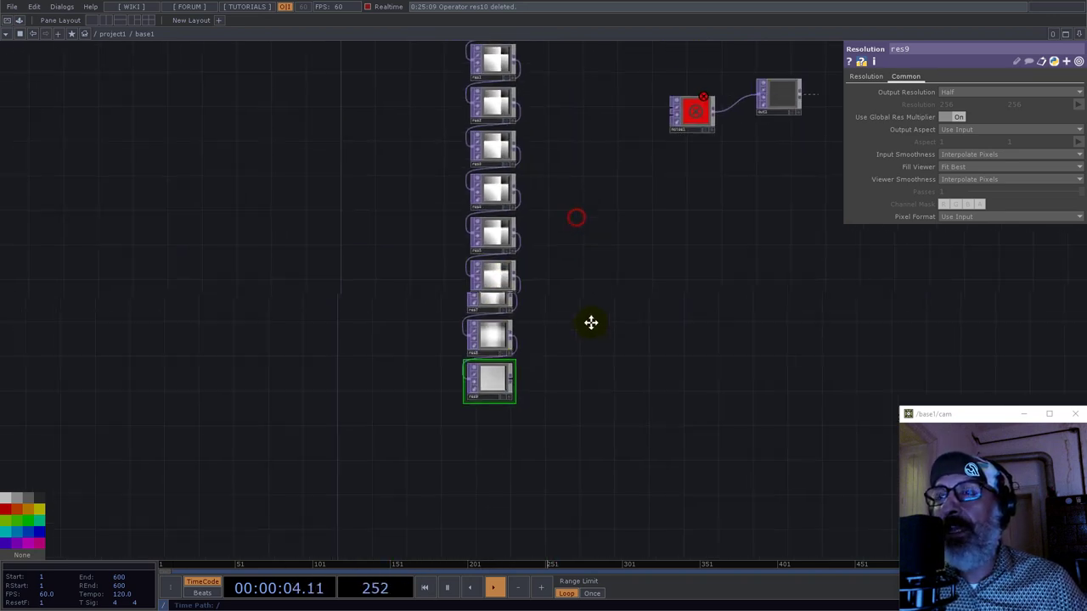
pyautogui.scroll(-2, 590, 340)
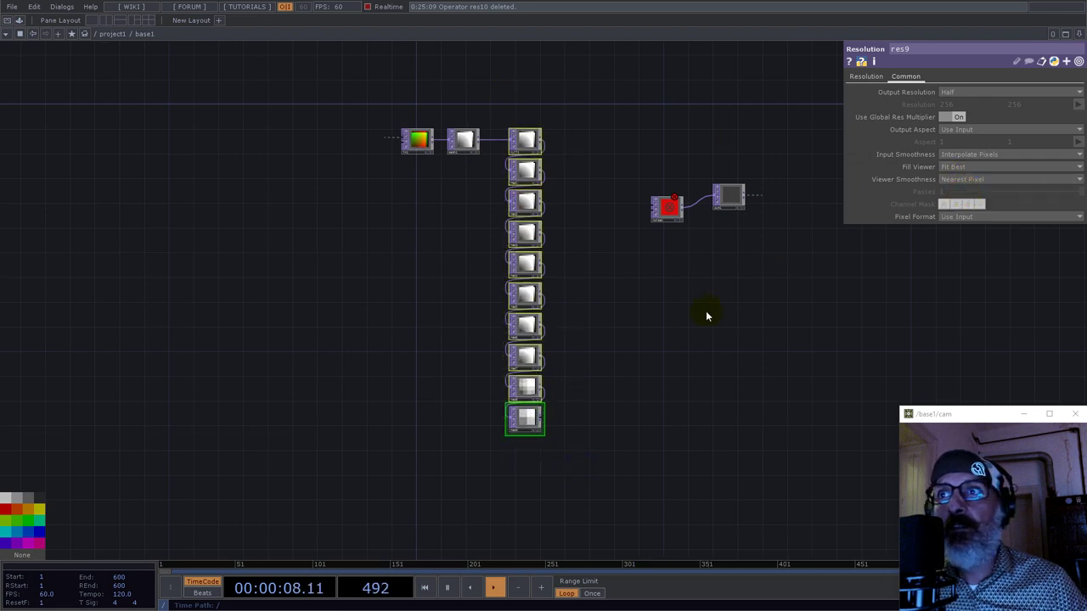
pyautogui.scroll(6, 510, 315)
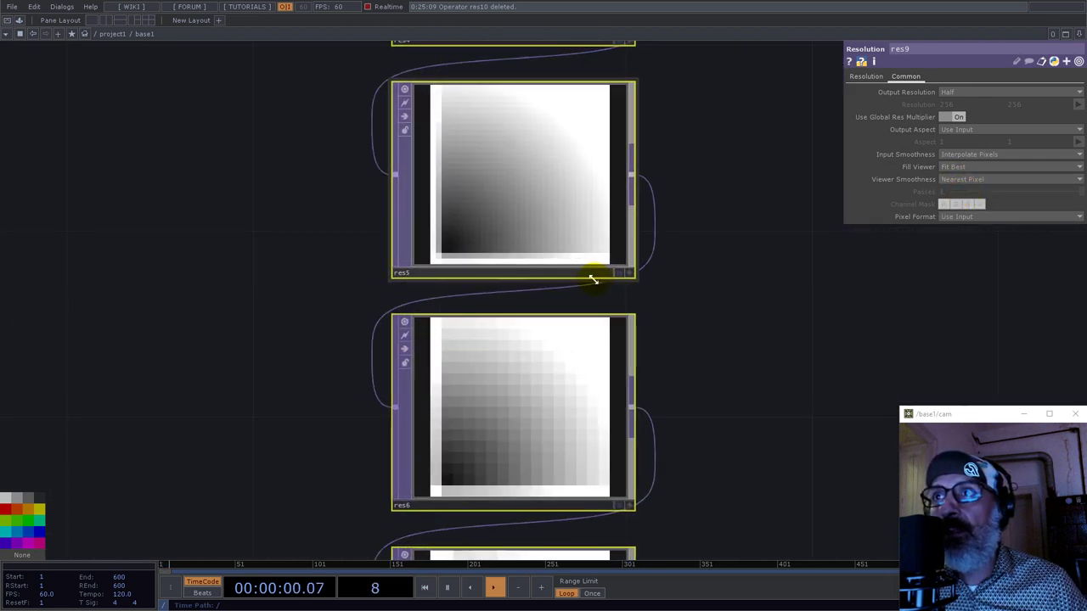
pyautogui.scroll(3, 467, 242)
pyautogui.scroll(-4, 497, 204)
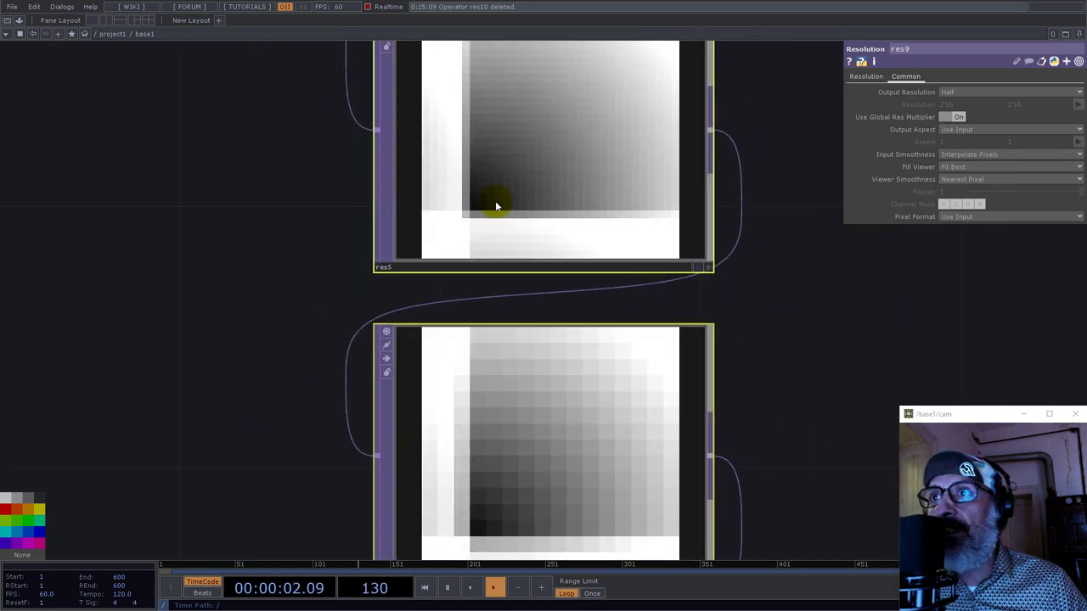
pyautogui.scroll(-5, 547, 337)
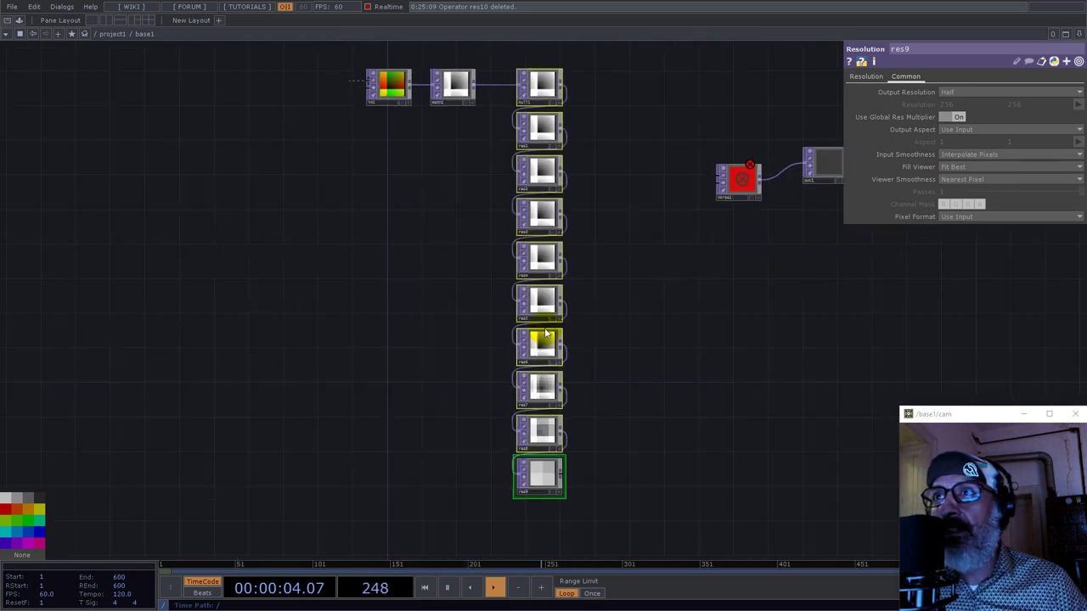
# Add a Composite TOP to the network beside the Resolution TOP stack
pyautogui.moveTo(616, 141); pyautogui.dragTo(609, 246)
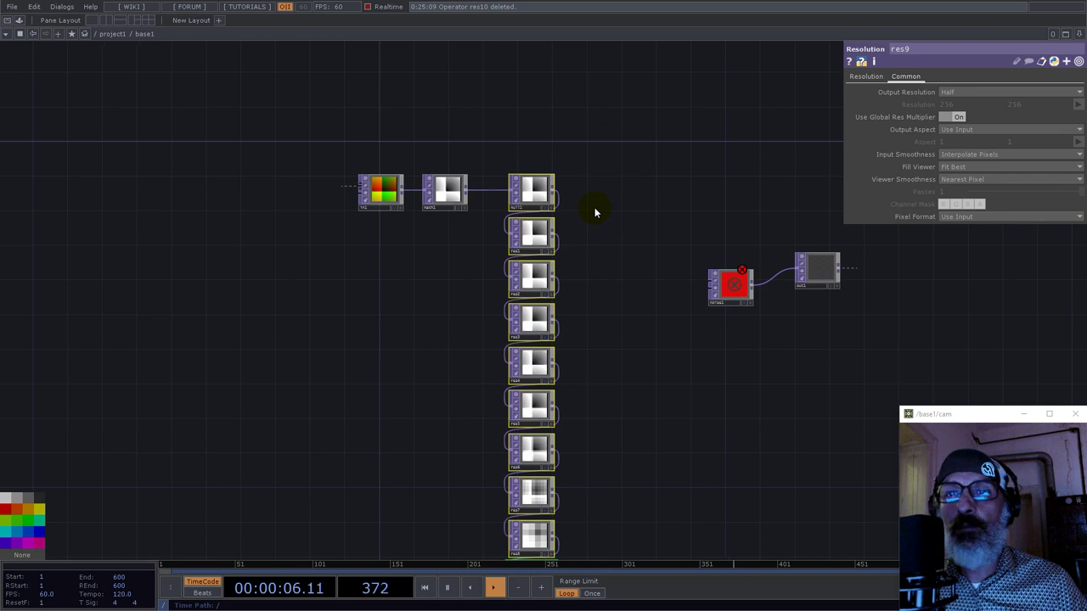
pyautogui.doubleClick(664, 268)
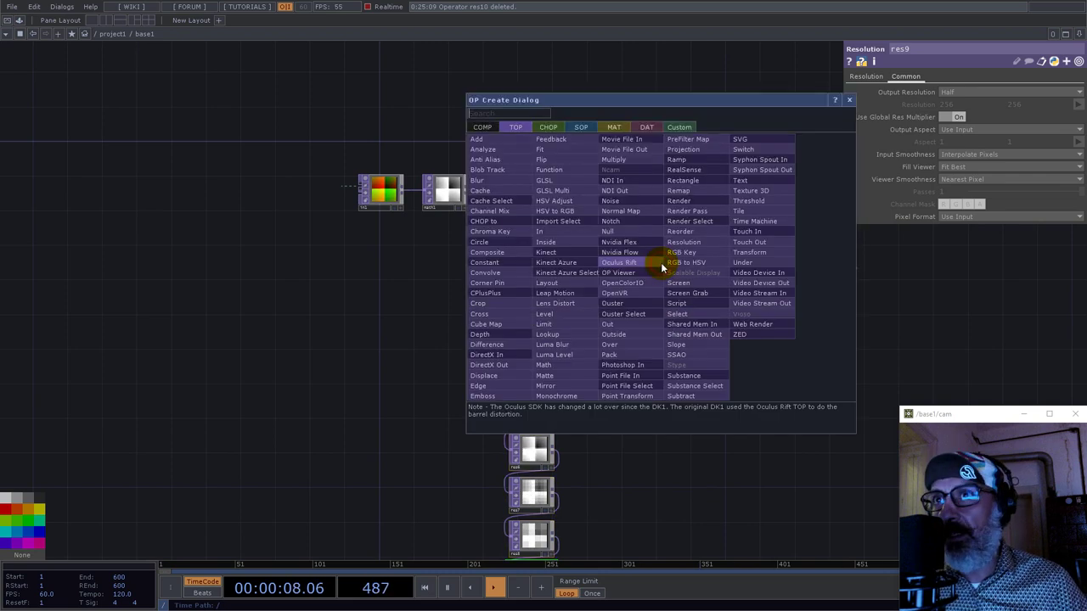
pyautogui.write('com')
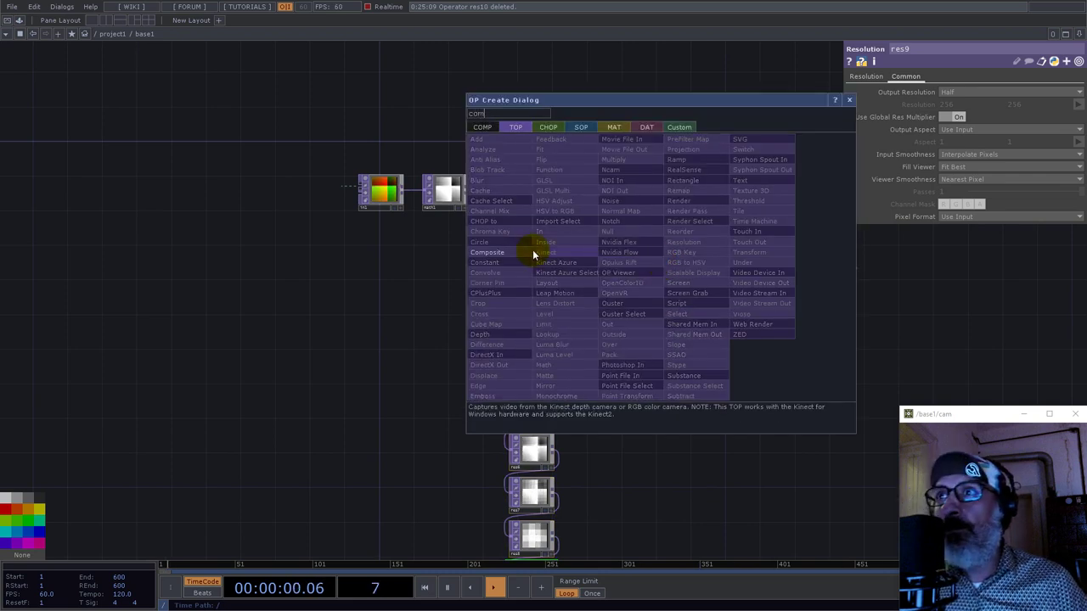
pyautogui.press('Return')
pyautogui.click(723, 413)
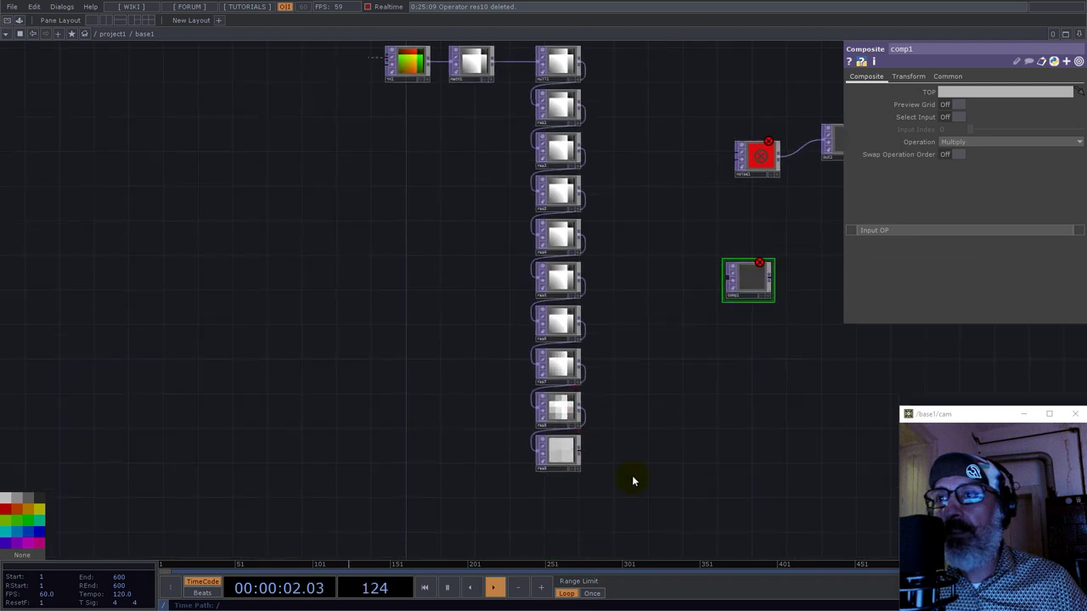
# Connect the Null TOP and all nine Resolution TOPs to the Composite TOP's input
pyautogui.moveTo(633, 482); pyautogui.dragTo(552, 29)
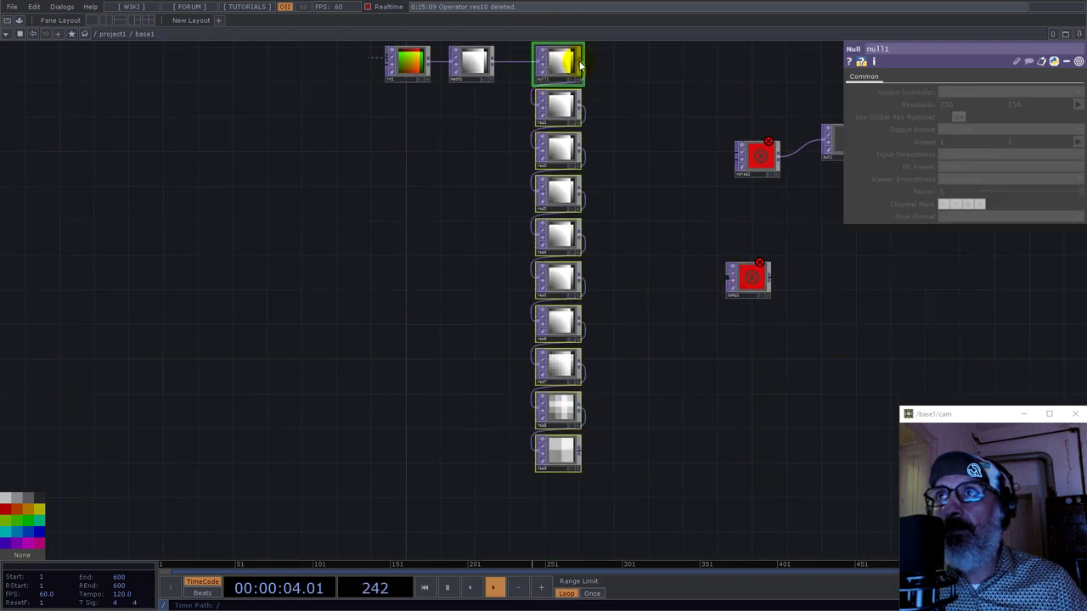
pyautogui.moveTo(706, 216); pyautogui.dragTo(580, 424)
pyautogui.scroll(3, 579, 423)
# Set the Composite TOP's operation to Minimum and its input and viewer smoothness to Nearest Pixel, then examine the blocky result
pyautogui.click(568, 400)
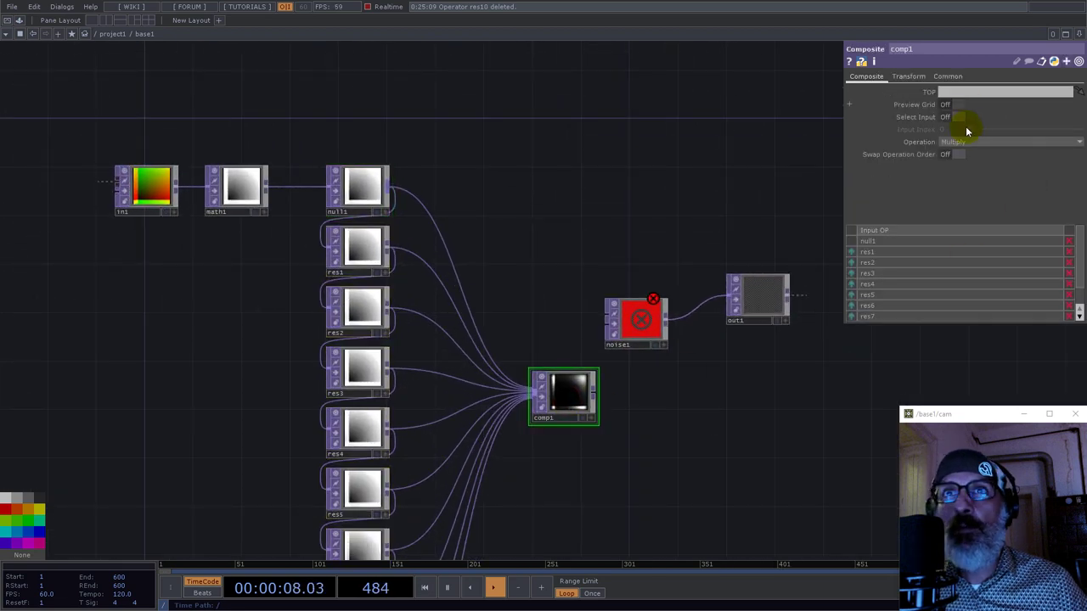
pyautogui.click(973, 142)
pyautogui.click(1027, 181)
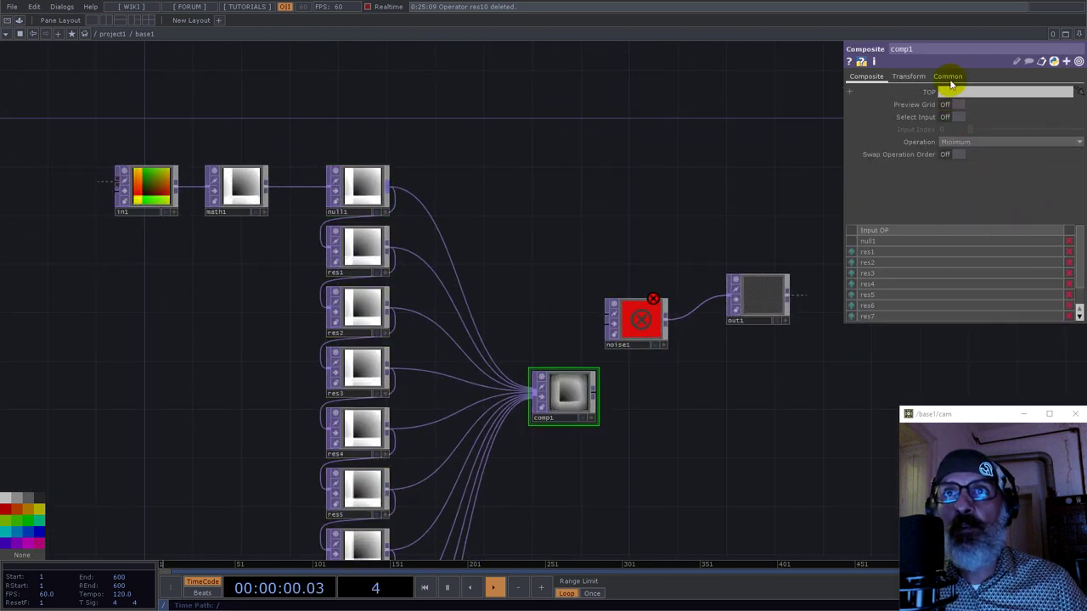
pyautogui.click(949, 78)
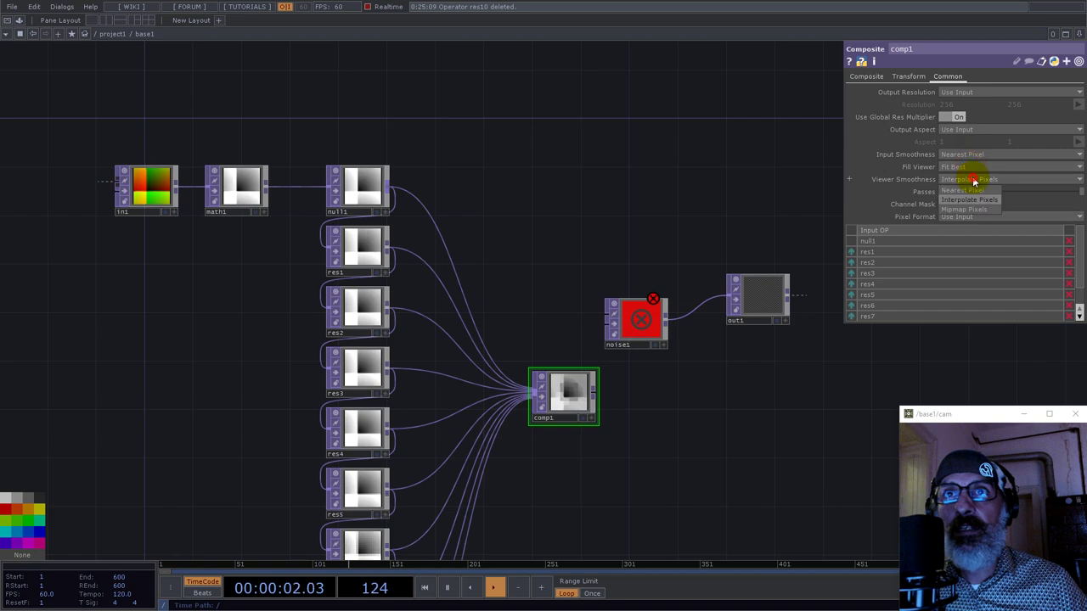
pyautogui.scroll(10, 561, 399)
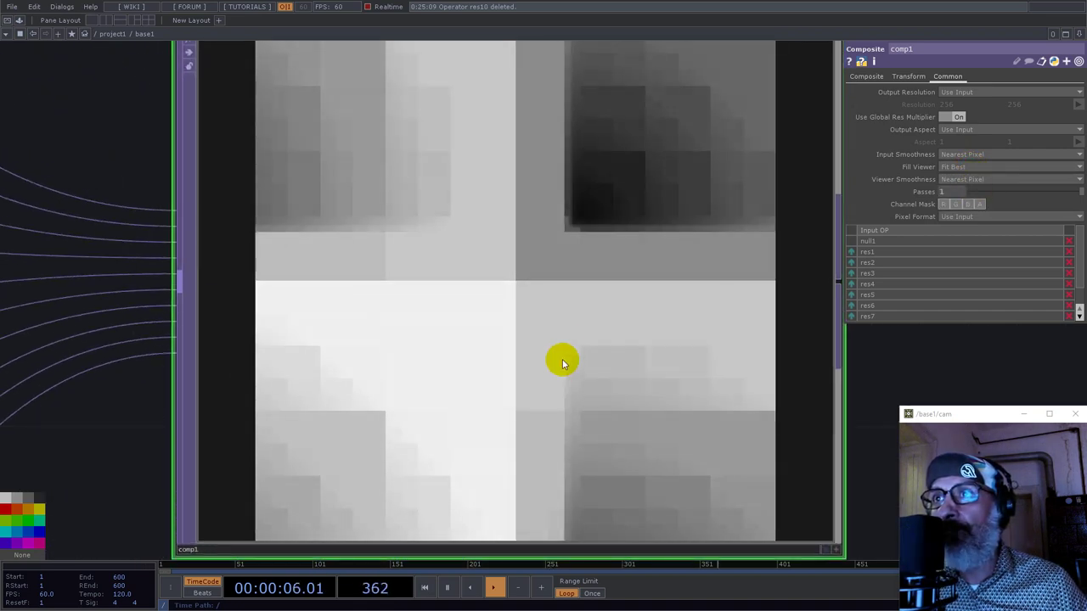
pyautogui.scroll(-5, 425, 315)
pyautogui.scroll(-3, 416, 316)
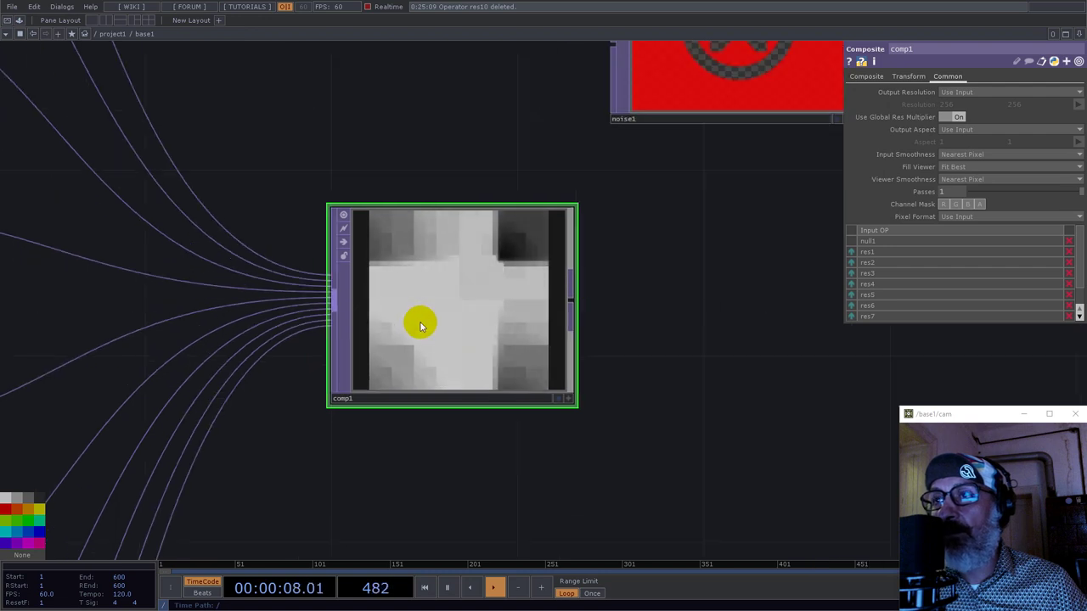
pyautogui.scroll(-5, 468, 325)
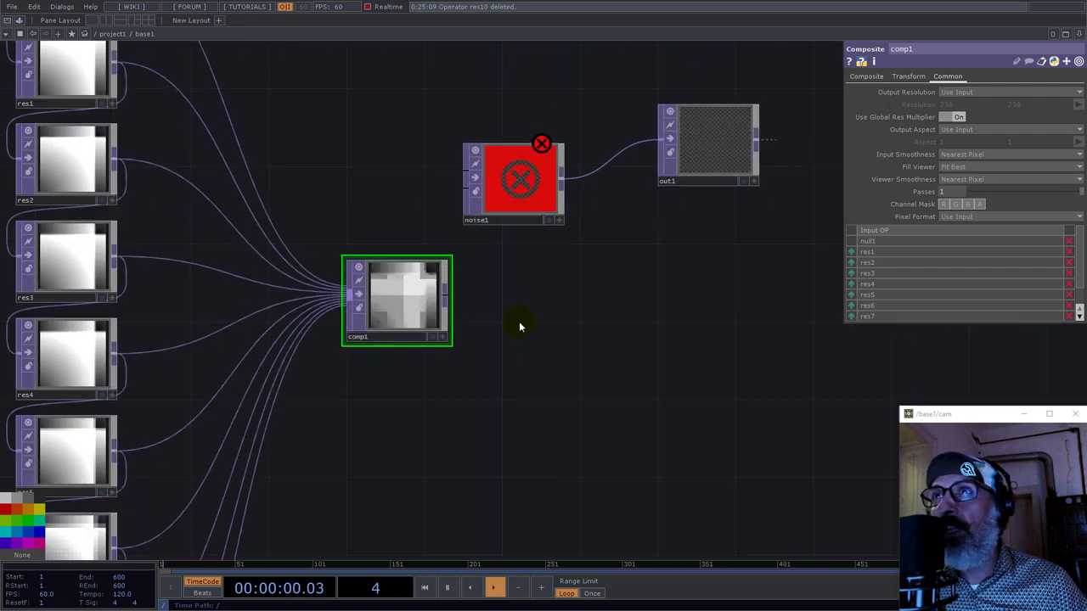
# Place the Noise TOP between the Composite and Out TOPs and feed it from the Composite TOP
pyautogui.click(517, 170)
pyautogui.moveTo(514, 206); pyautogui.dragTo(582, 325)
pyautogui.click(553, 239)
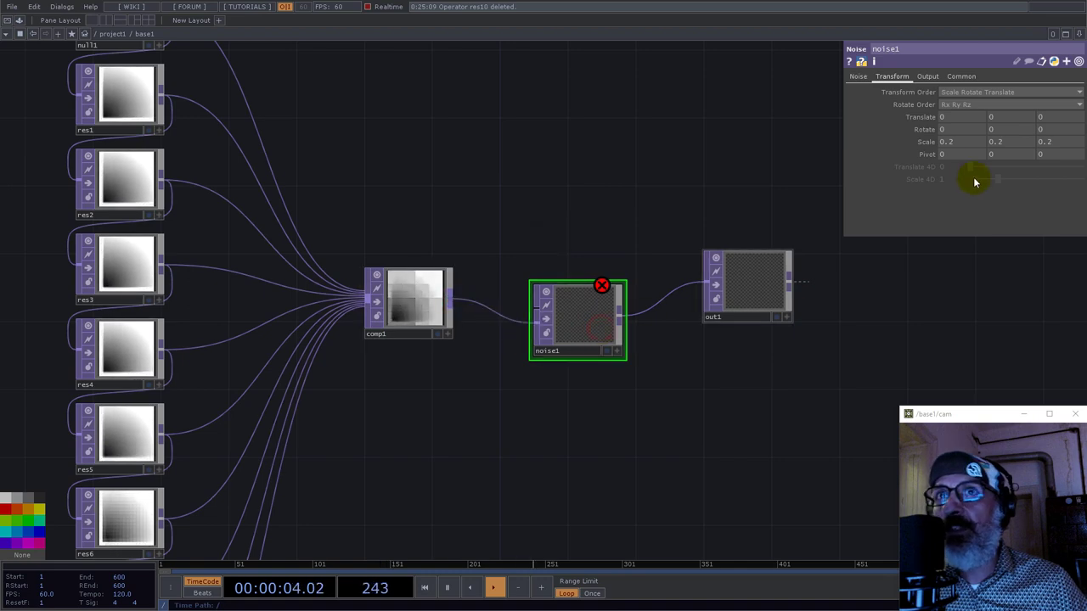
# Split the network into two side-by-side panes, go up to the parent network in one, and select UV1 to show its Resolution parameters
pyautogui.click(1081, 37)
pyautogui.click(1015, 59)
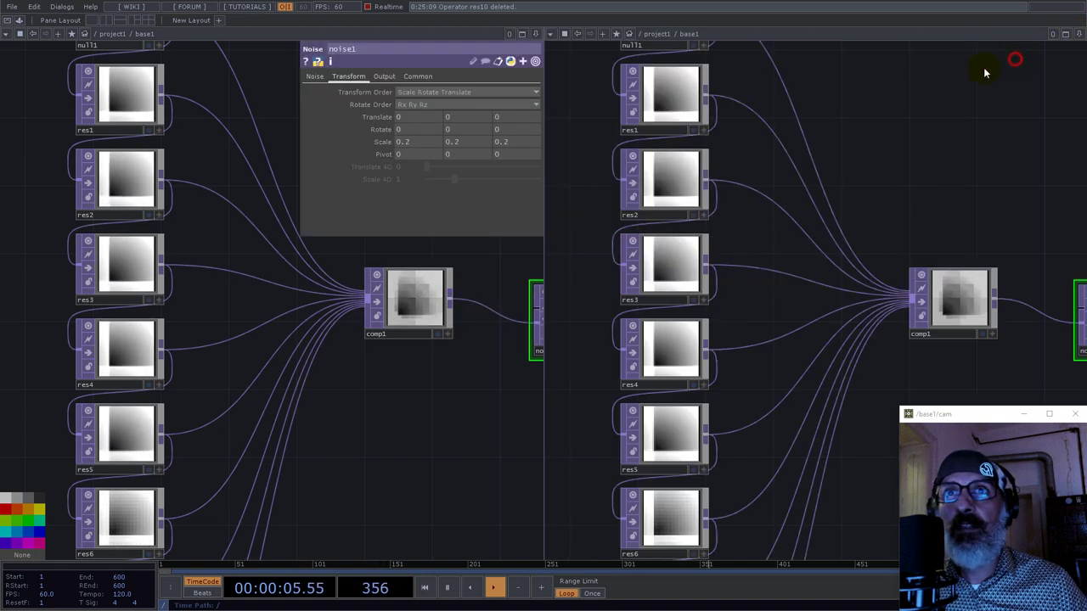
pyautogui.scroll(-10, 454, 257)
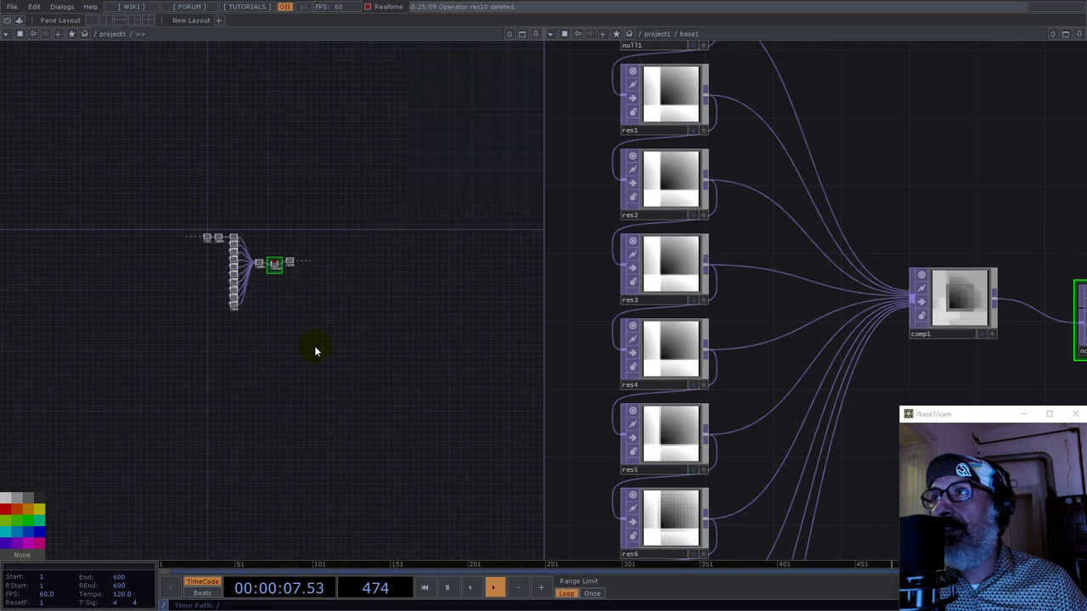
pyautogui.scroll(-4, 309, 365)
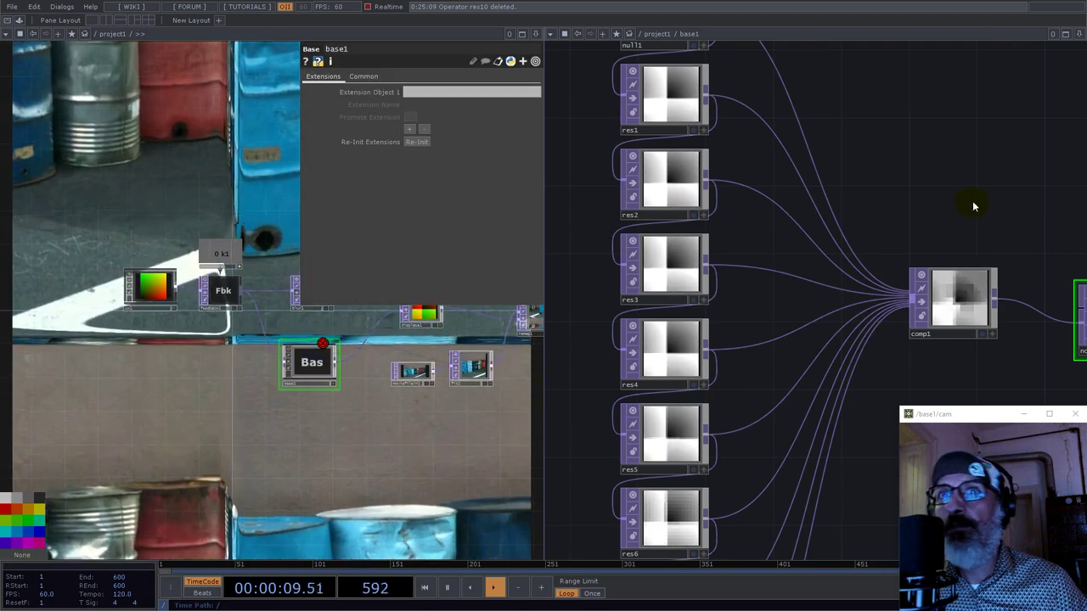
pyautogui.moveTo(970, 207); pyautogui.dragTo(736, 192)
pyautogui.click(154, 287)
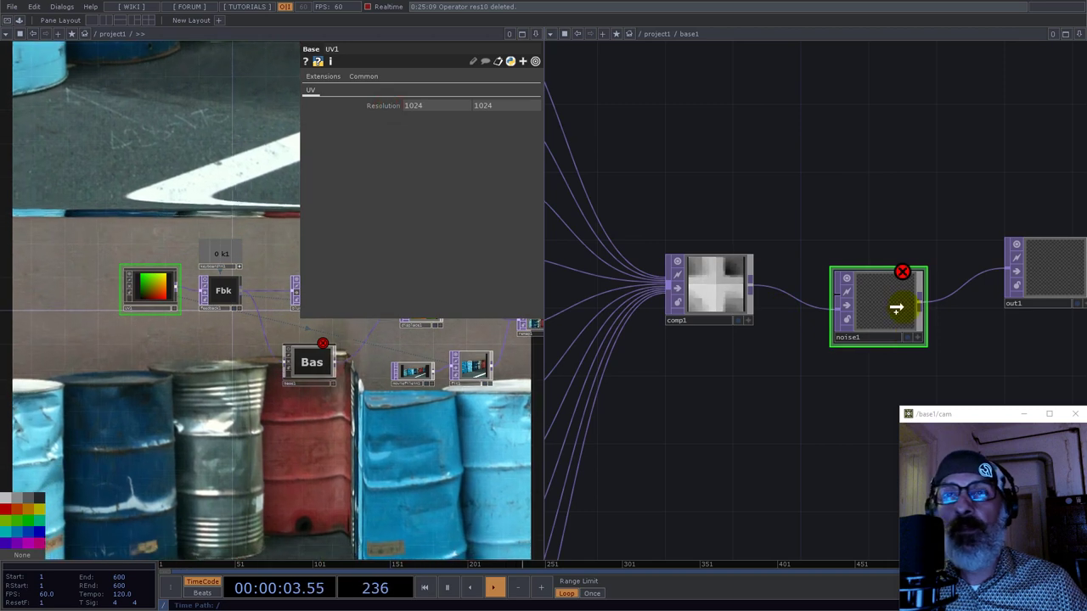
# Reference UV1's 1024 x 1024 resolution in the Noise TOP's two Resolution parameters
pyautogui.press('p')
pyautogui.click(962, 76)
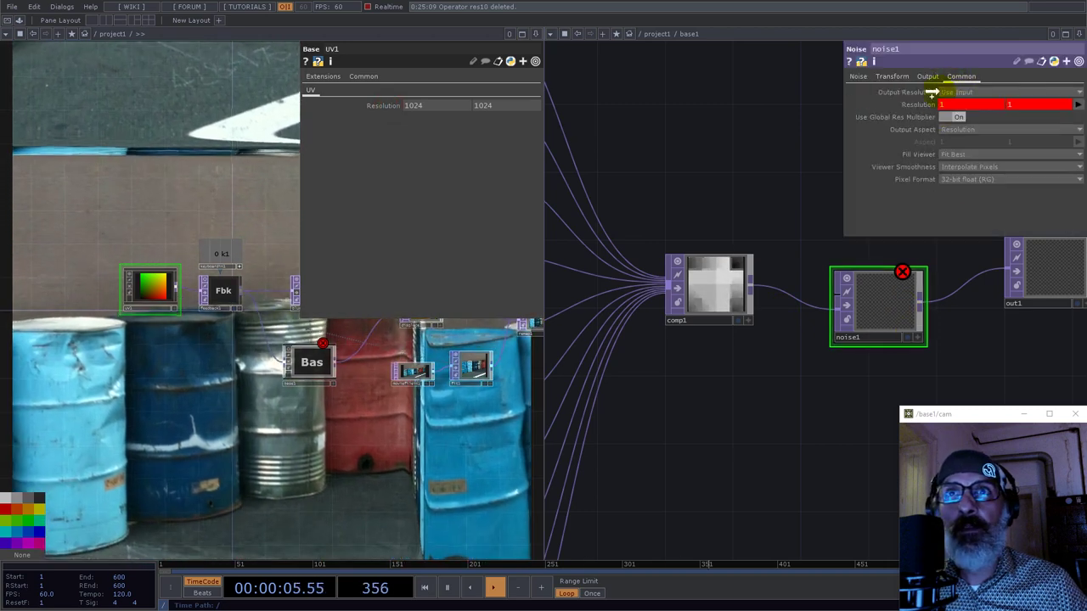
pyautogui.moveTo(914, 107); pyautogui.dragTo(918, 105)
pyautogui.click(919, 109)
# Examine the Noise TOP's output and close the parent-network pane, keeping only the base1 network
pyautogui.moveTo(782, 199); pyautogui.dragTo(661, 225)
pyautogui.scroll(5, 724, 353)
pyautogui.scroll(-6, 776, 323)
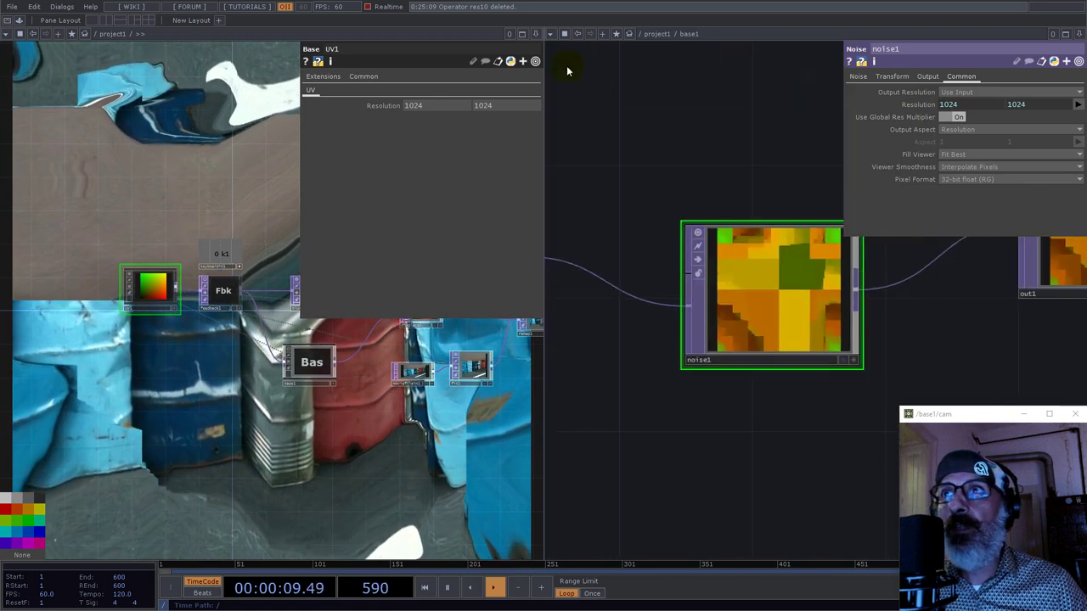
pyautogui.click(537, 35)
pyautogui.click(502, 111)
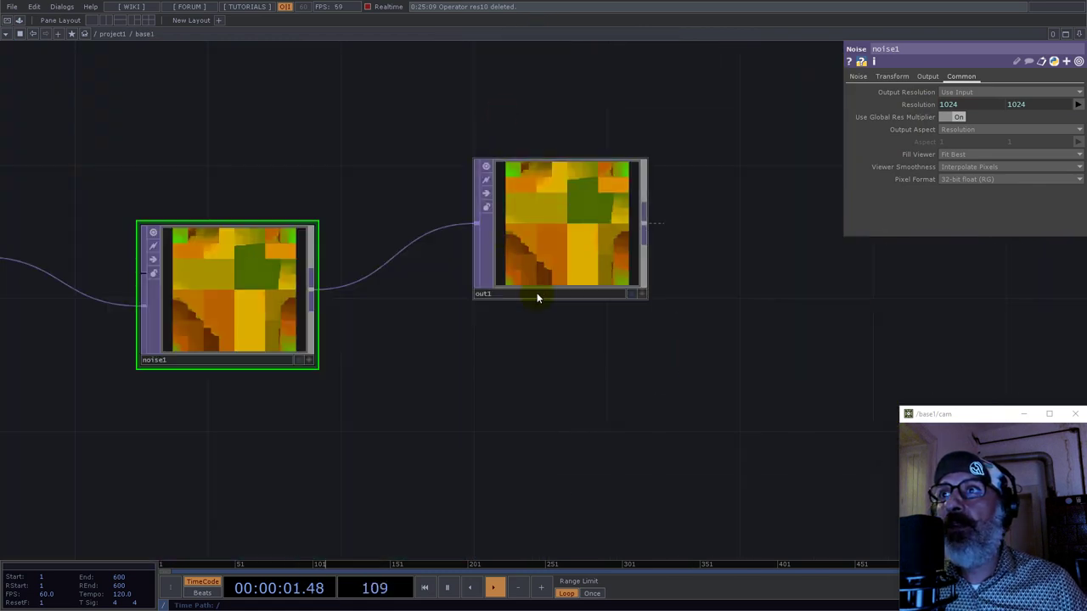
# Leave base1 for the parent project1 network and reset the feedback loop with the Keyboard In trigger
pyautogui.scroll(-10, 500, 308)
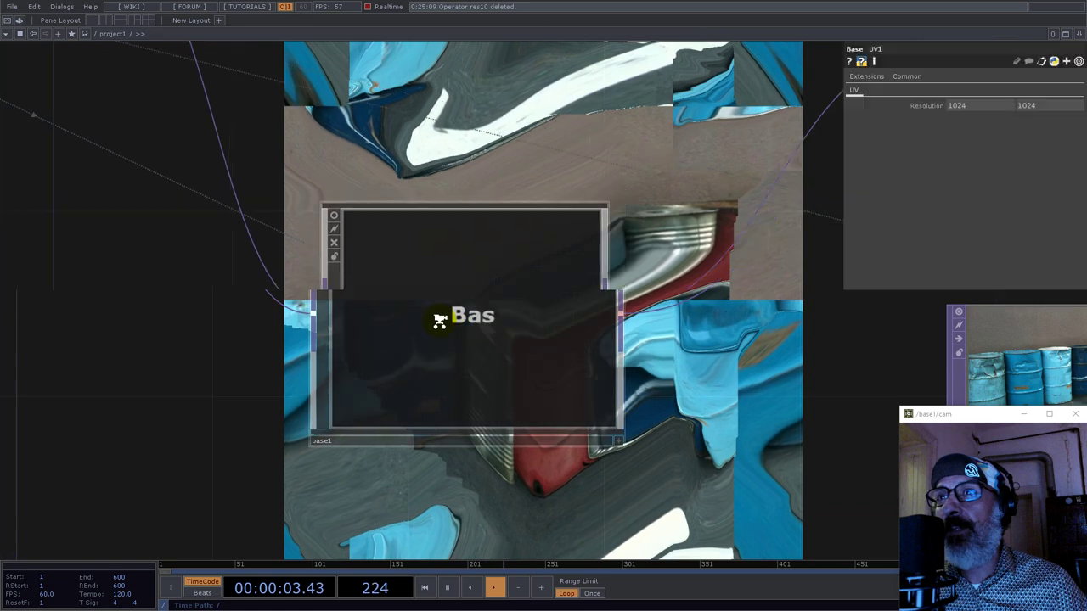
pyautogui.scroll(-1, 470, 330)
pyautogui.moveTo(612, 136); pyautogui.dragTo(532, 232)
pyautogui.press('1')
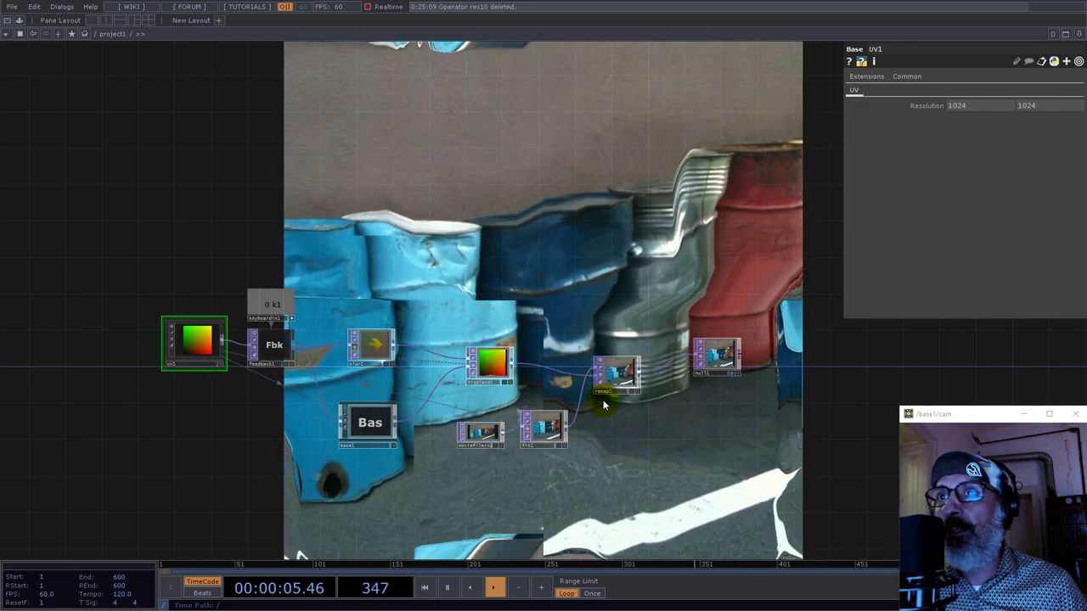
# Set the Input Smoothness of the Displace TOP to Nearest Pixel
pyautogui.scroll(5, 416, 395)
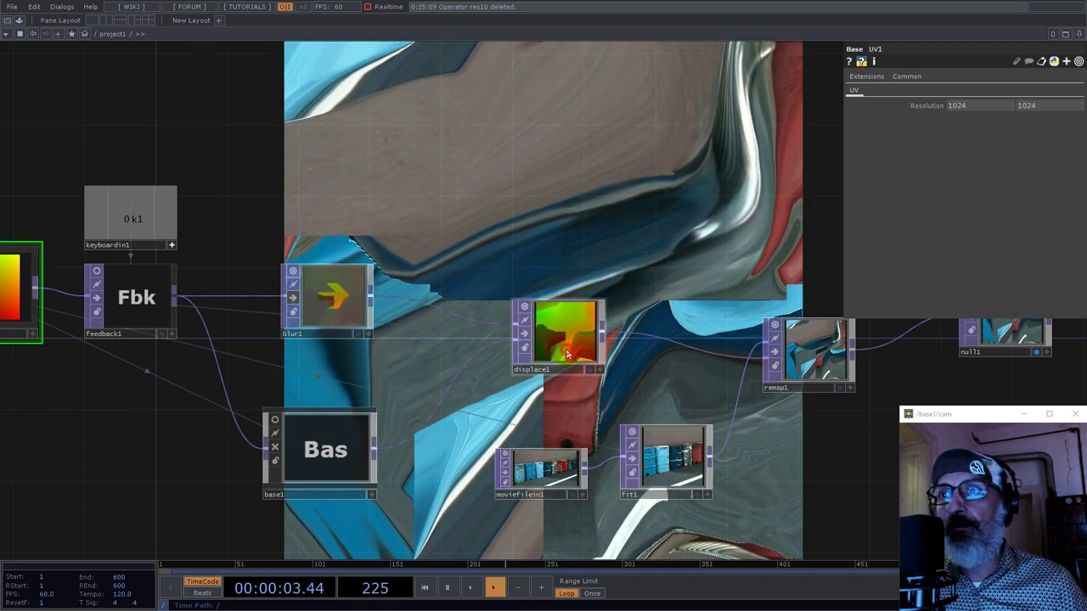
pyautogui.click(600, 316)
pyautogui.click(901, 75)
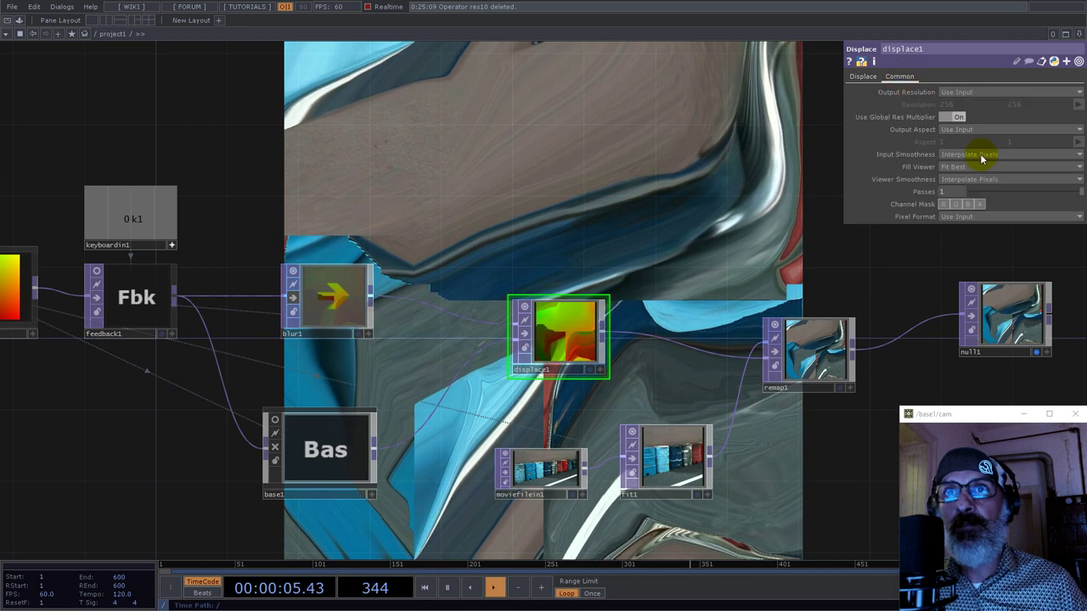
pyautogui.click(958, 156)
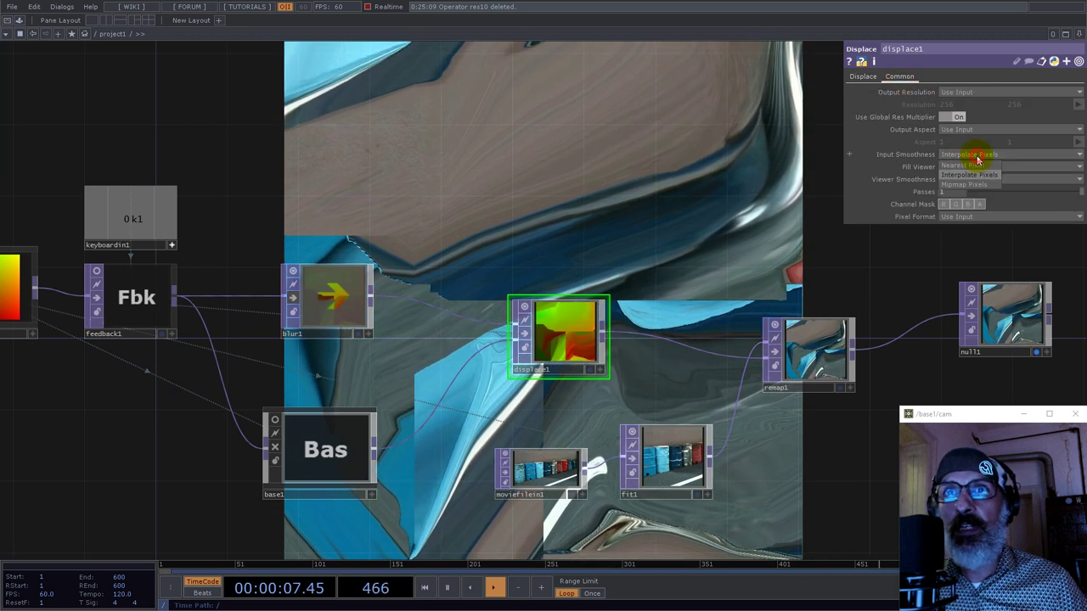
pyautogui.click(972, 167)
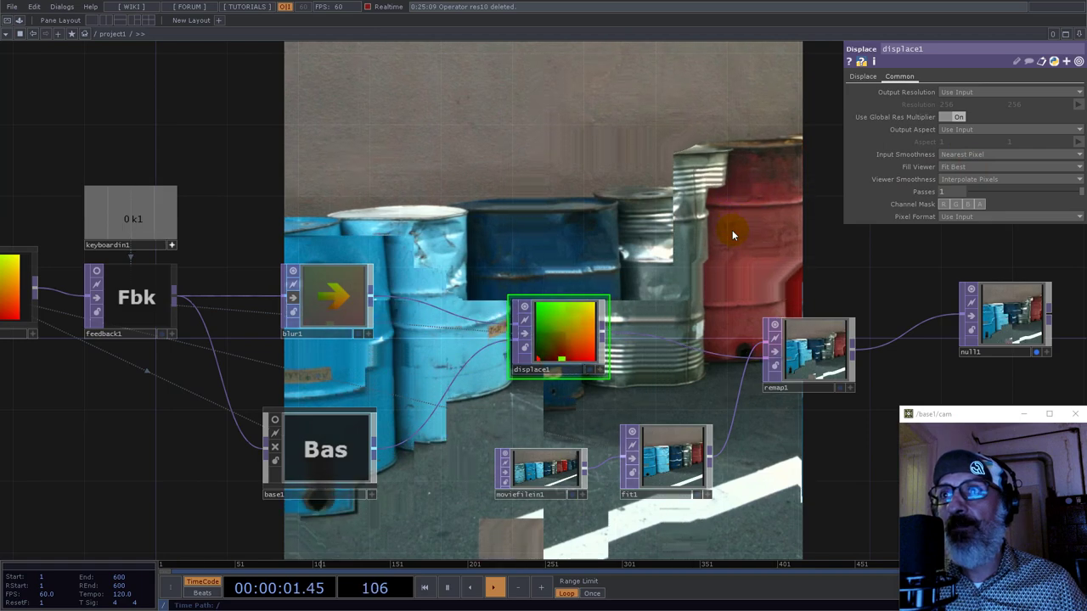
# Import laughing_cavalier_FransHals.jpg as a Movie File In TOP below moviefilein1 and connect it to the Fit TOP as the source instead
pyautogui.moveTo(665, 217); pyautogui.dragTo(524, 331)
pyautogui.scroll(-5, 527, 332)
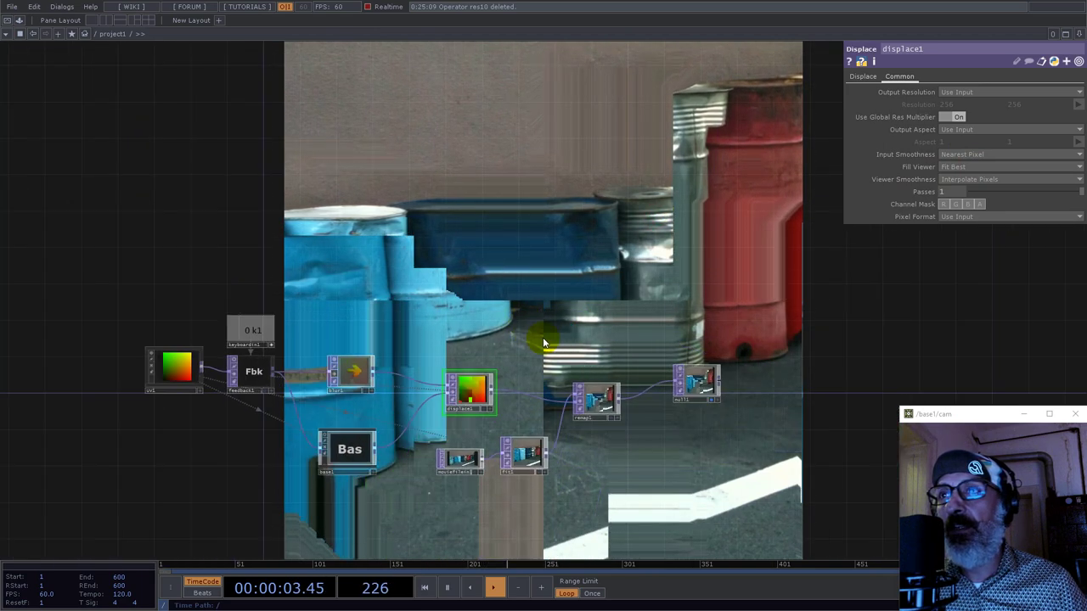
pyautogui.moveTo(735, 439); pyautogui.dragTo(744, 391)
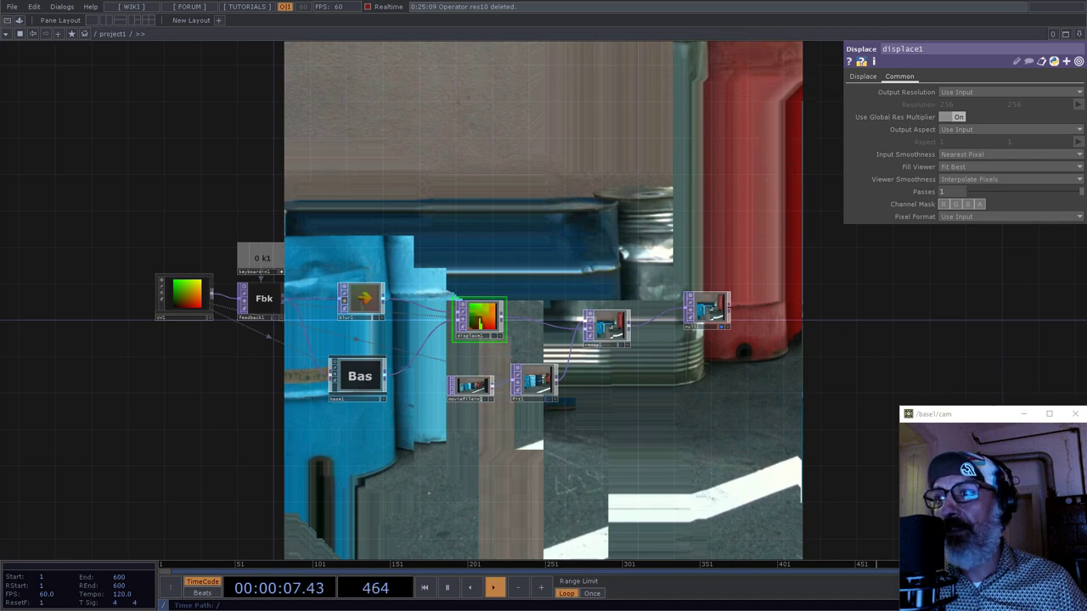
pyautogui.moveTo(474, 226); pyautogui.dragTo(440, 452)
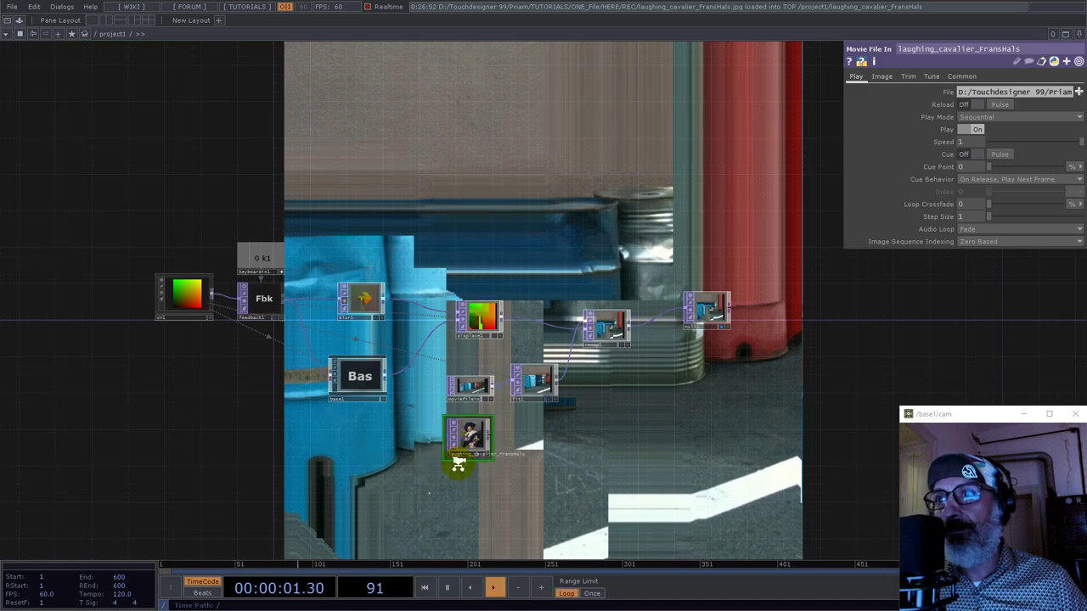
pyautogui.scroll(5, 458, 466)
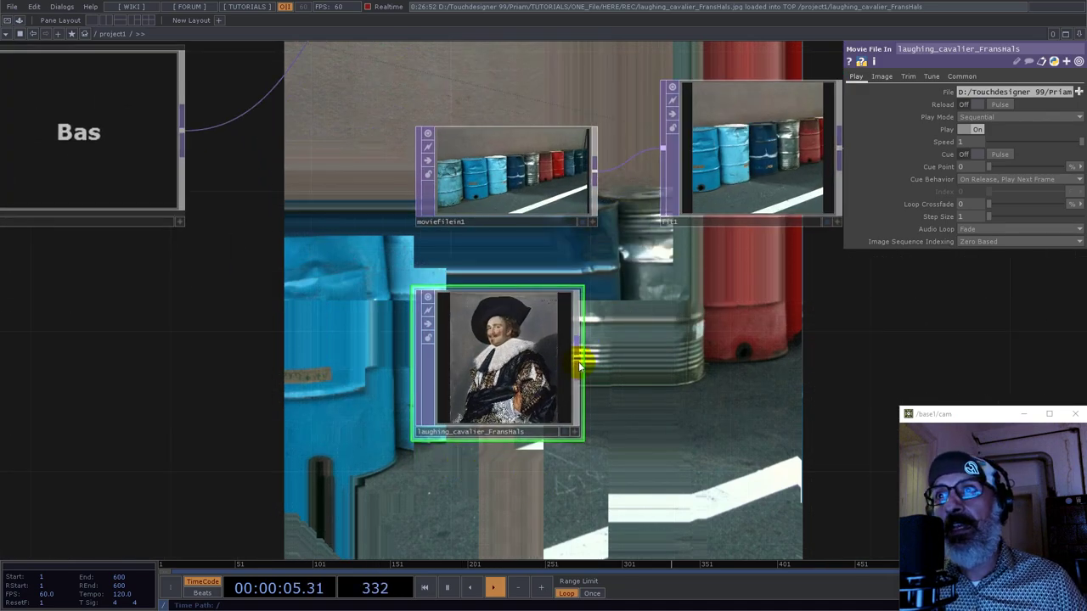
pyautogui.click(677, 152)
# Move the unused moviefilein1 down and away from the Fit TOP, turn off its viewer, and reposition the portrait's Movie File In TOP
pyautogui.moveTo(501, 177); pyautogui.dragTo(186, 455)
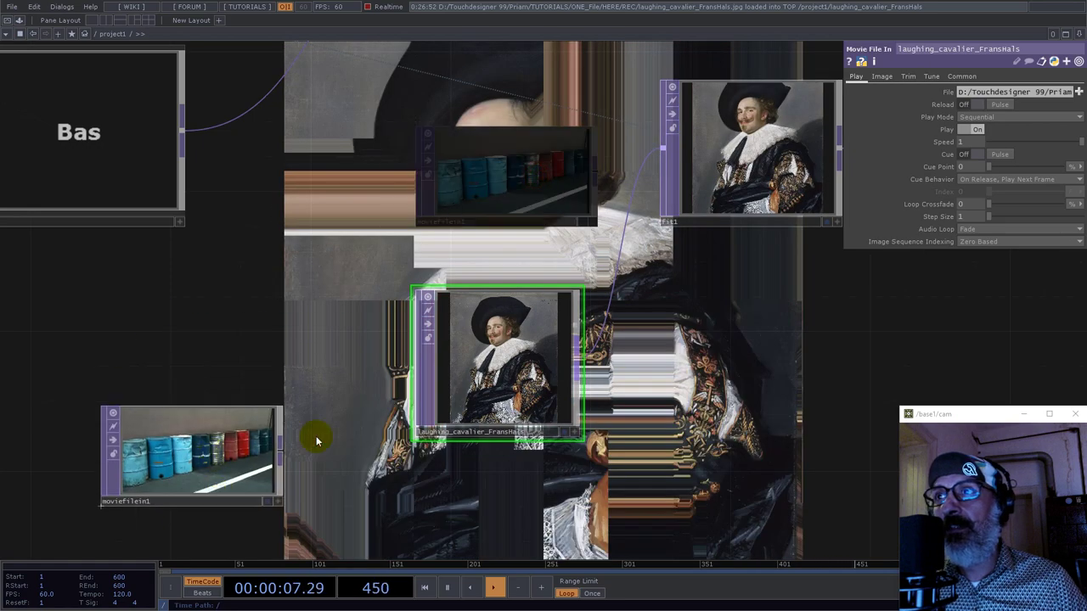
pyautogui.click(113, 416)
pyautogui.moveTo(527, 382); pyautogui.dragTo(490, 345)
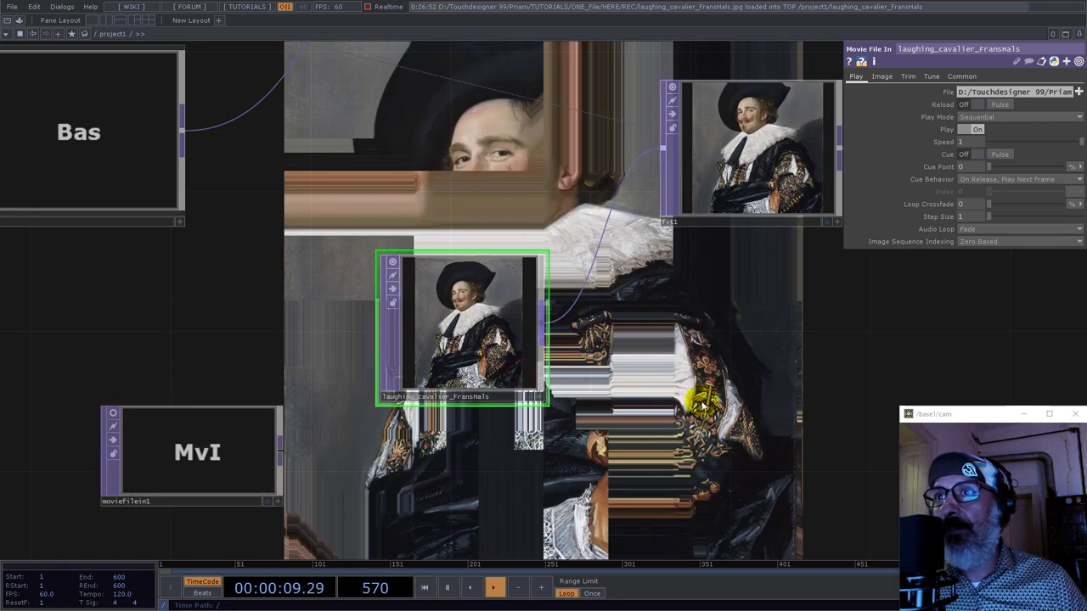
# Enter the base1 network and show the Noise TOP's Transform parameters with its Z translate expression
pyautogui.moveTo(453, 469); pyautogui.dragTo(444, 470)
pyautogui.scroll(-5, 444, 471)
pyautogui.scroll(-3, 453, 450)
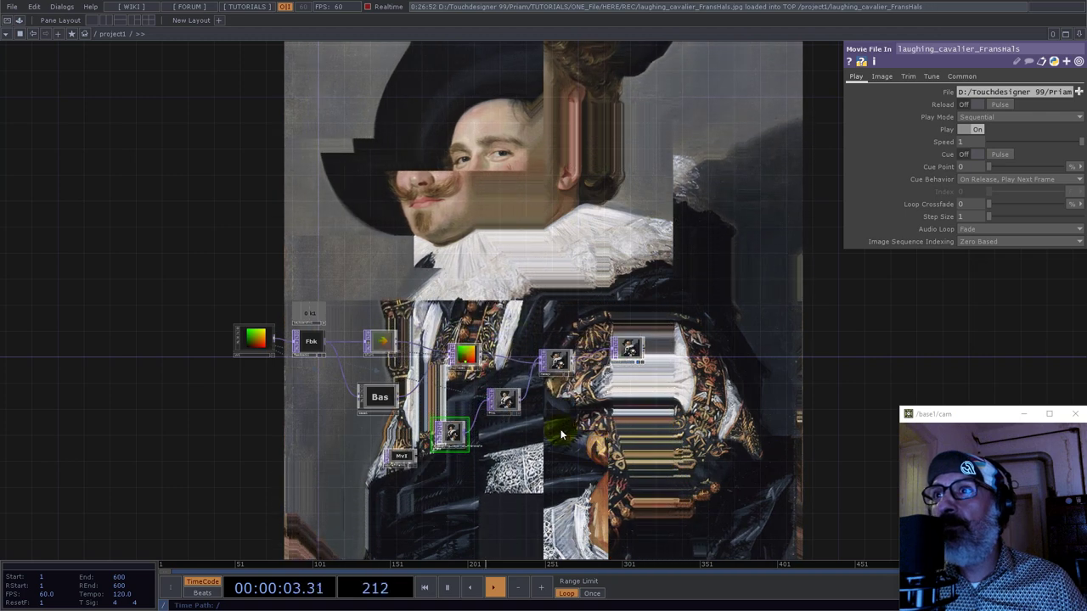
pyautogui.scroll(5, 454, 407)
pyautogui.click(297, 398)
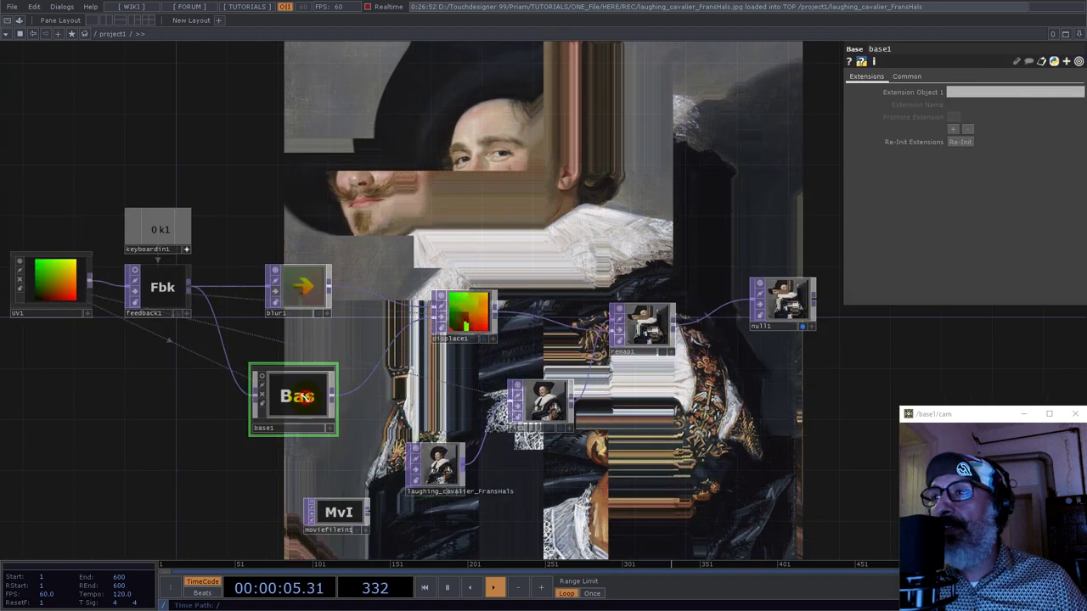
pyautogui.press('i')
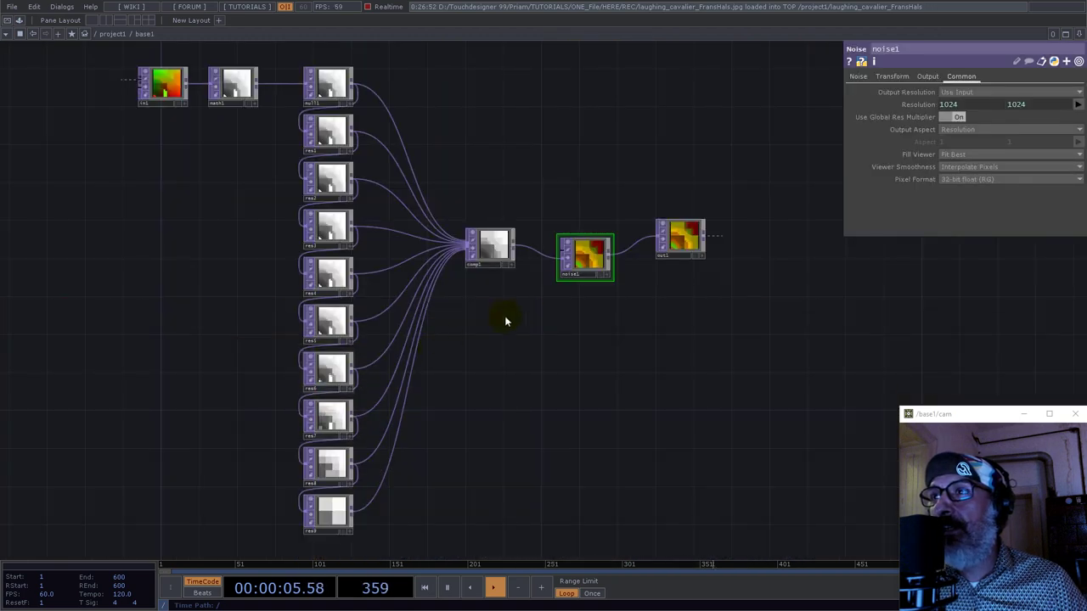
pyautogui.click(894, 77)
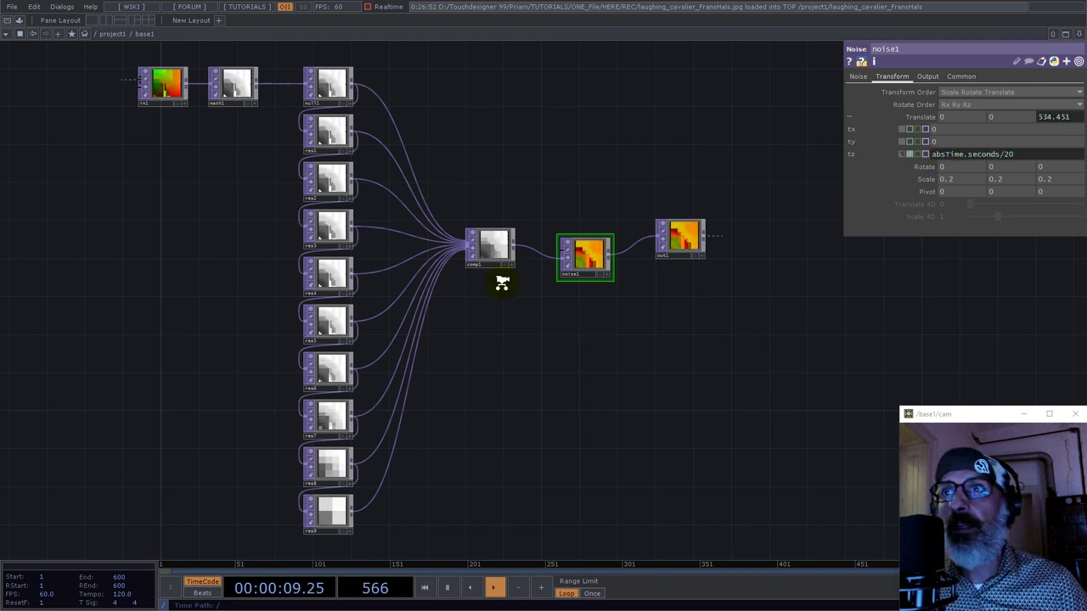
# Return to the parent network and examine the datamoshed portrait behind the operators
pyautogui.scroll(-5, 502, 284)
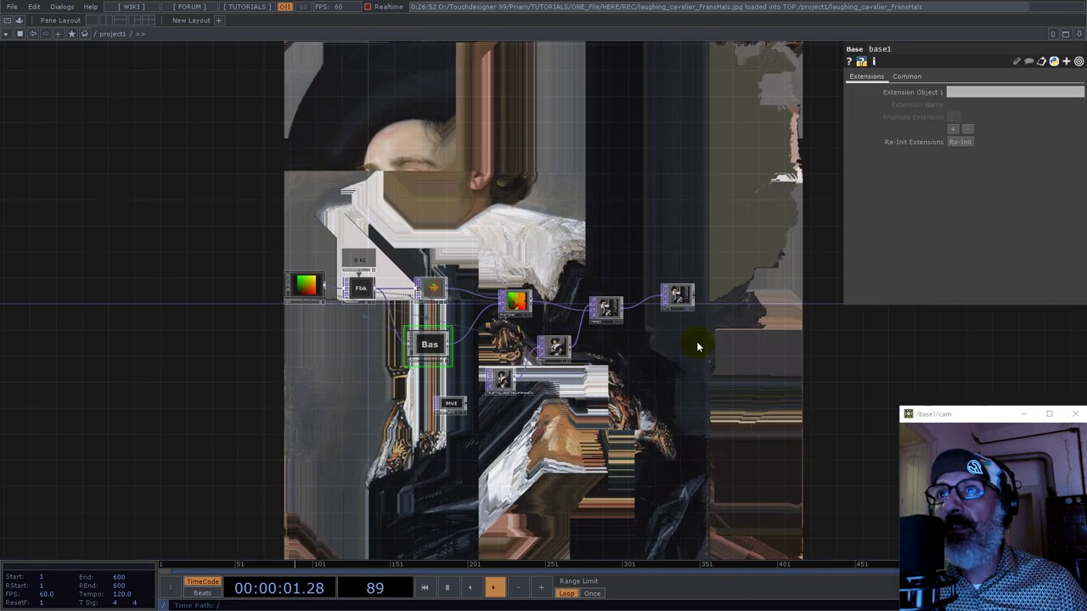
pyautogui.moveTo(698, 364); pyautogui.dragTo(593, 425)
pyautogui.moveTo(515, 277); pyautogui.dragTo(557, 269)
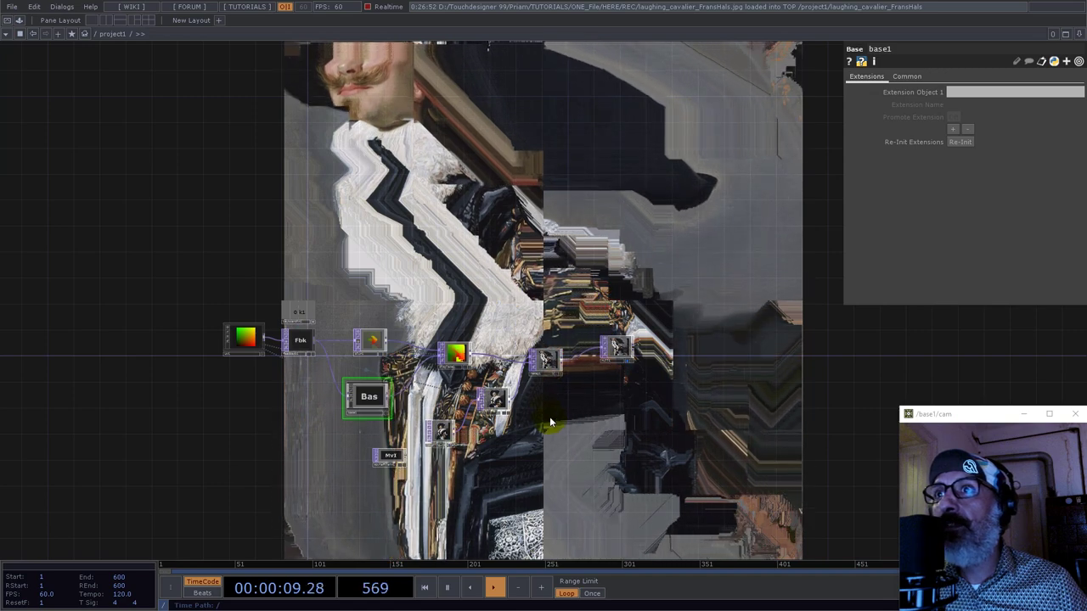
pyautogui.scroll(3, 553, 425)
pyautogui.scroll(-3, 582, 418)
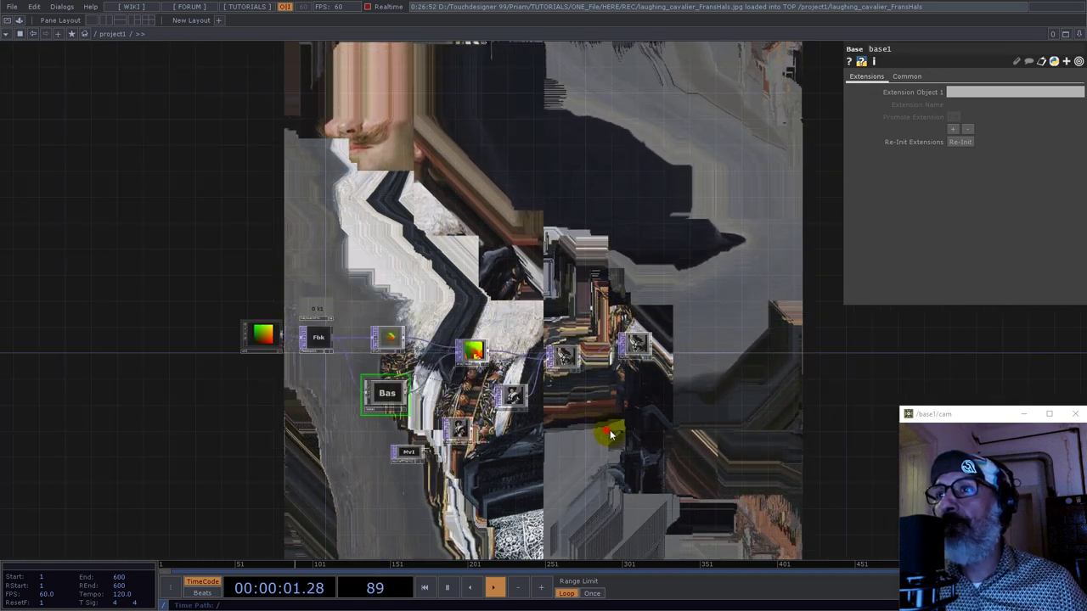
pyautogui.moveTo(610, 434); pyautogui.dragTo(655, 426)
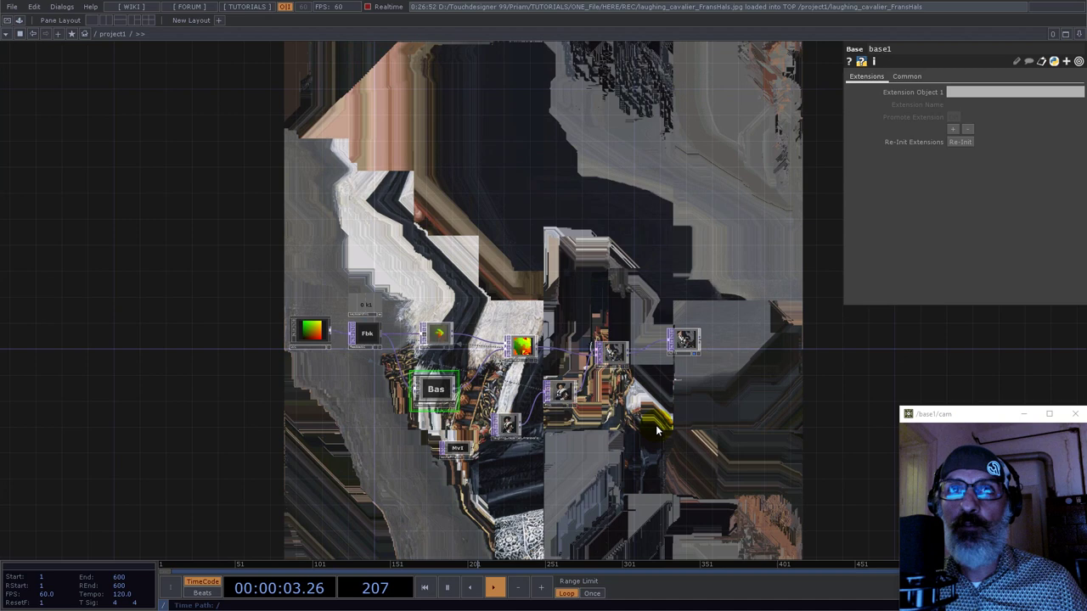